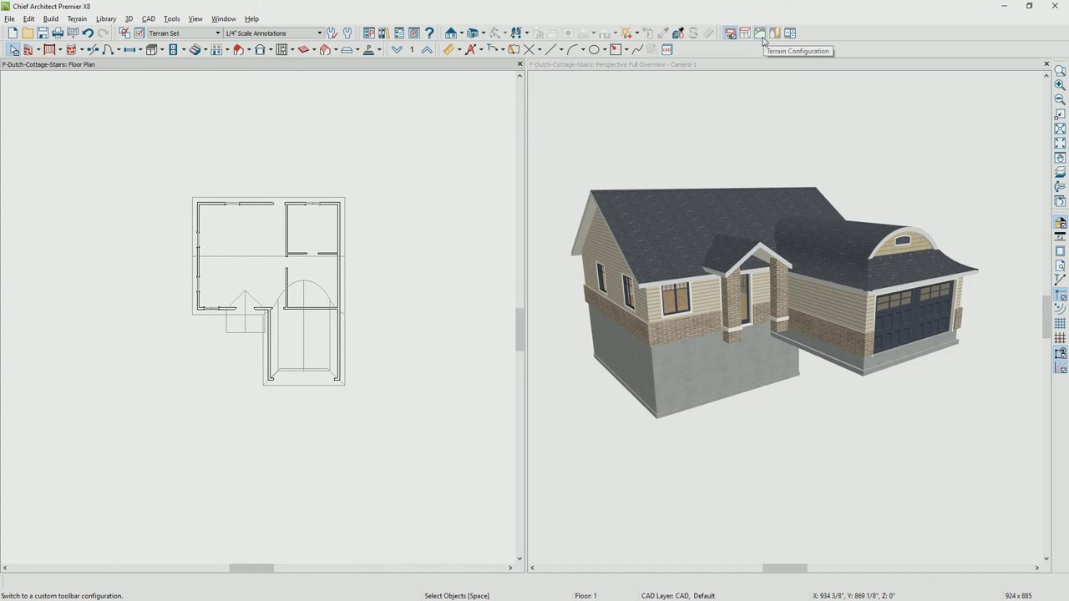
Step: Switch to the terrain tool configuration and create a terrain perimeter around the house plan
click(760, 34)
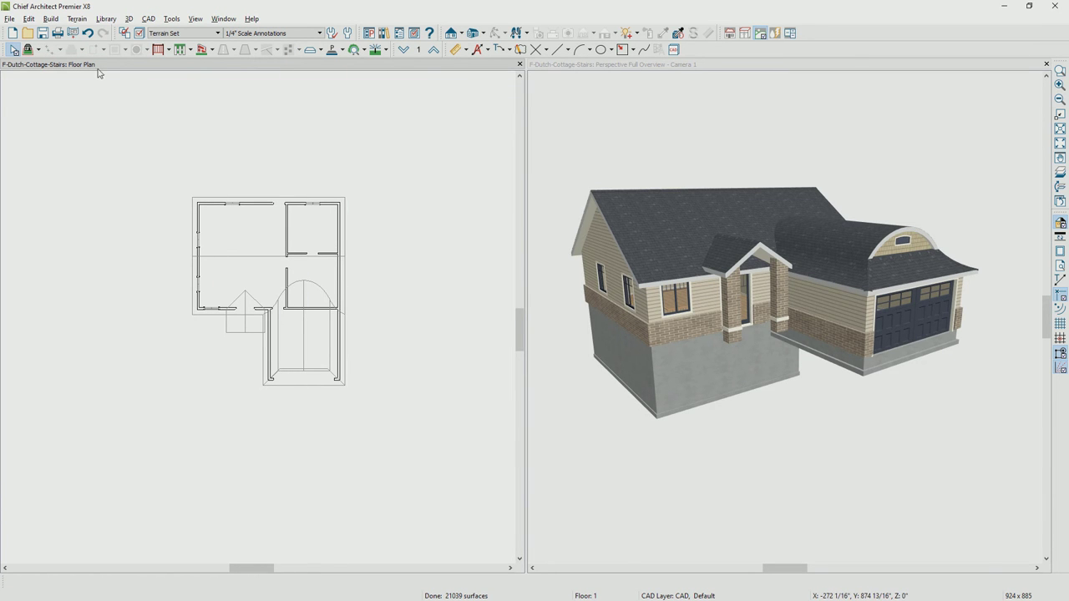
click(39, 51)
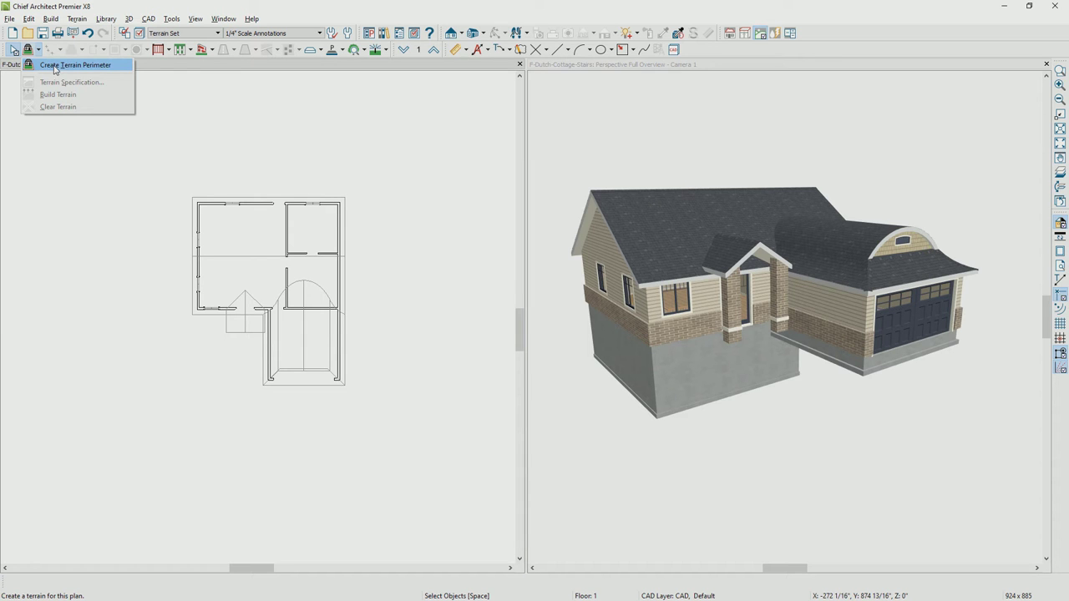
click(54, 69)
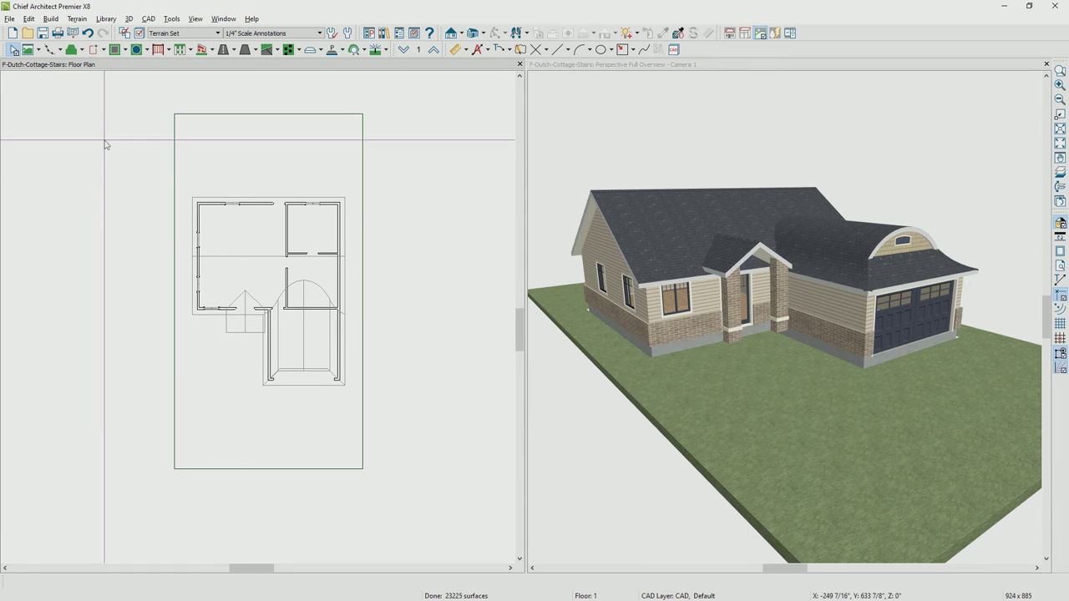
Step: Pull the terrain perimeter's front edge toward the garage and set the perimeter's front-to-back length to 120'
click(275, 468)
drag(267, 468, 263, 444)
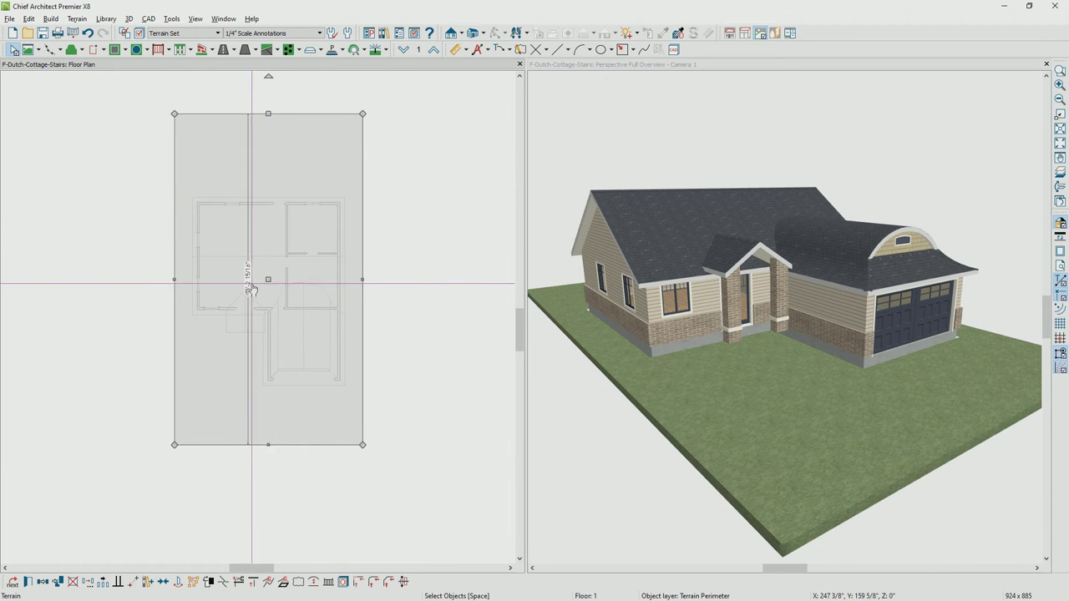
click(256, 286)
text(12')
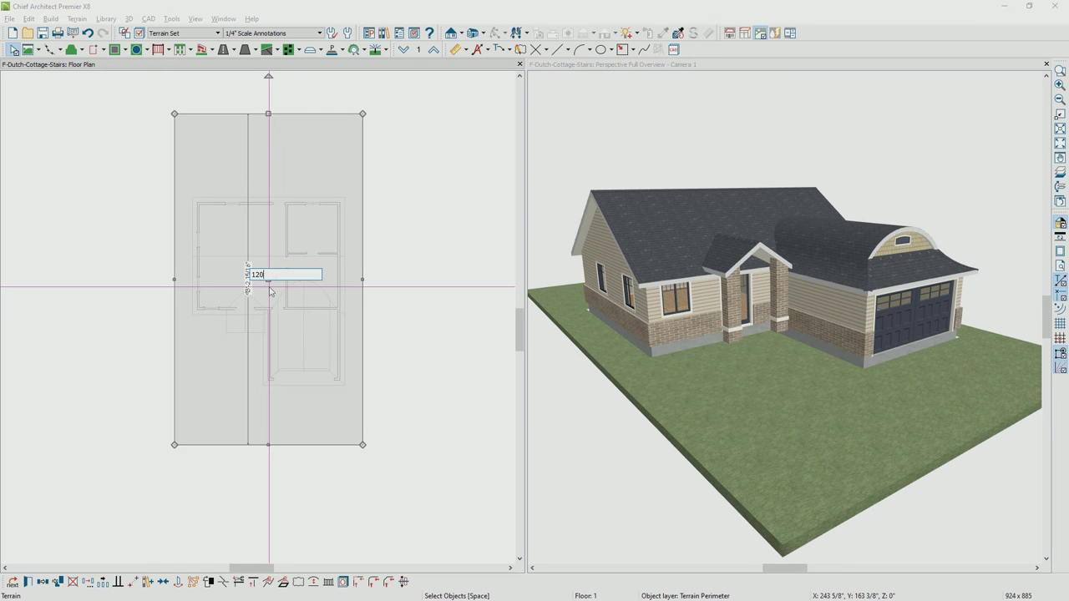
key(Return)
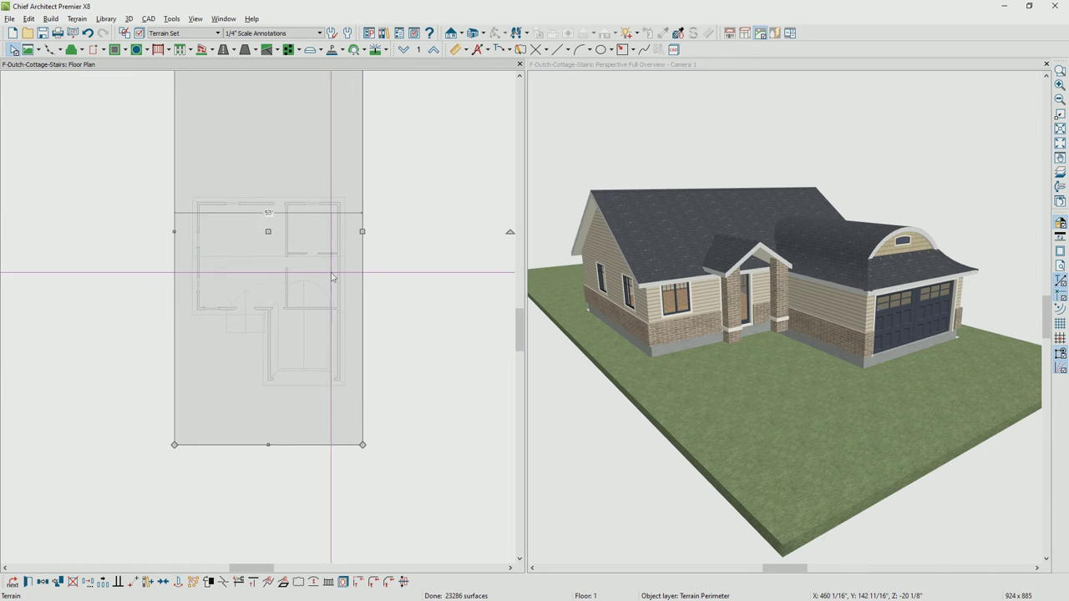
Step: Set the terrain perimeter's width to 80' and shift the perimeter sideways so the house sits roughly centred in it
click(270, 213)
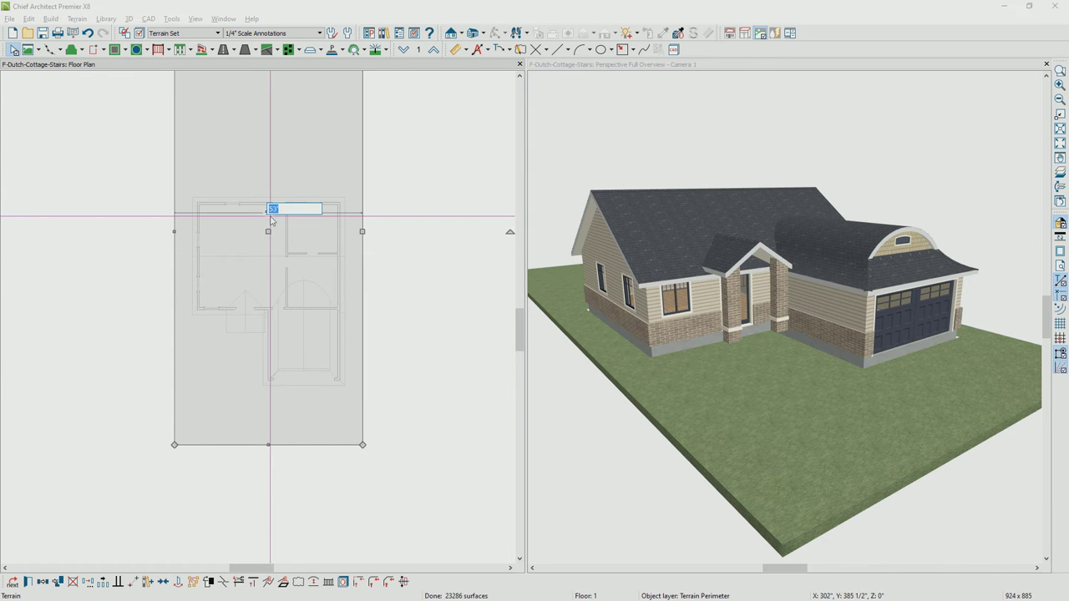
key(Escape)
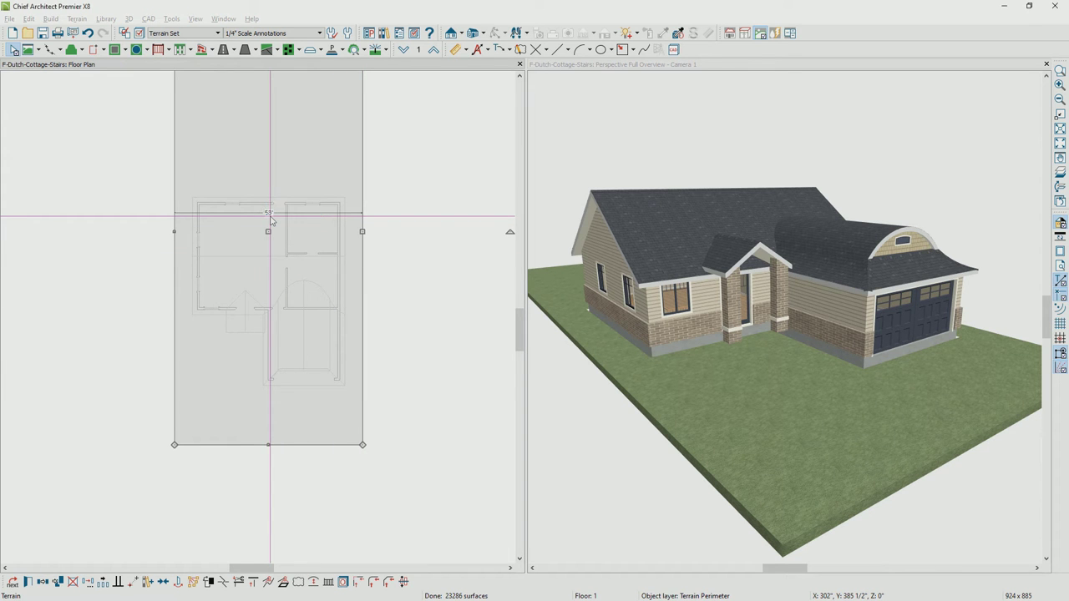
scroll(270, 218, down, 2)
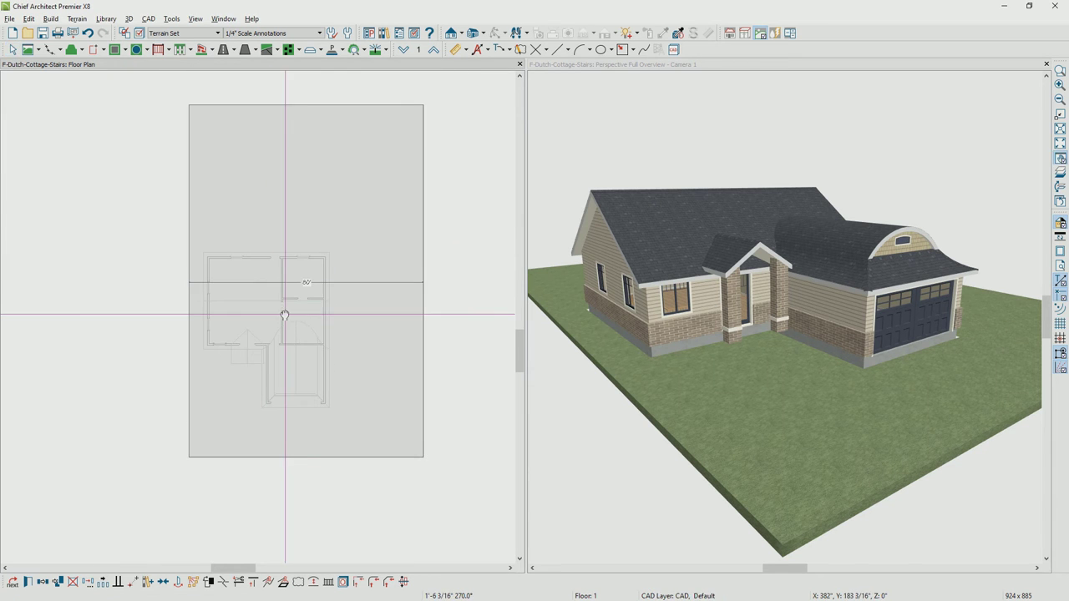
mouse_move(305, 289)
mouse_down()
mouse_move(305, 279)
mouse_move(307, 298)
mouse_move(286, 286)
mouse_up()
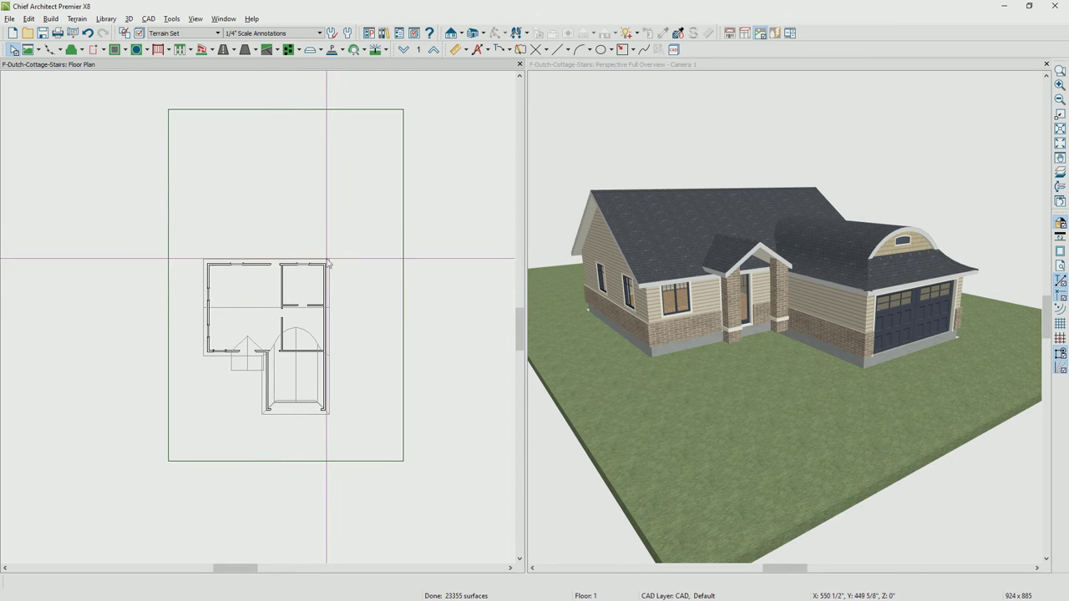
click(404, 219)
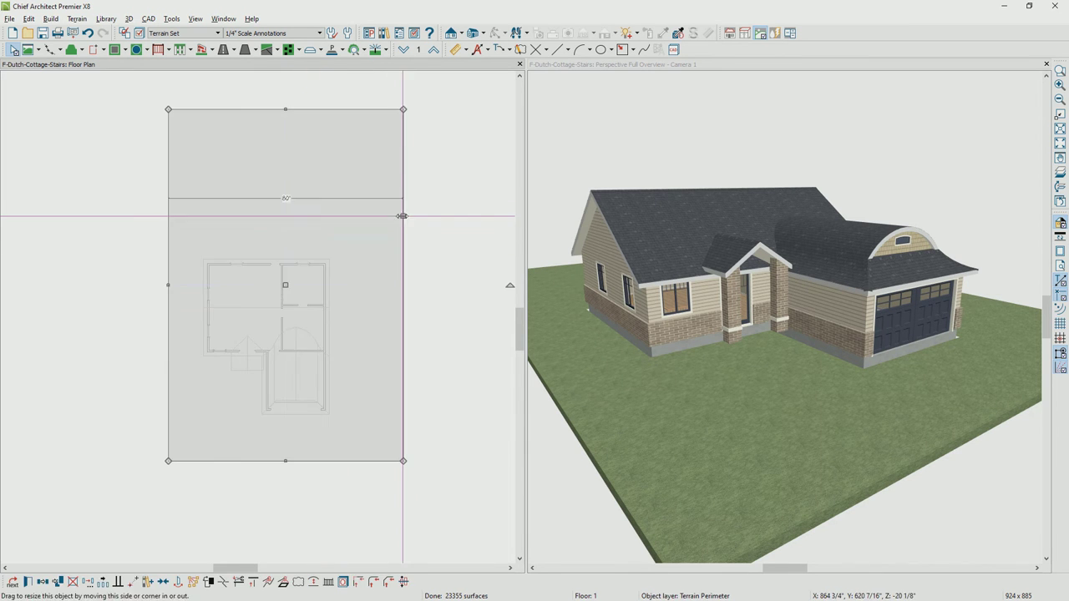
mouse_move(285, 284)
mouse_down()
mouse_move(262, 286)
mouse_move(272, 287)
mouse_up()
Step: Draw one elevation line across the lot along its front edge and another along its rear edge
click(49, 49)
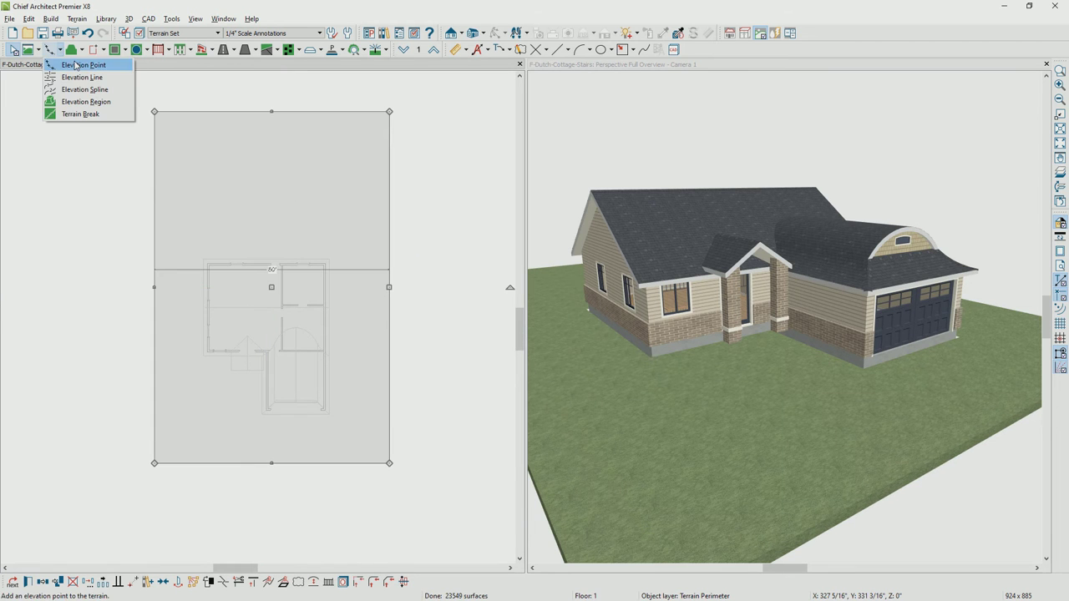
click(80, 77)
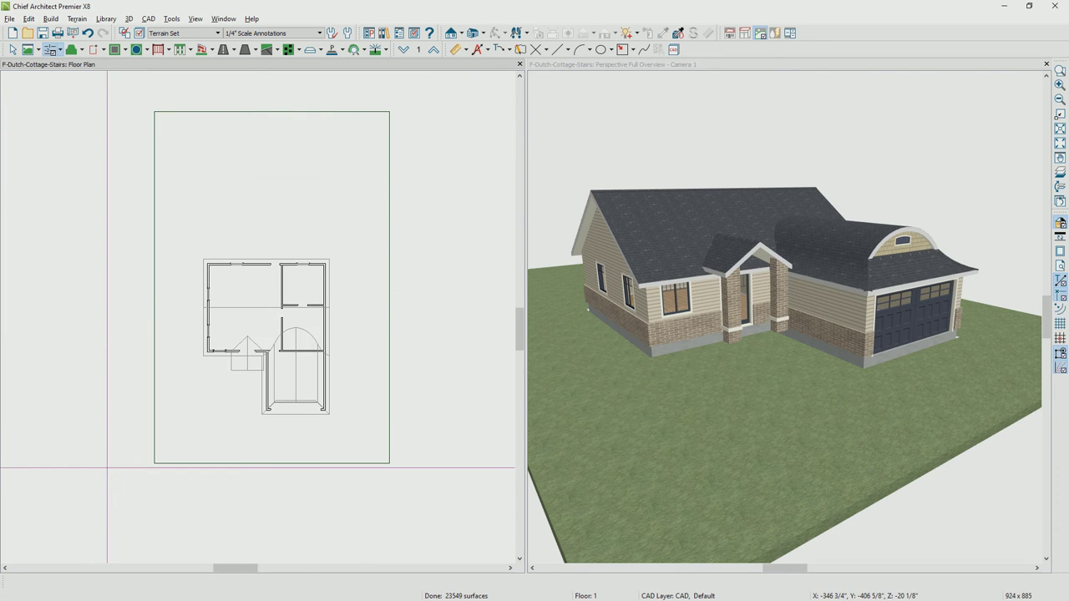
drag(109, 460, 431, 462)
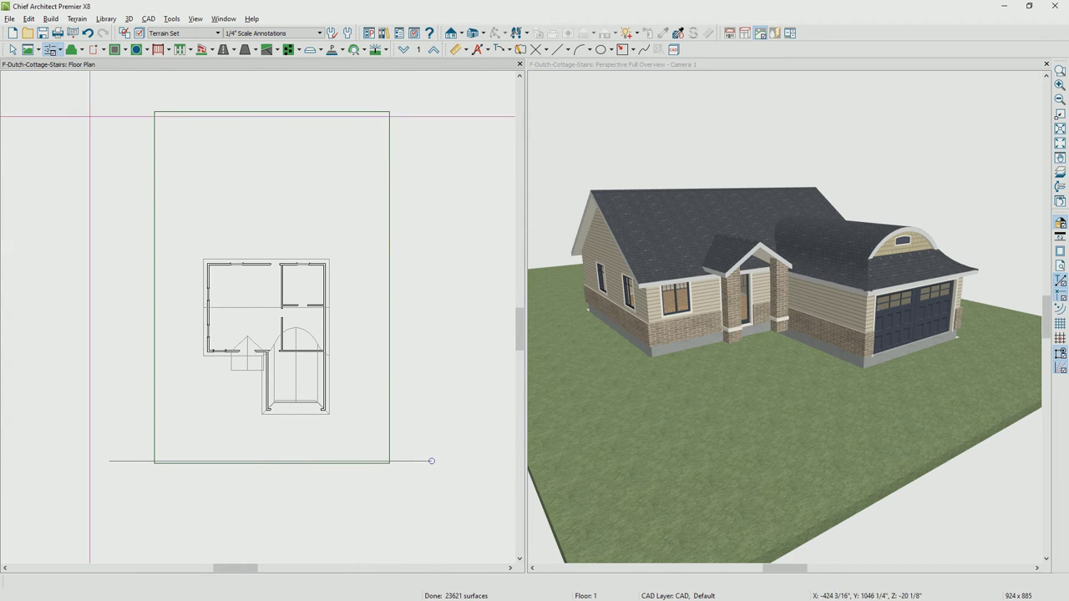
drag(86, 115, 411, 118)
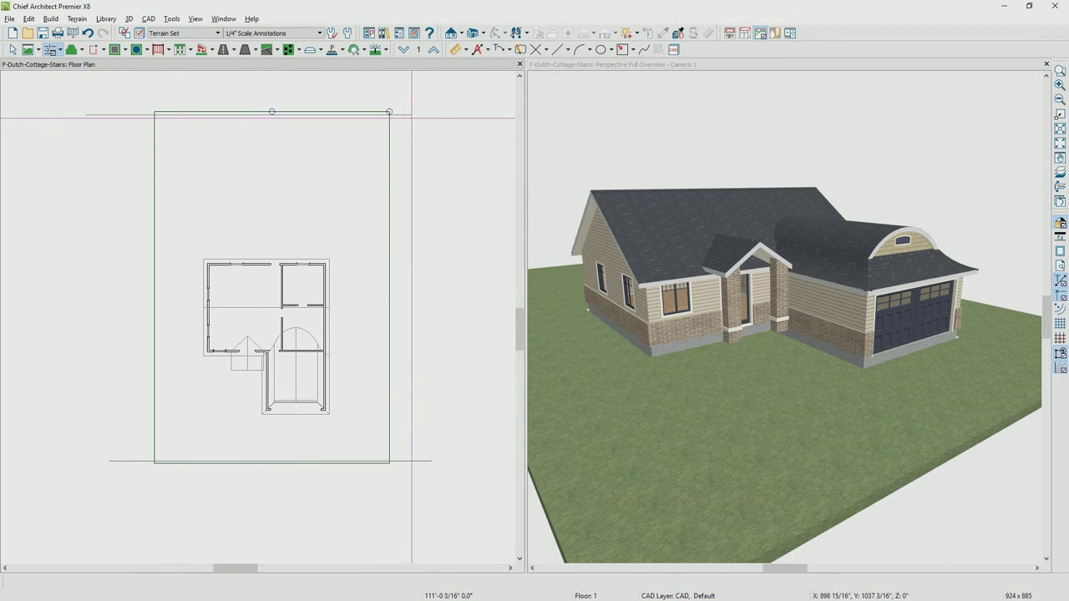
Step: Set the elevation of the rear elevation line to -8
drag(411, 118, 410, 116)
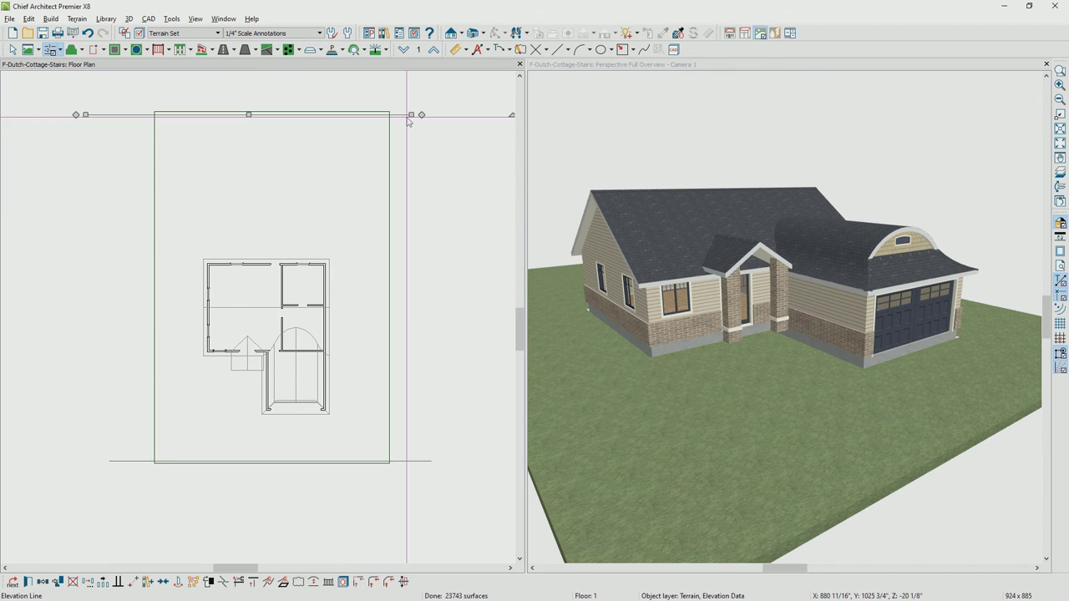
double_click(408, 117)
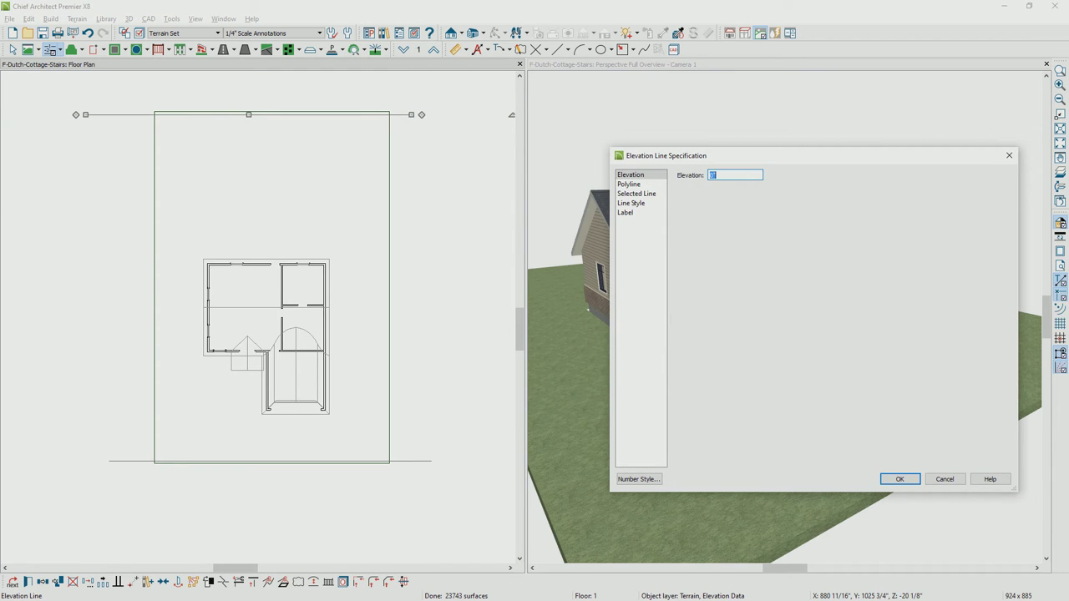
text(-8)
click(899, 478)
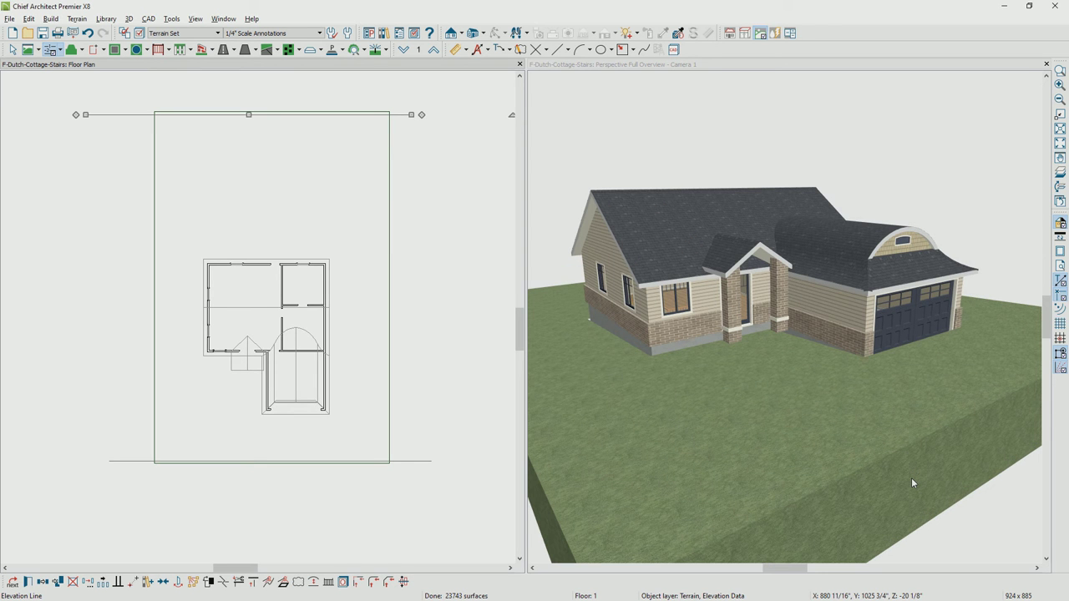
Step: Draw an elevation region about 87' by 40' across the front of the lot, starting at the house's front wall
drag(902, 432, 873, 384)
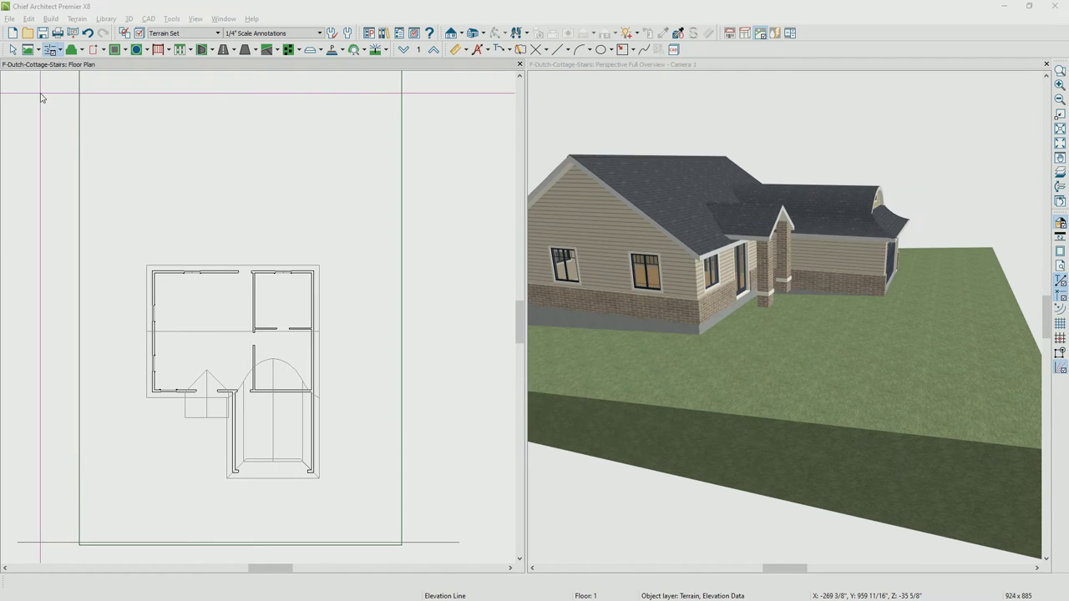
click(59, 51)
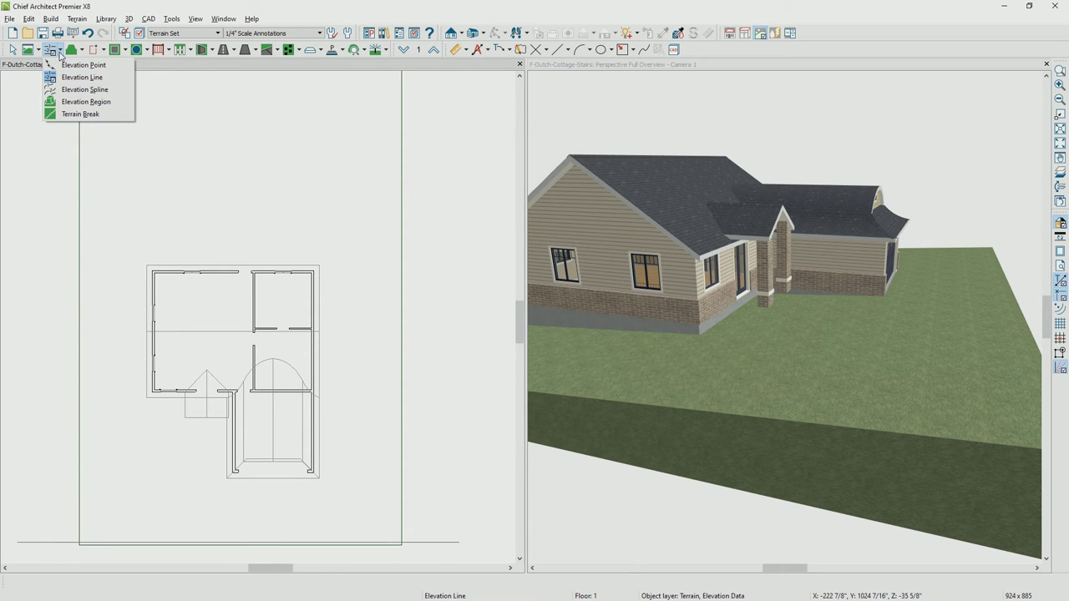
click(85, 101)
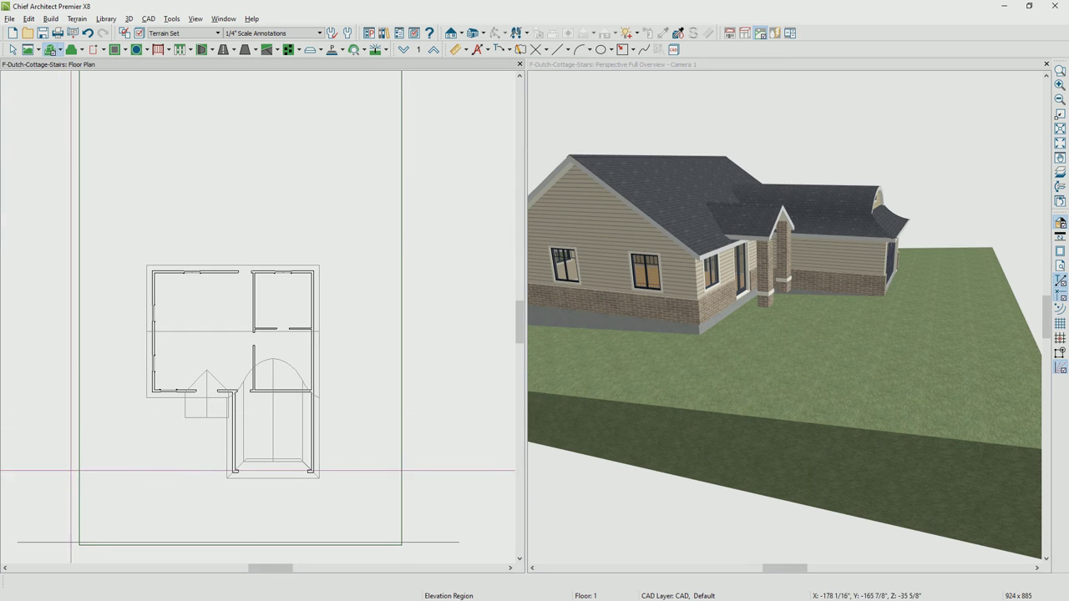
drag(66, 391, 417, 551)
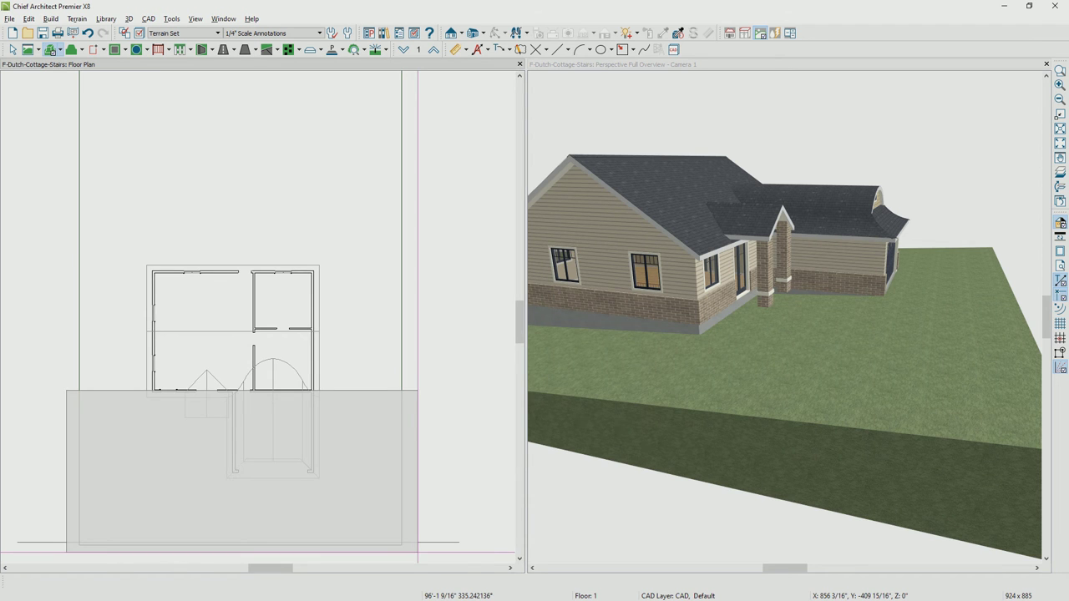
drag(418, 551, 418, 551)
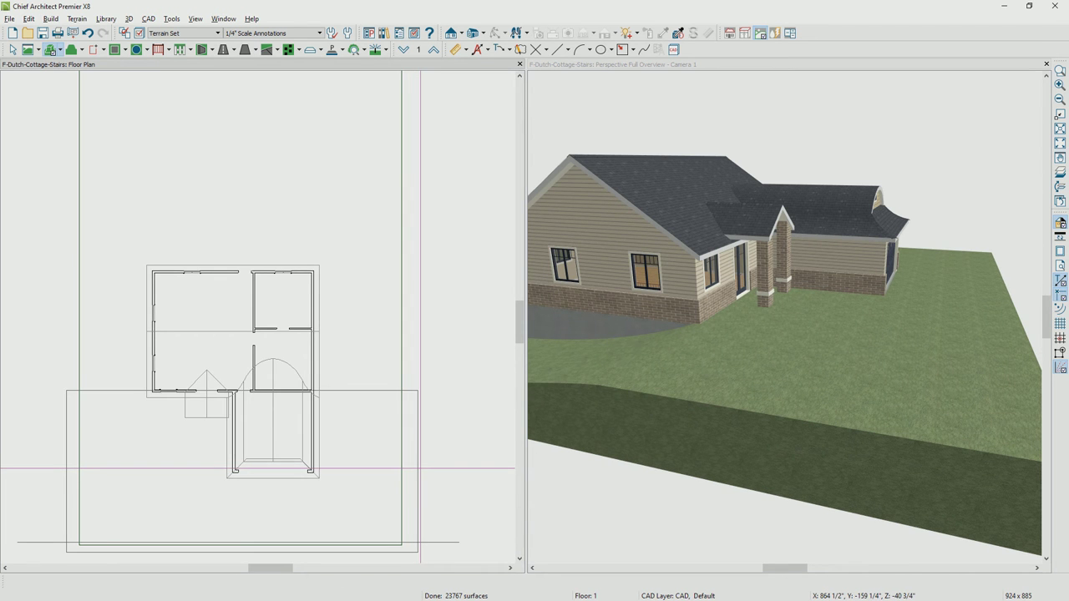
Step: Set the elevation of the front elevation region to 0
click(419, 472)
double_click(420, 472)
text(0)
key(Return)
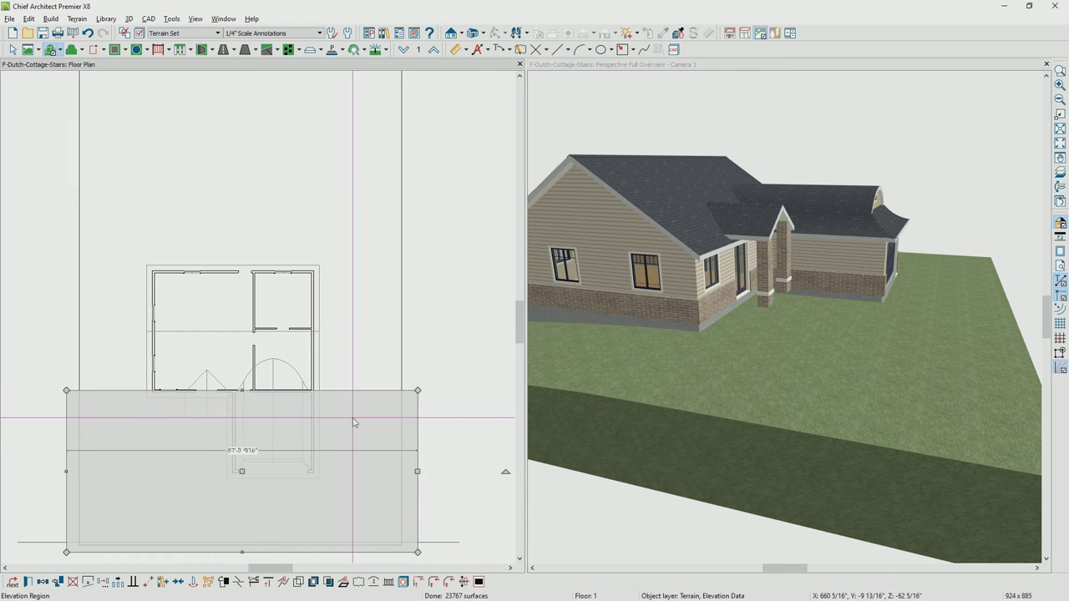
Step: Copy the front elevation region to the rear of the house and narrow the copy to a strip ending just behind the rear wall
click(250, 475)
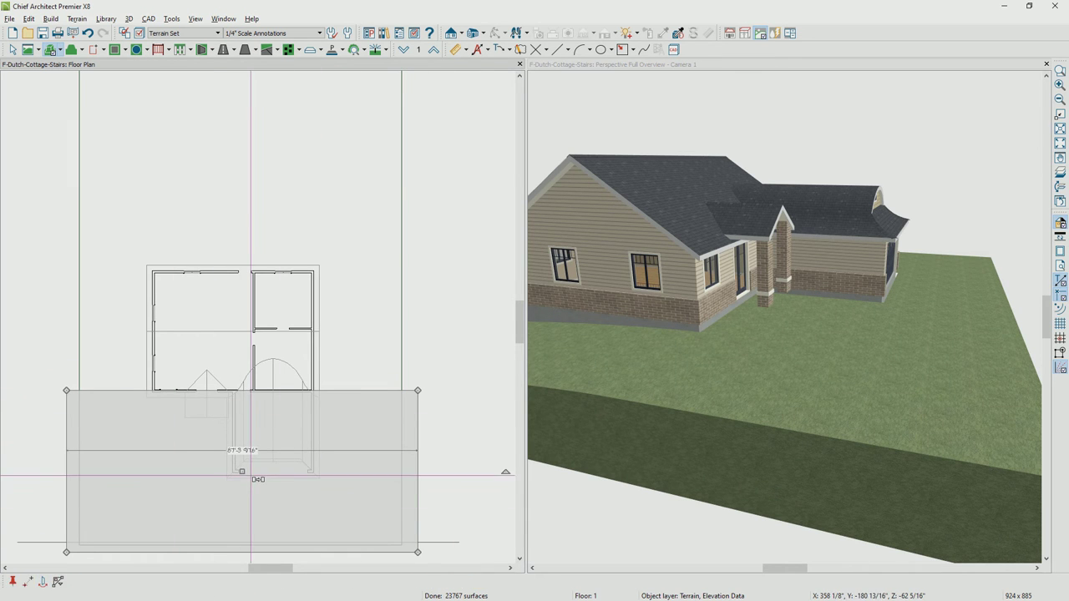
drag(248, 474, 245, 230)
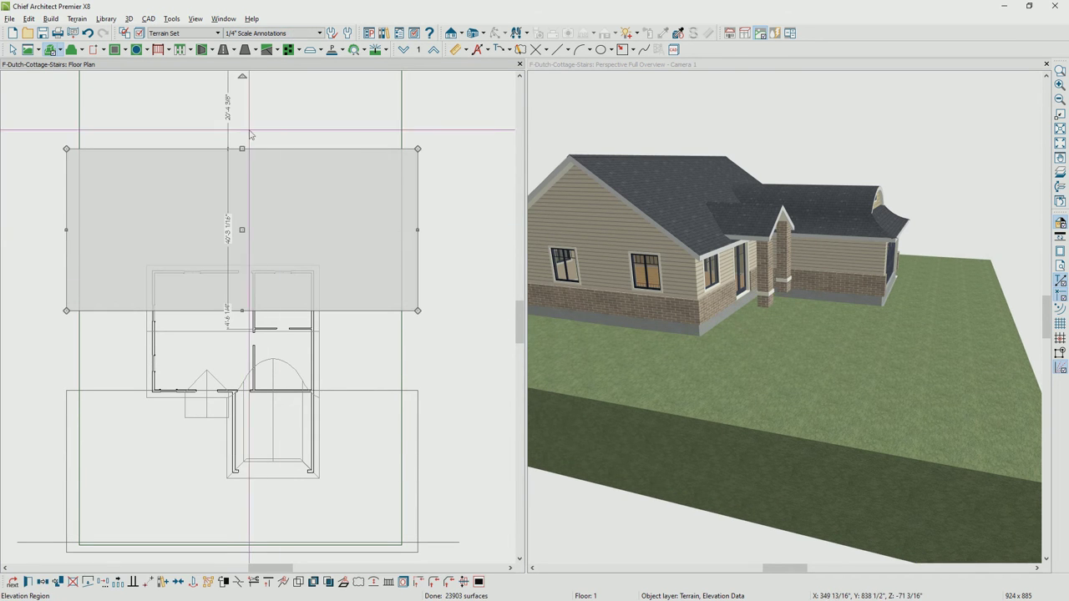
drag(242, 146, 231, 261)
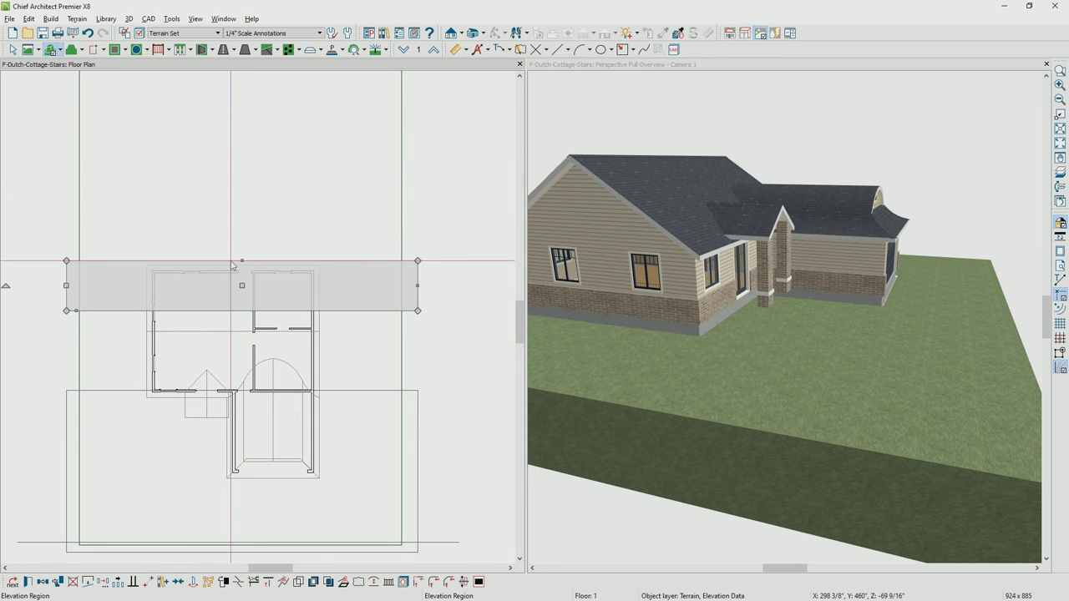
Step: Set the elevation of the narrow rear elevation region to -30
double_click(233, 265)
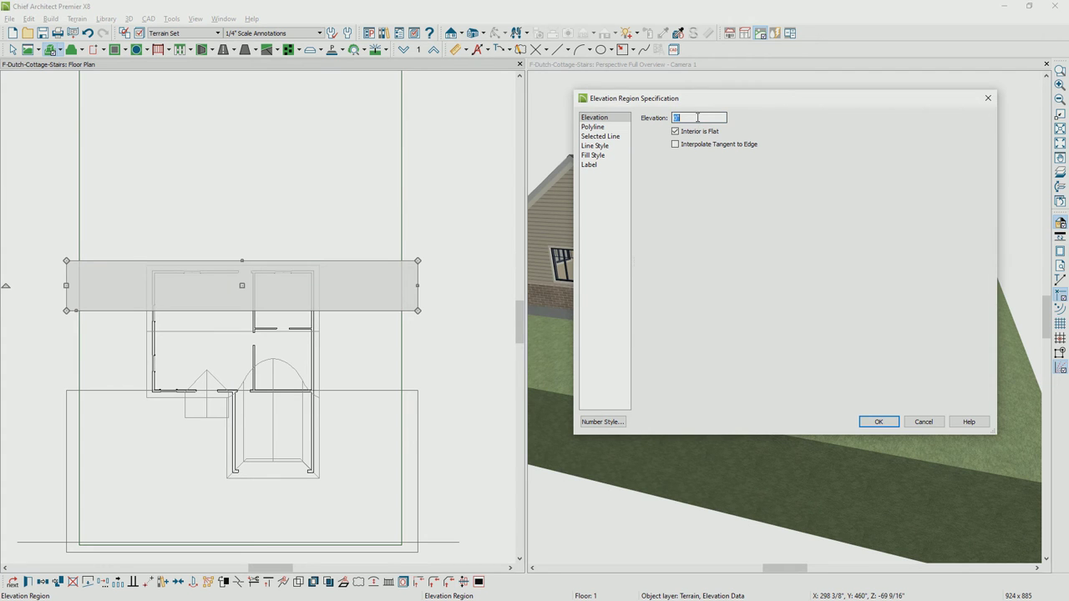
text(-30)
key(Return)
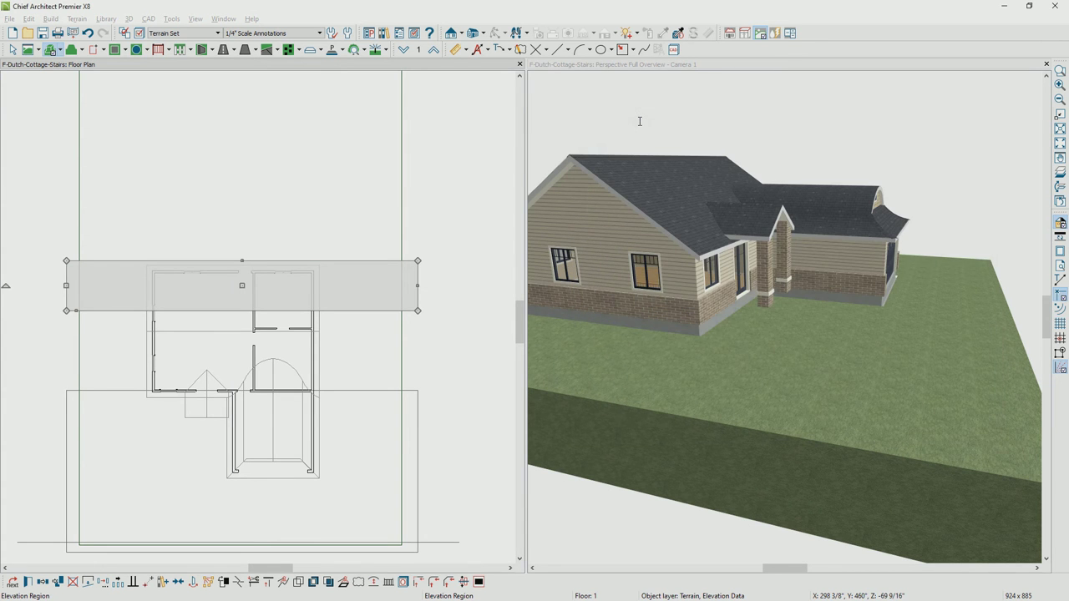
Step: Turn off the terrain's automatic building pad height and set the subfloor height above terrain to 7"
double_click(649, 67)
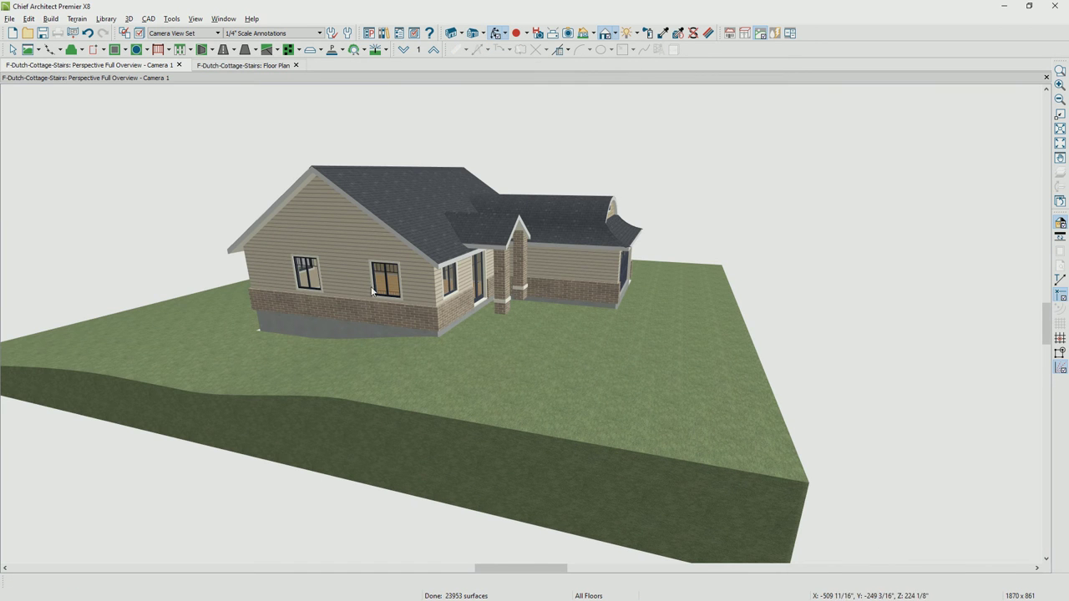
drag(508, 156, 402, 403)
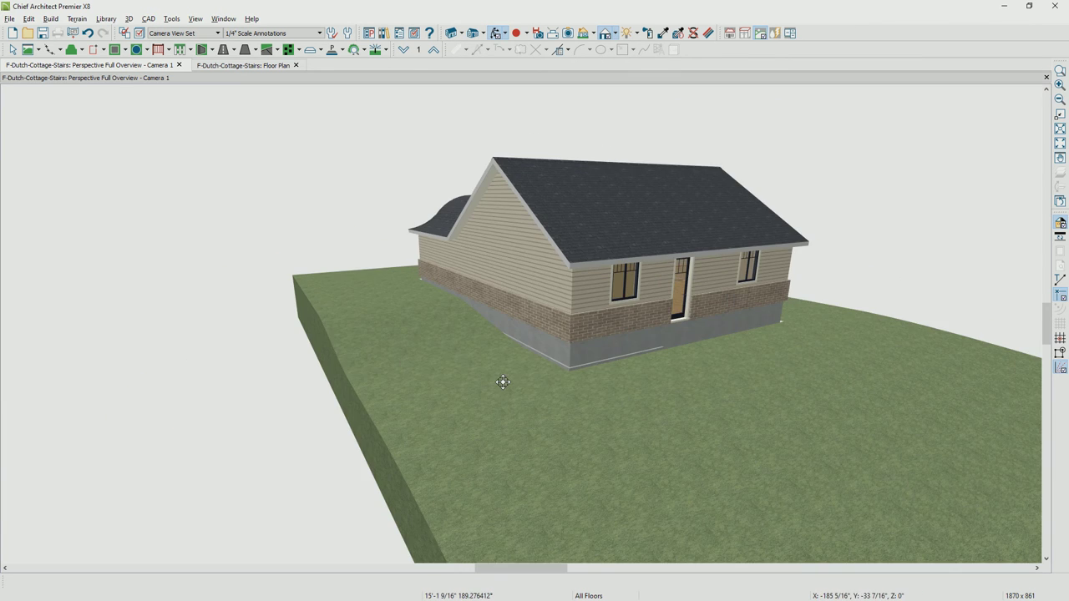
drag(502, 382, 509, 331)
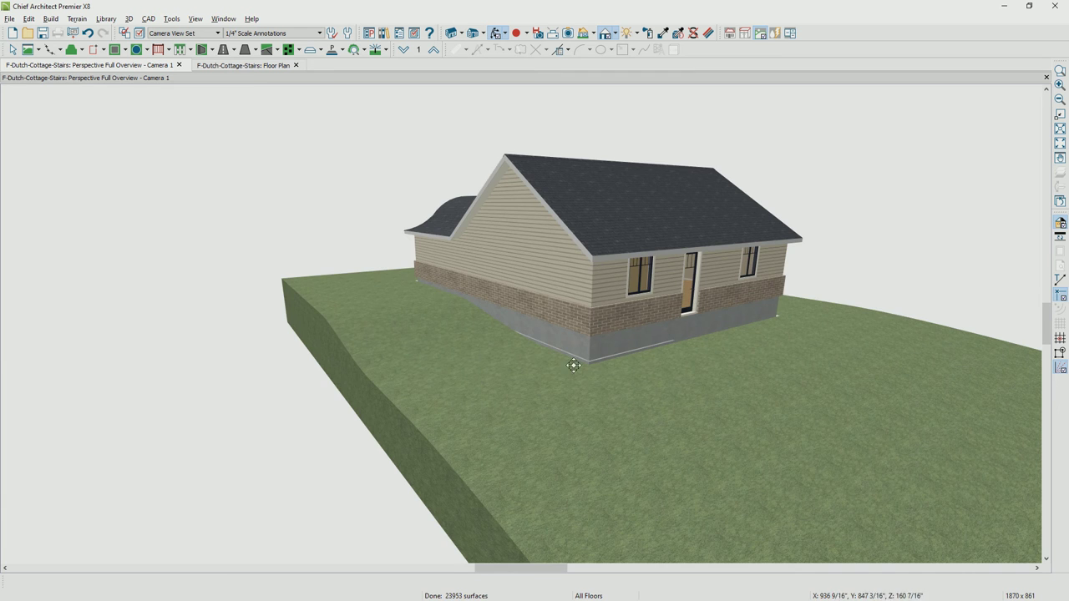
drag(377, 329, 746, 335)
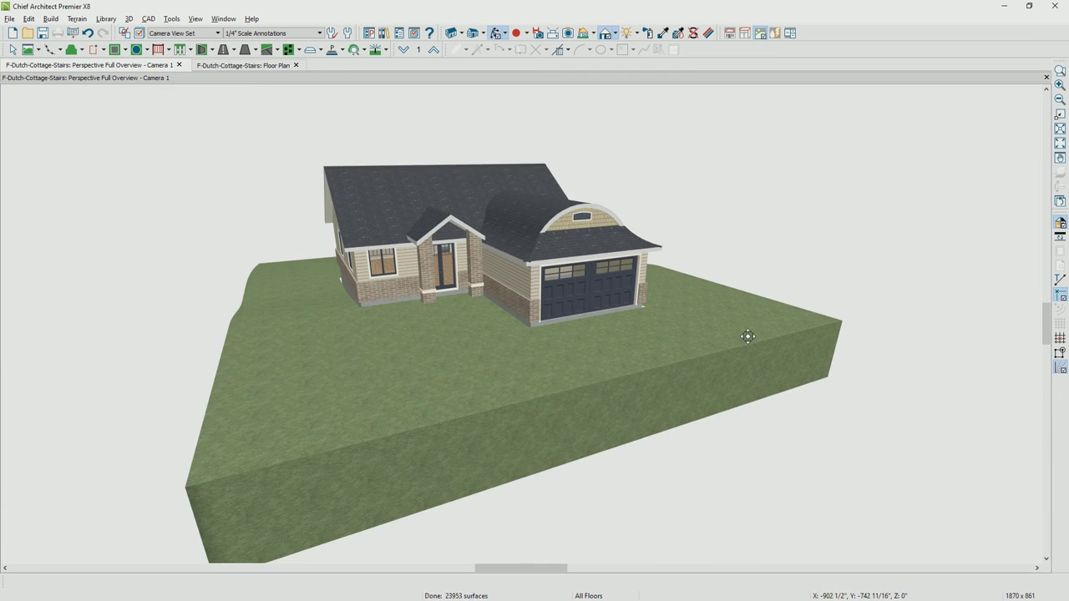
scroll(610, 353, up, 5)
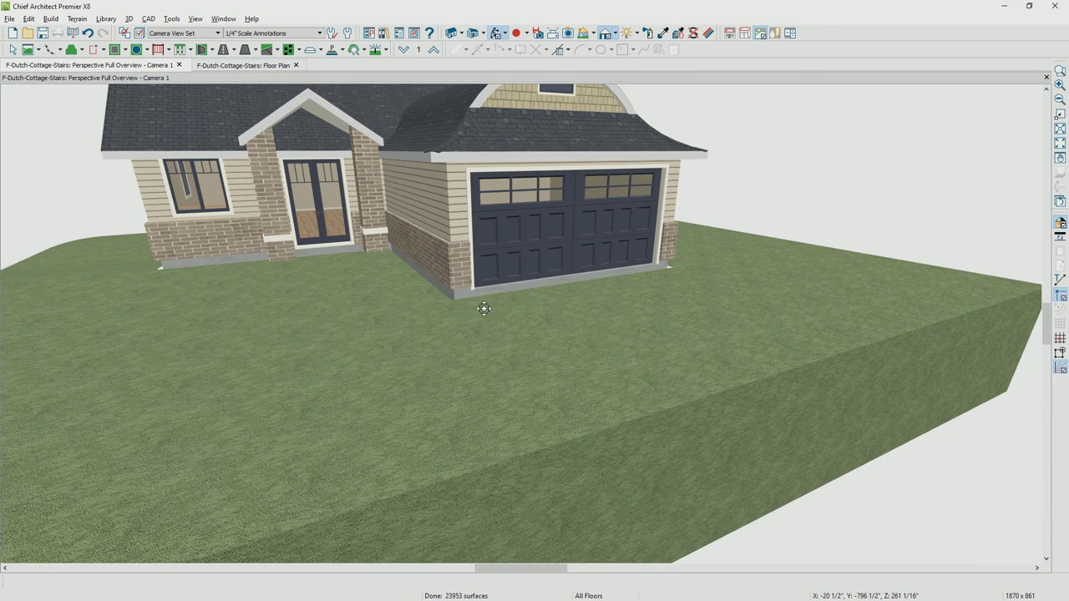
click(510, 358)
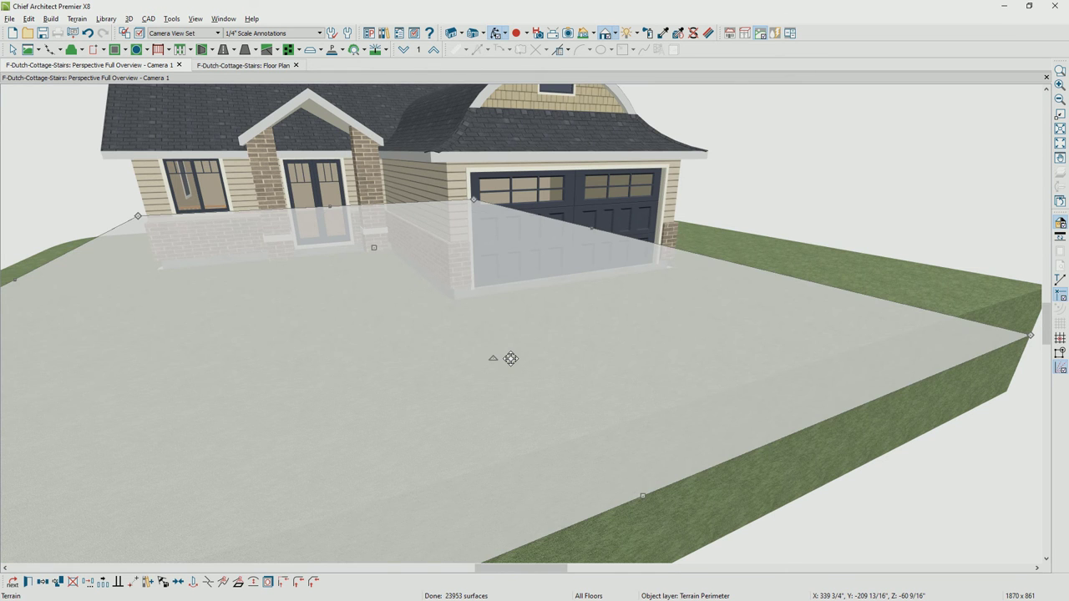
double_click(510, 358)
drag(671, 129, 720, 167)
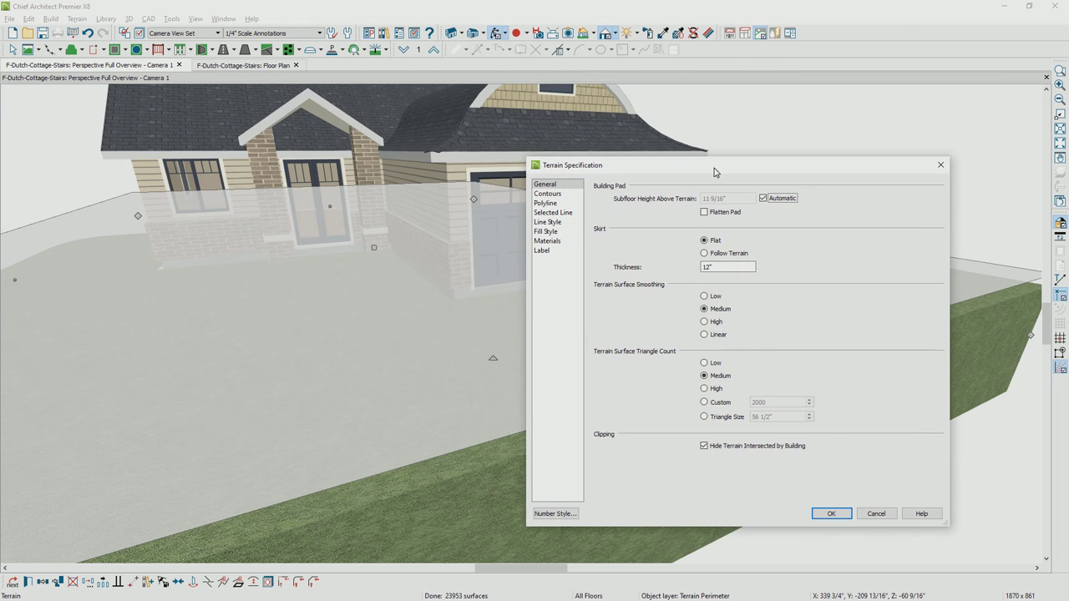
click(762, 199)
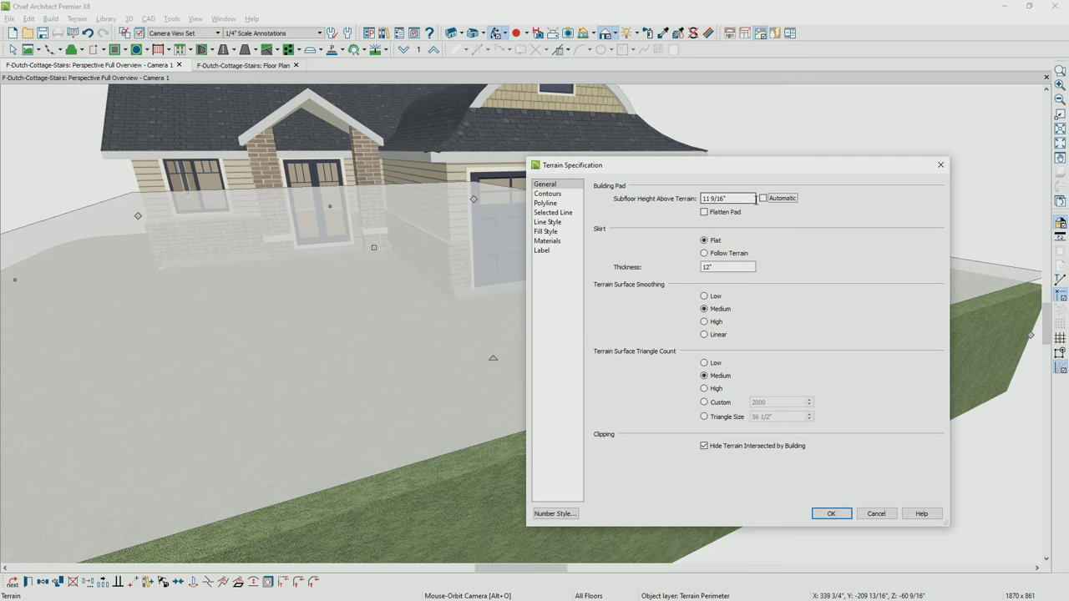
drag(744, 200, 698, 201)
text(7)
click(842, 516)
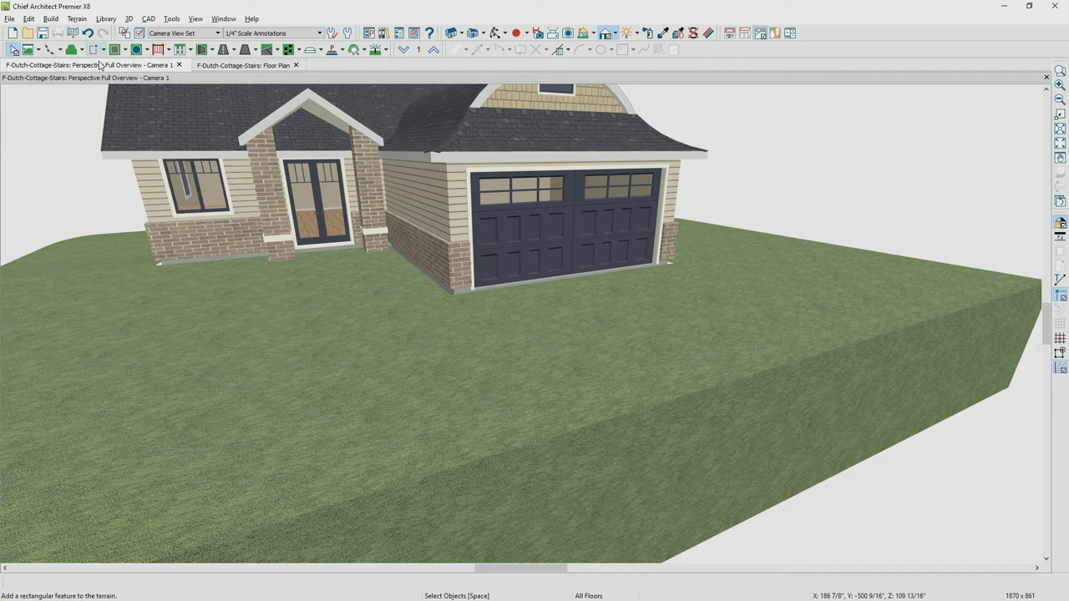
Step: Show the plan and camera views side by side and draw a rectangular terrain feature from the garage front past the lot's front edge
click(245, 66)
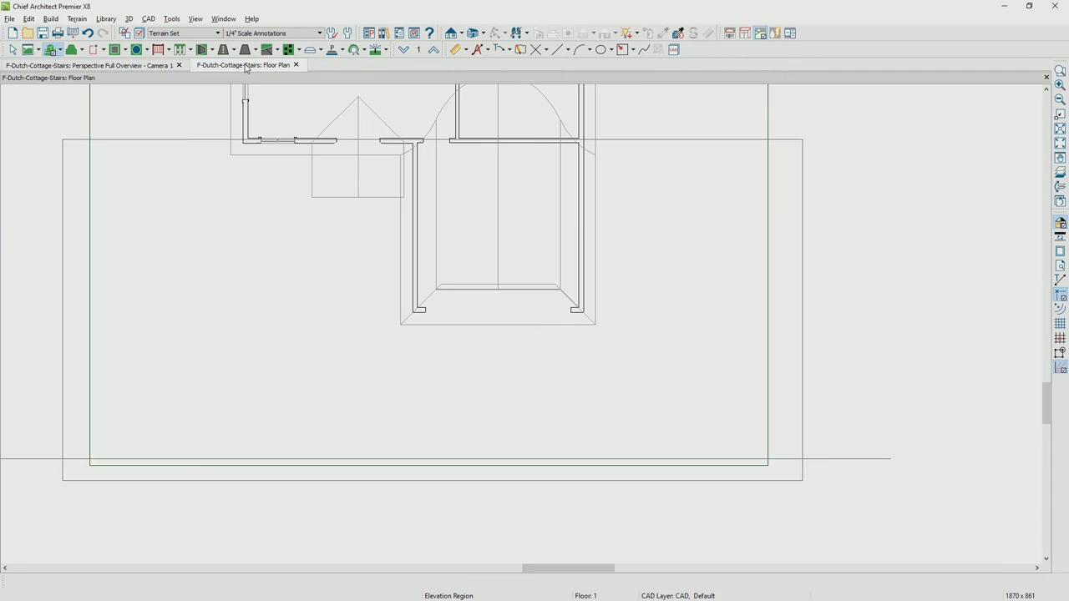
key(alt+w)
key(v)
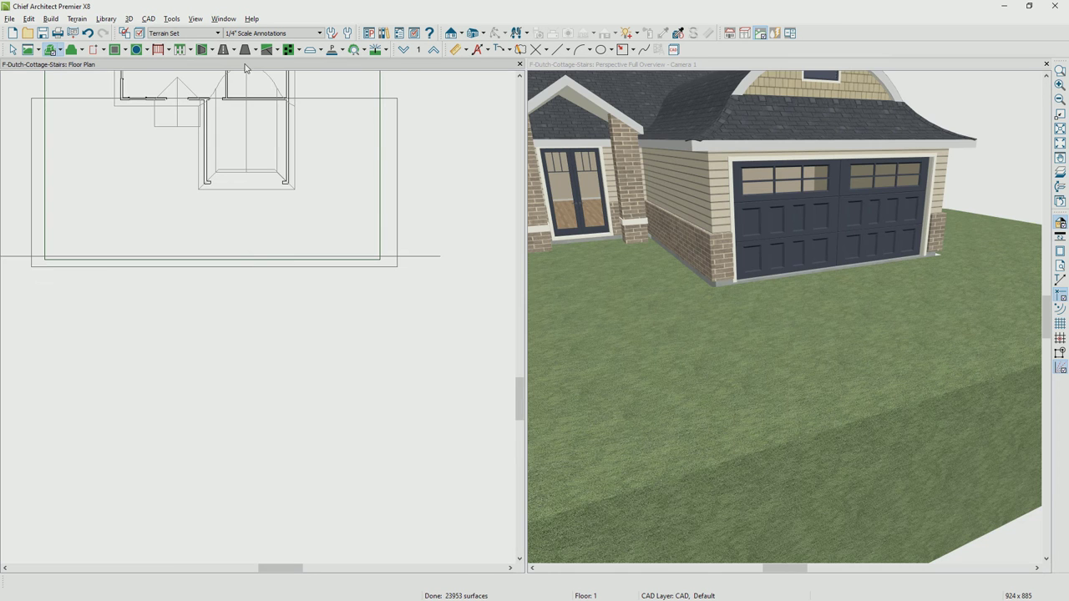
click(95, 49)
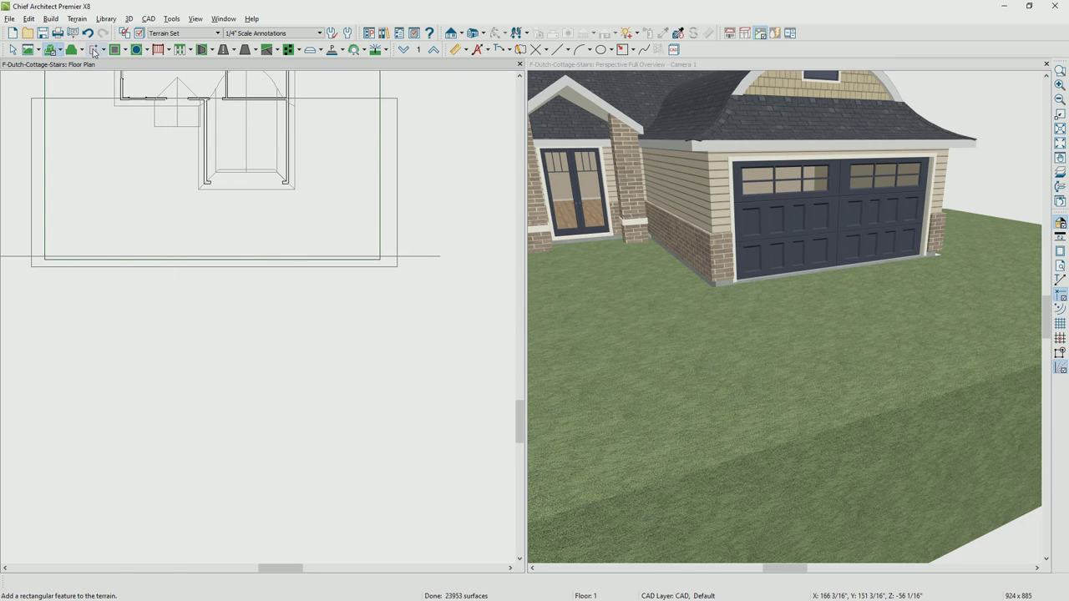
scroll(256, 221, up, 1)
drag(184, 170, 300, 292)
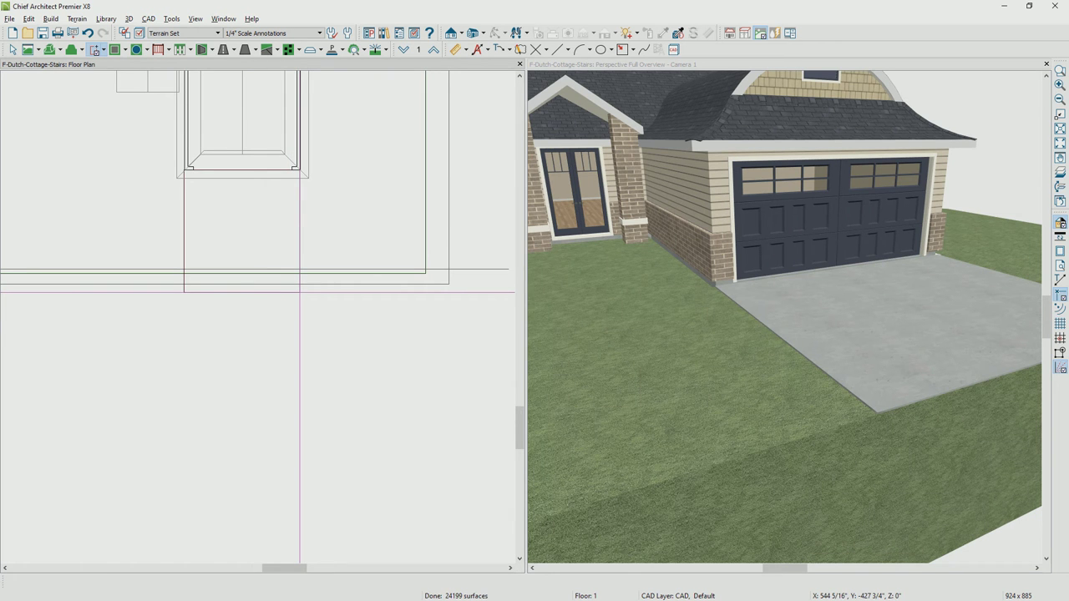
Step: Draw two more rectangular terrain features: a strip along the front wall at the entry and a walkway running forward from it
scroll(300, 292, up, 1)
scroll(250, 251, down, 1)
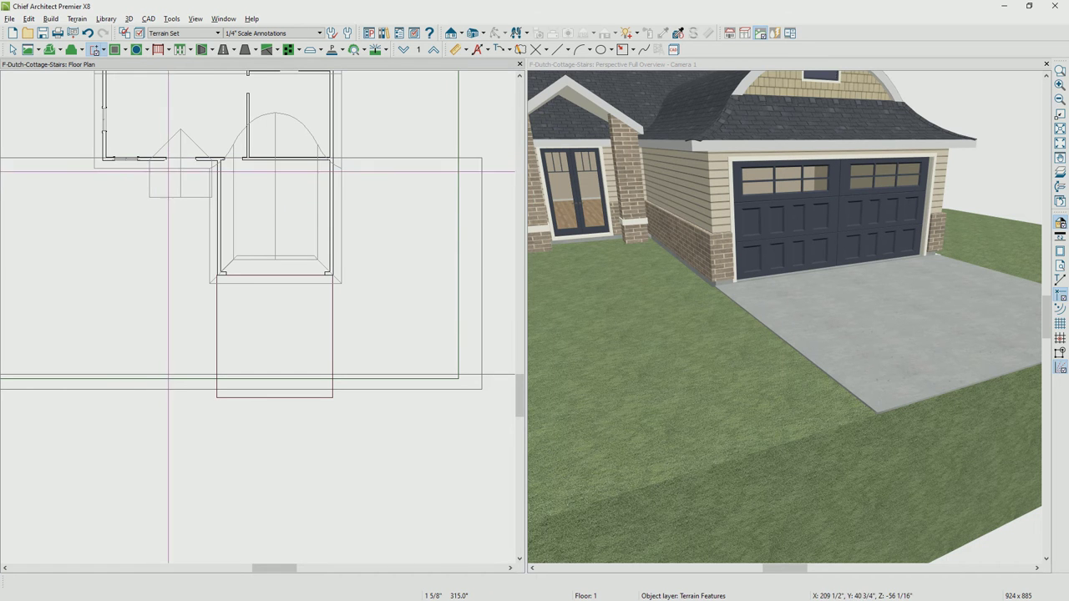
drag(216, 192, 87, 160)
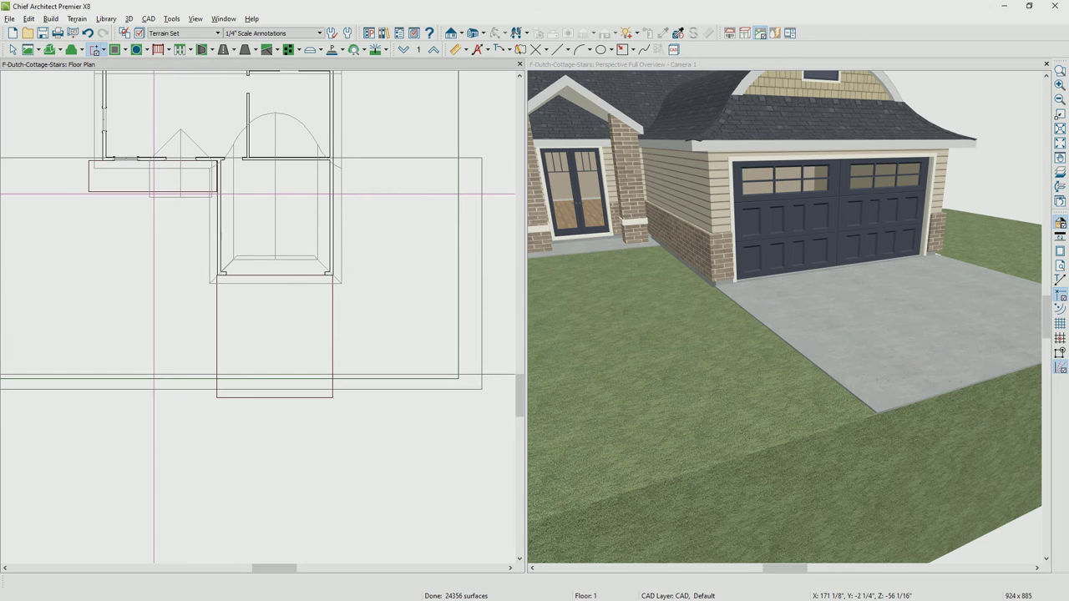
drag(154, 194, 202, 315)
Step: Extend the walkway to meet the entry strip, then break its garage-side edge and widen the front portion to meet the driveway
scroll(150, 247, up, 2)
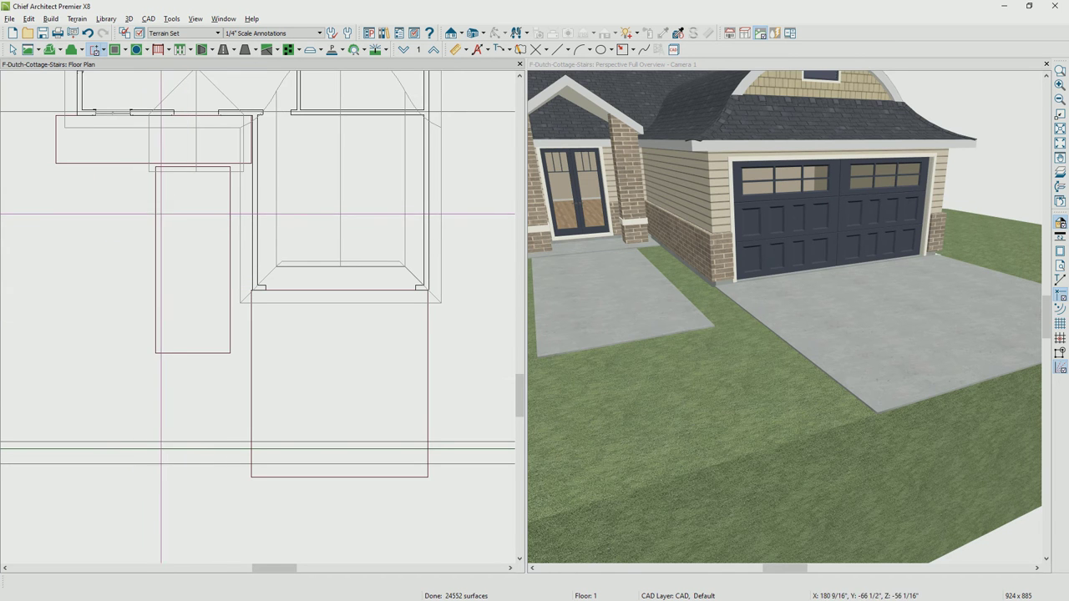
click(191, 169)
drag(191, 169, 191, 164)
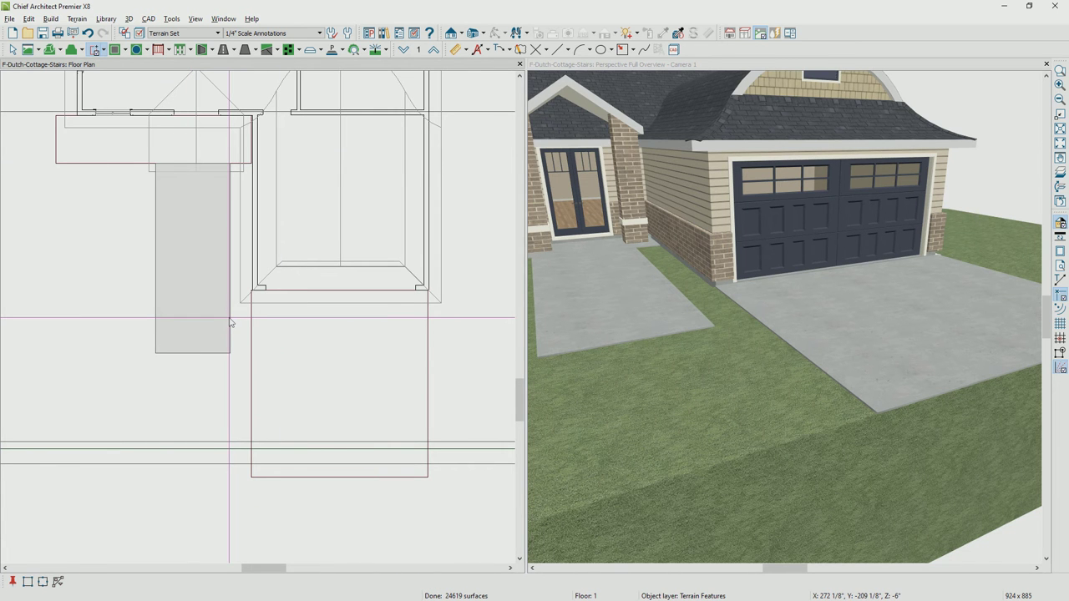
click(230, 322)
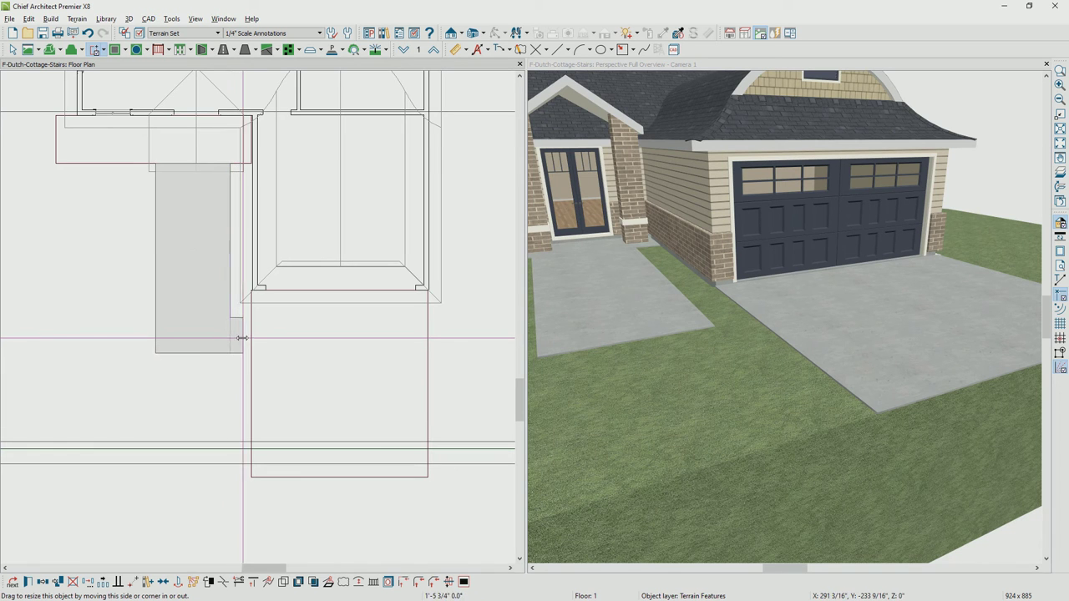
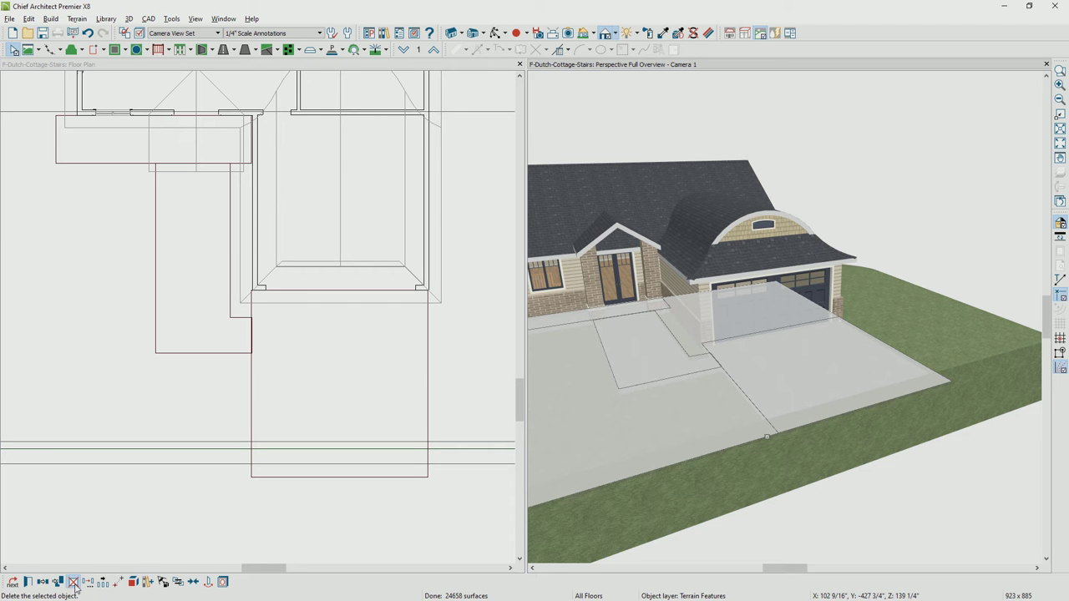
Step: Delete the drawn driveway, entry strip and walkway terrain features
click(73, 582)
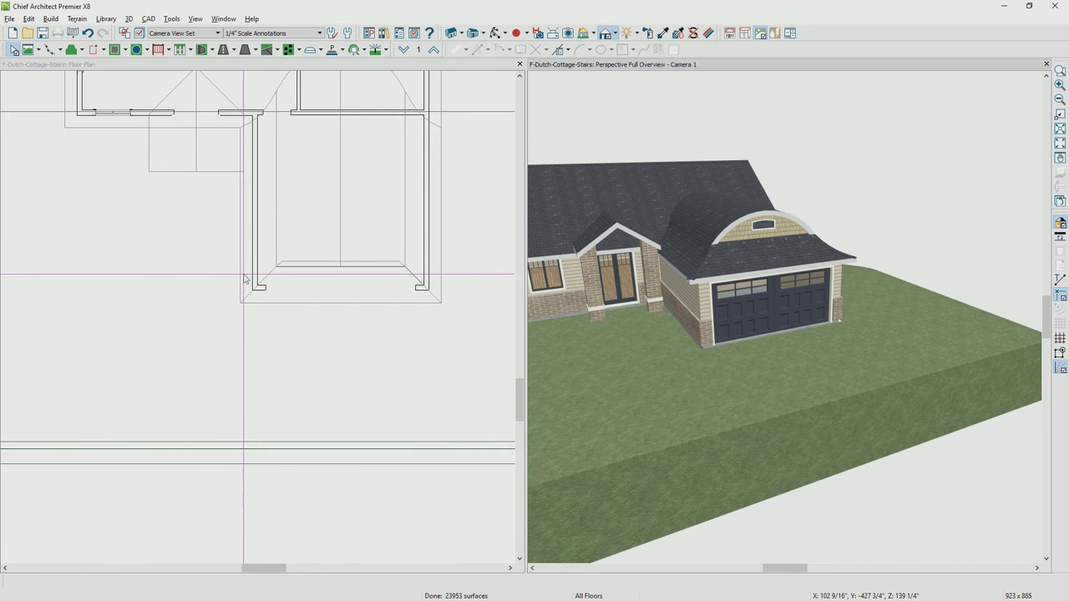
scroll(246, 347, down, 2)
scroll(246, 347, down, 1)
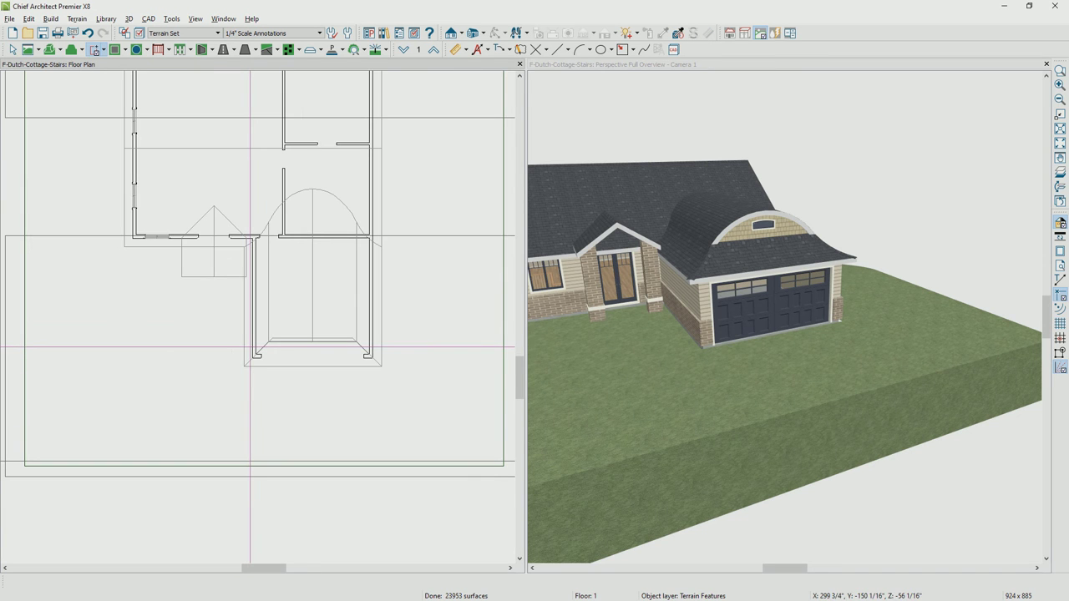
Step: Place the Terrain-Features block from the Dutch-Cottage library folder despite the conflict, and move it to align with the garage and front wall
click(384, 33)
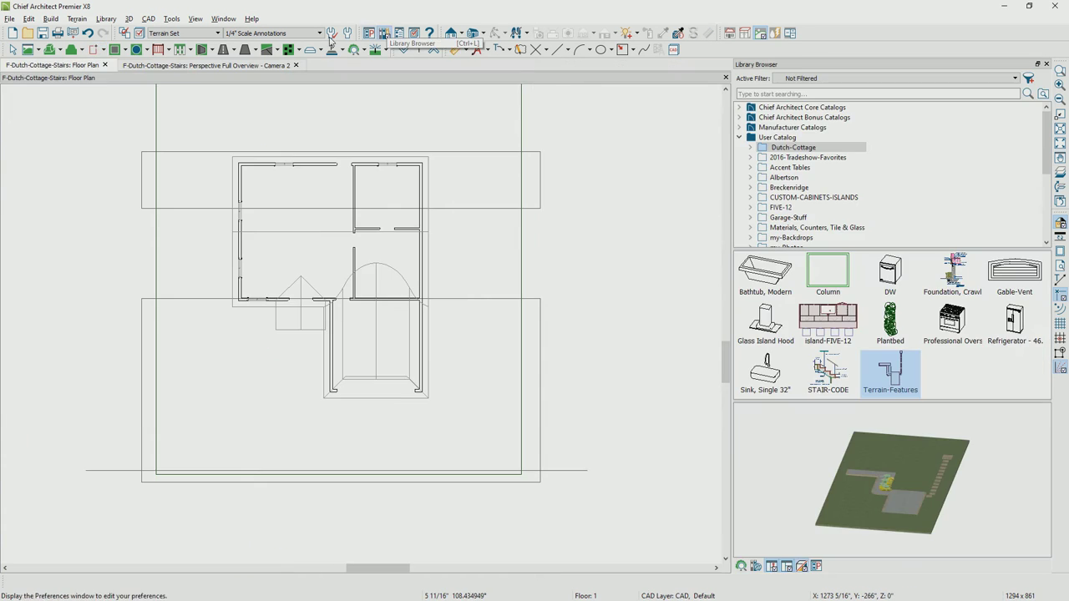
click(354, 447)
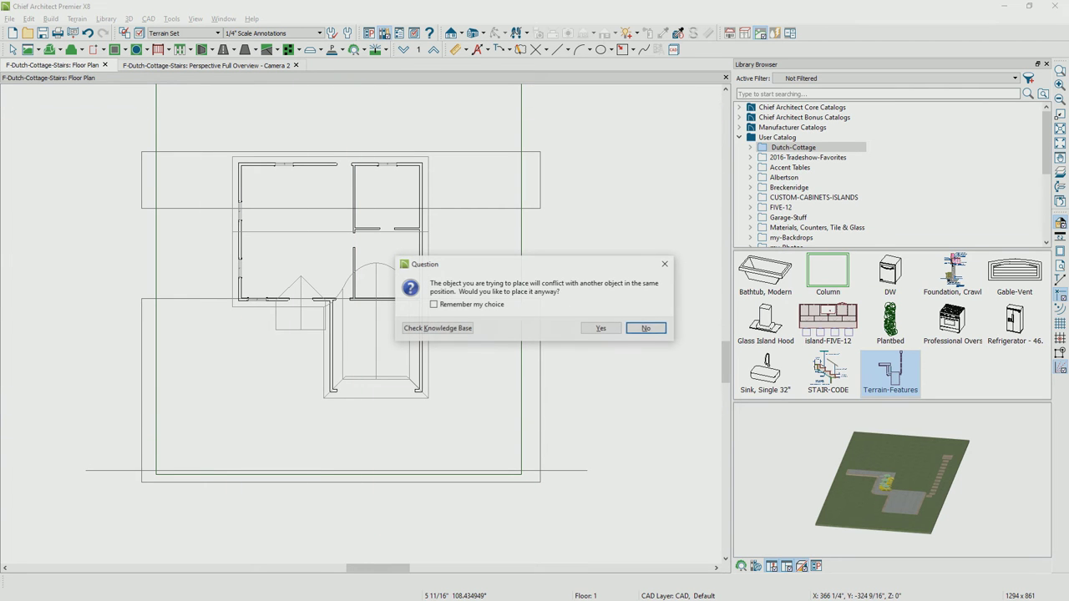
click(600, 328)
click(486, 541)
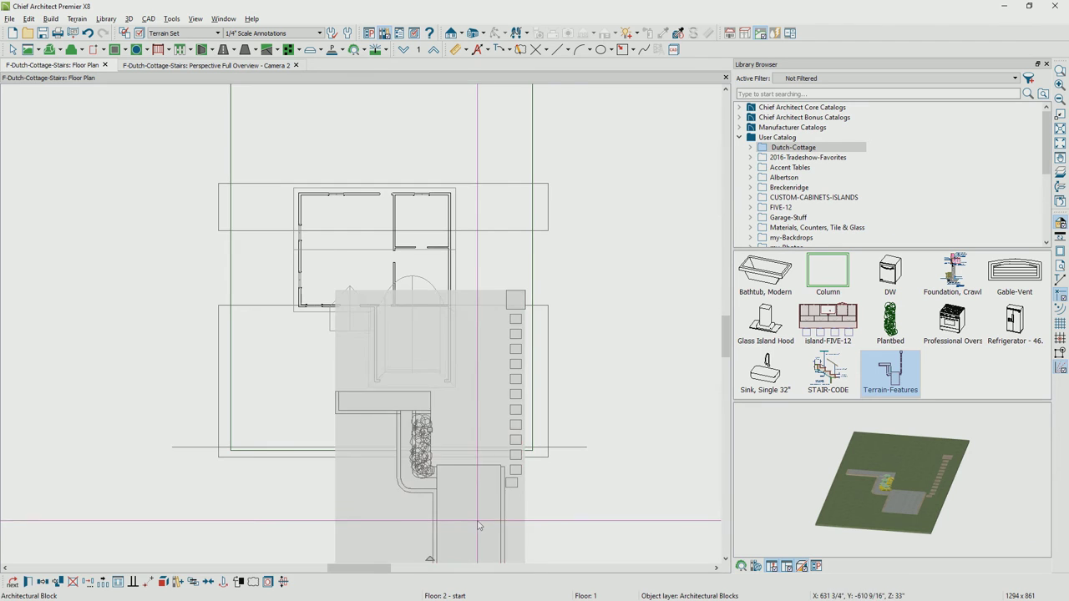
scroll(435, 444, down, 2)
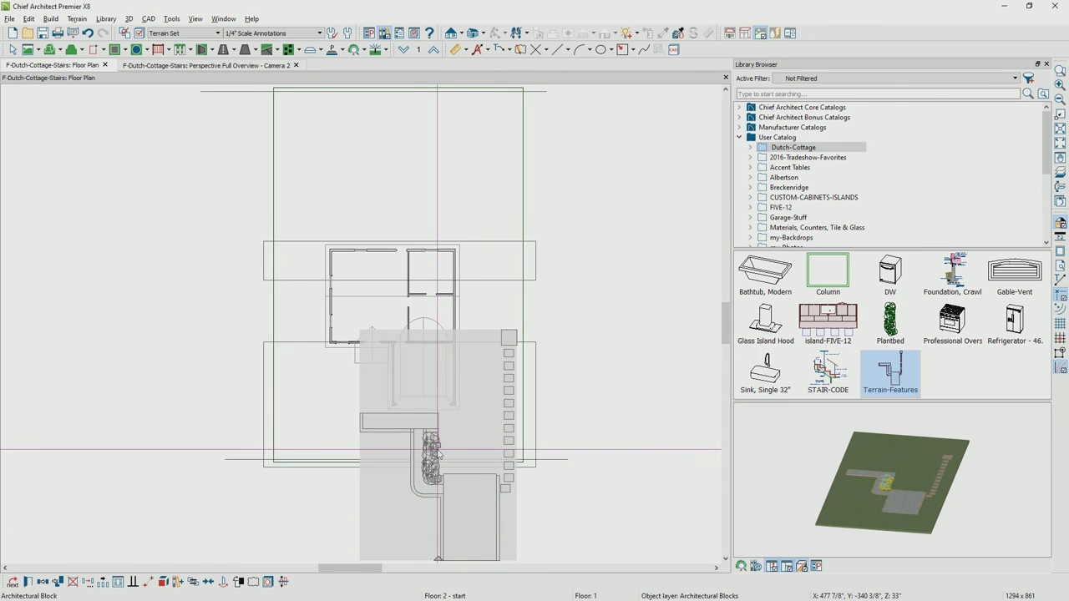
drag(438, 445, 392, 376)
key(Escape)
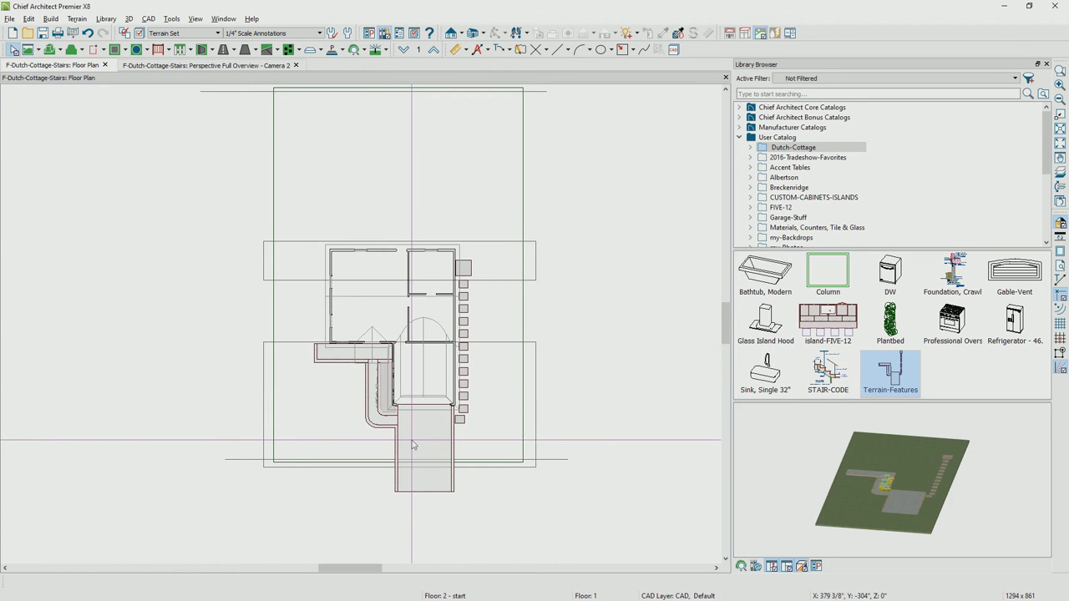
Step: Examine the driveway, walkway, plant bed and stepping stones around the cottage in the perspective view, from the front to the rear corner
click(239, 66)
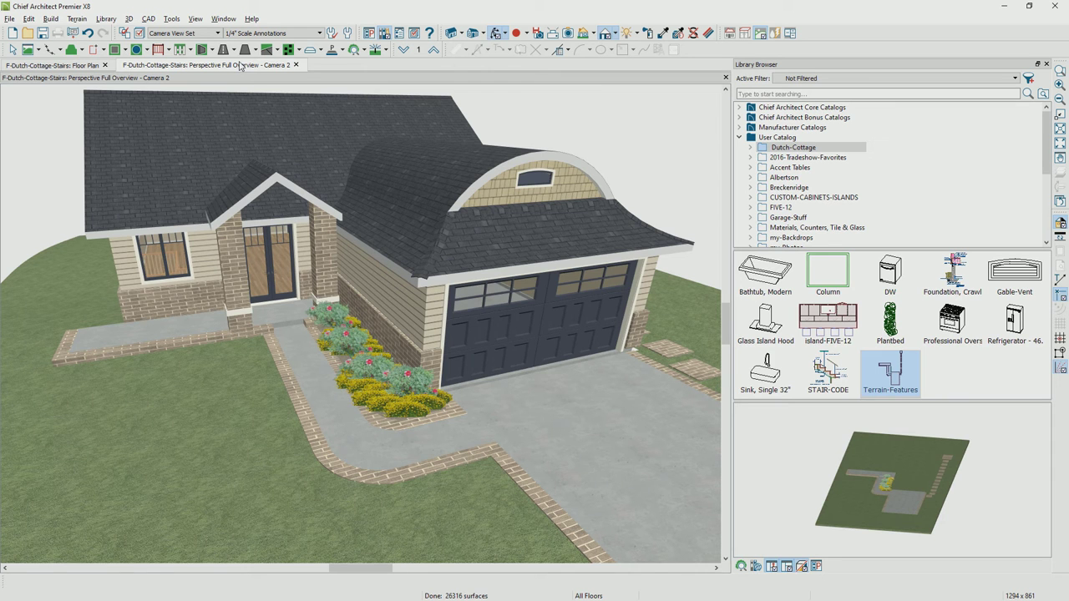
click(103, 49)
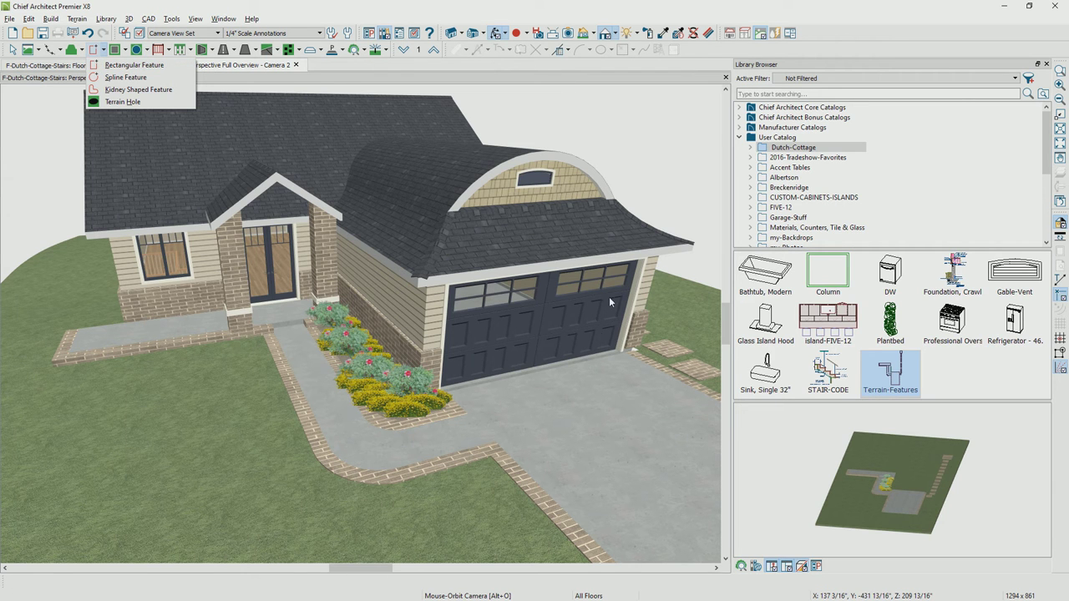
drag(518, 298, 395, 337)
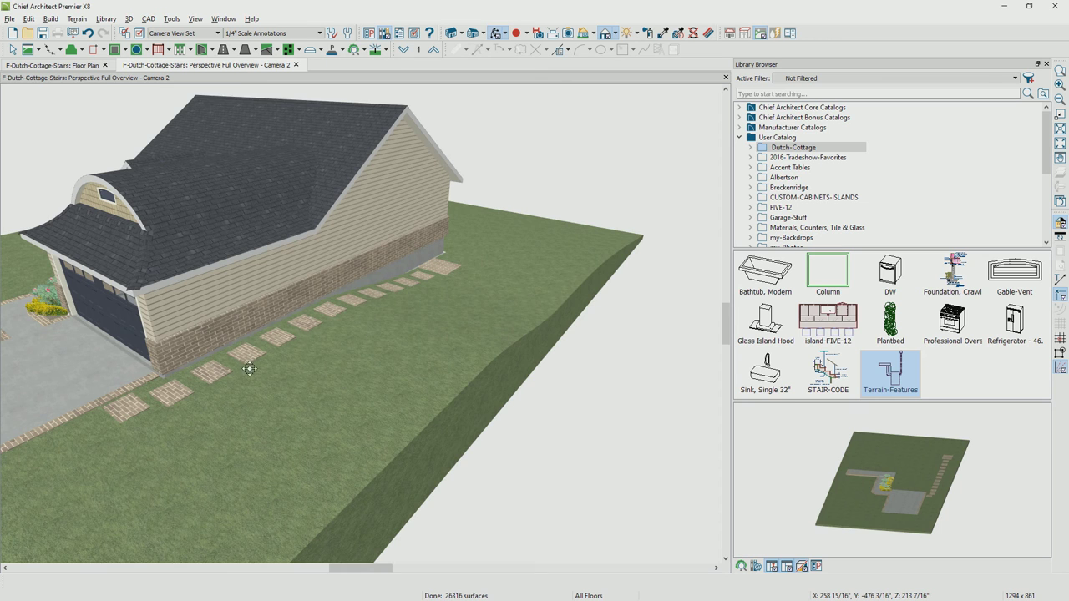
drag(165, 408, 321, 377)
scroll(322, 377, down, 5)
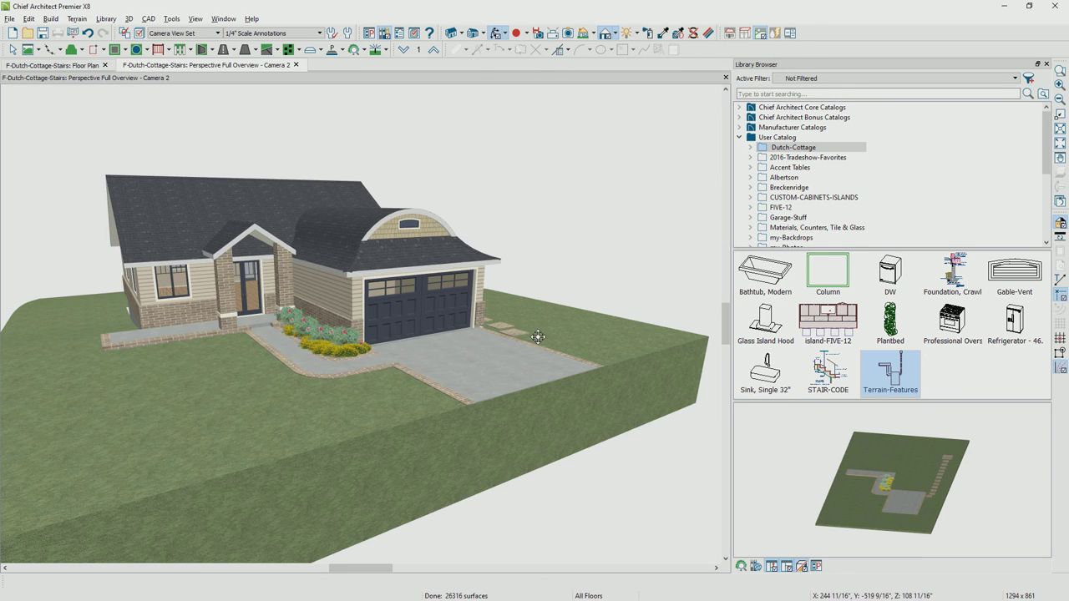
drag(538, 337, 212, 375)
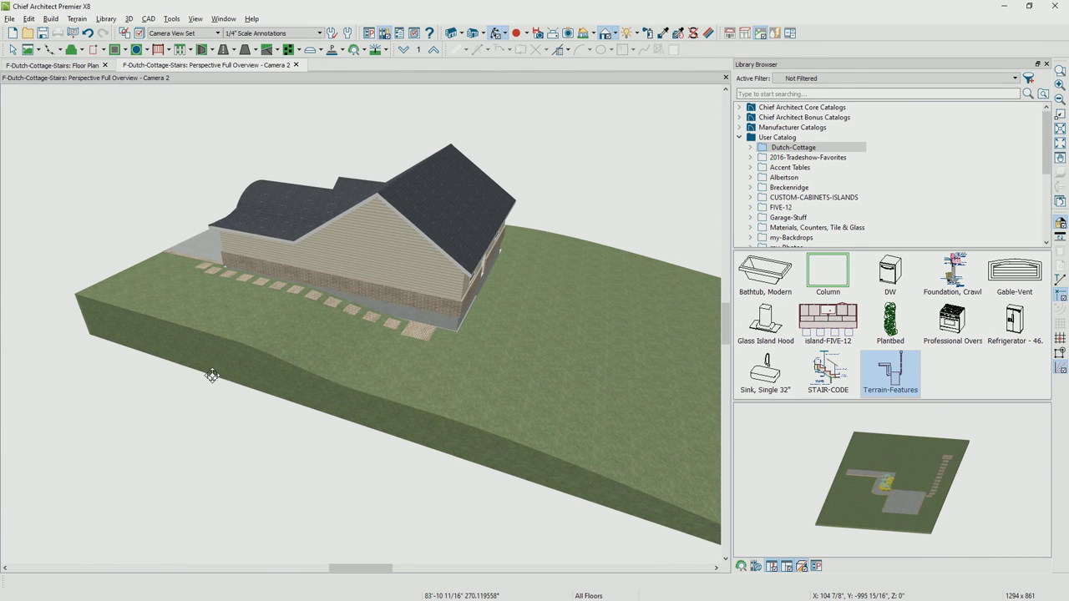
drag(563, 308, 524, 309)
scroll(516, 308, up, 3)
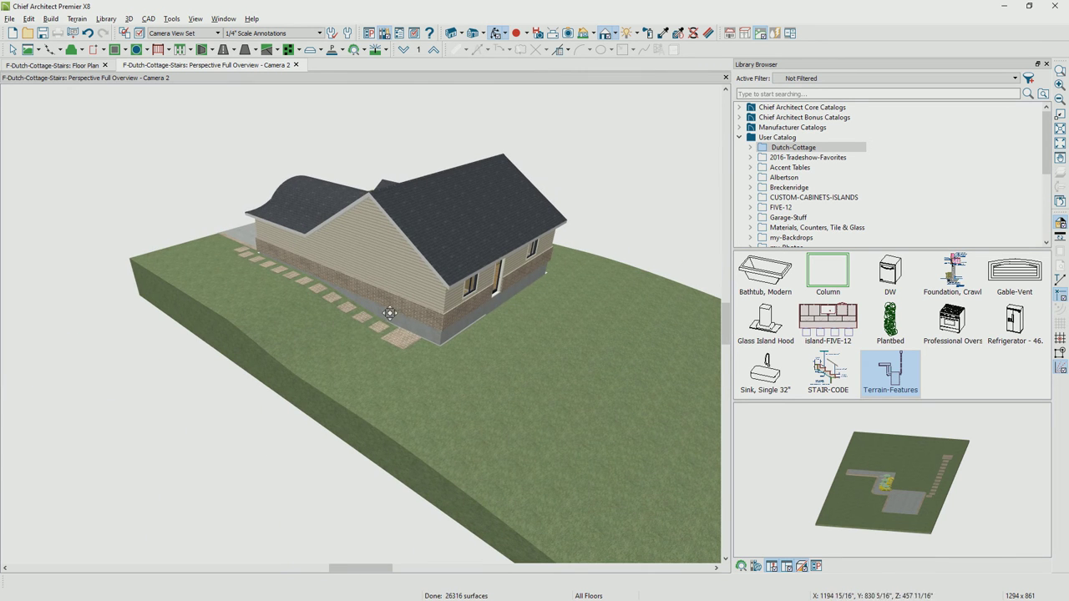
scroll(383, 337, down, 2)
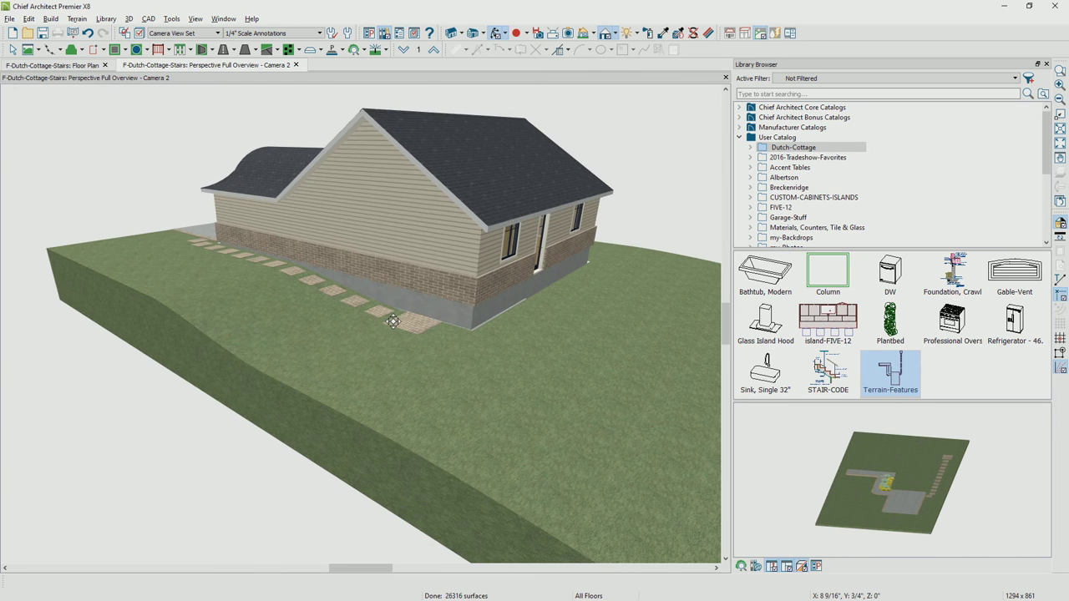
scroll(491, 334, up, 3)
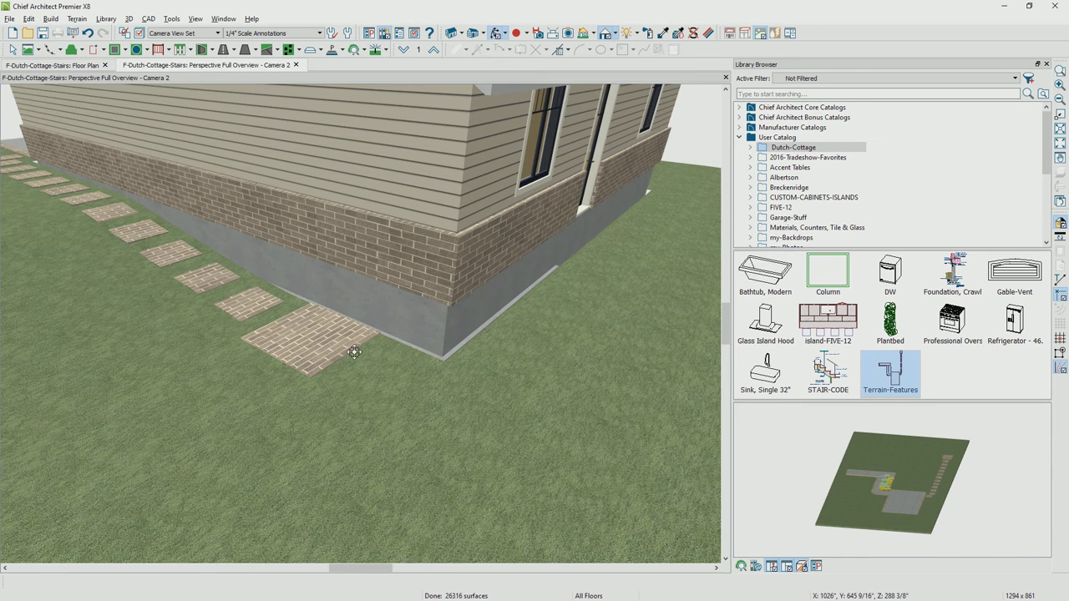
scroll(437, 360, down, 1)
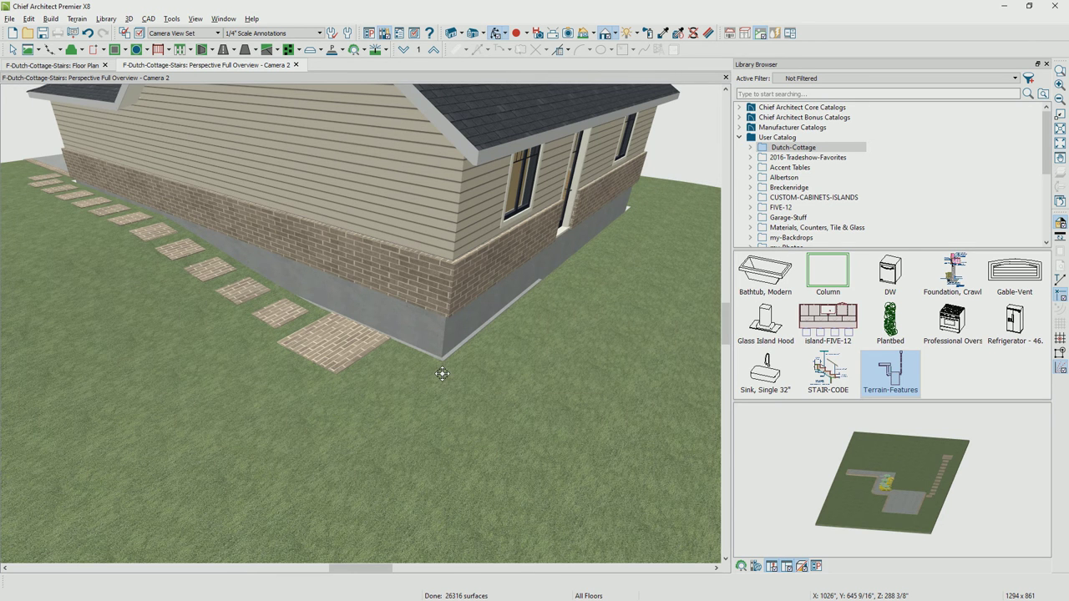
Step: In the floor plan, draw straight deck railings from the front-left house corner around the stair side and rear, jogging out past the bath corner
click(52, 65)
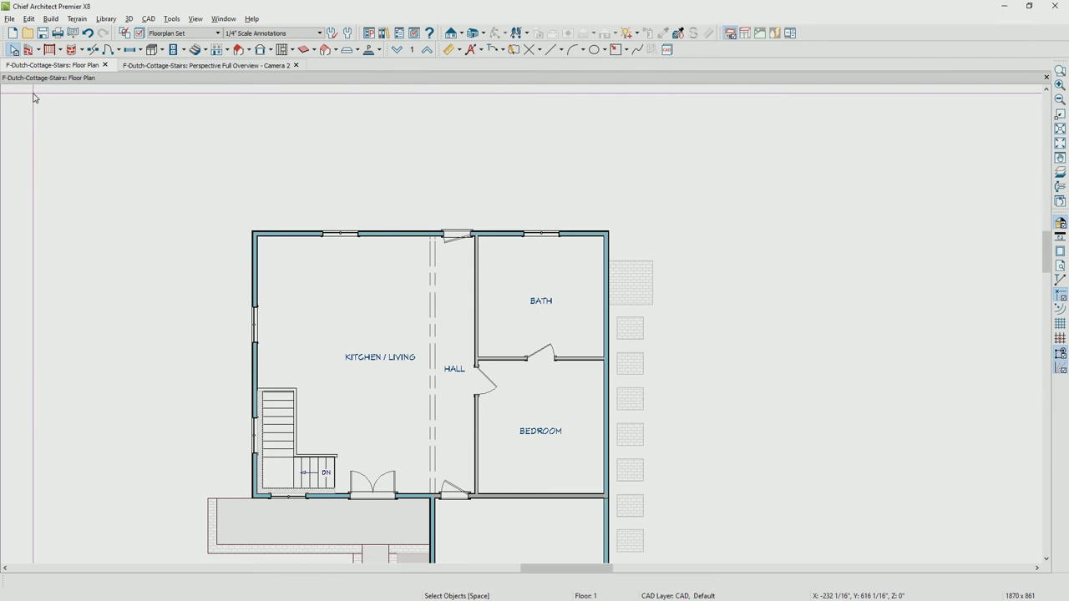
click(60, 51)
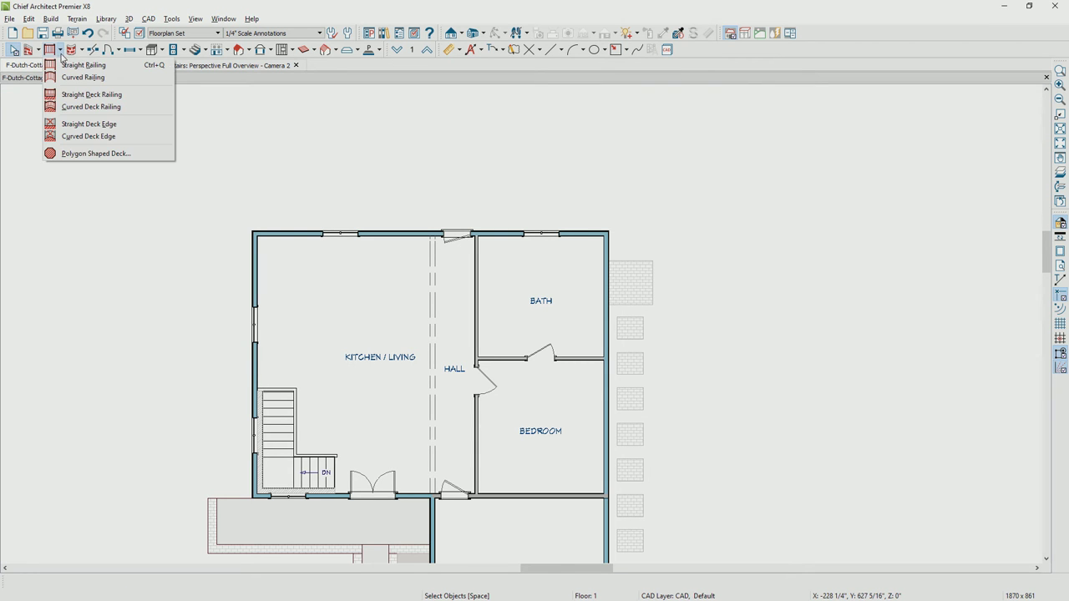
click(91, 94)
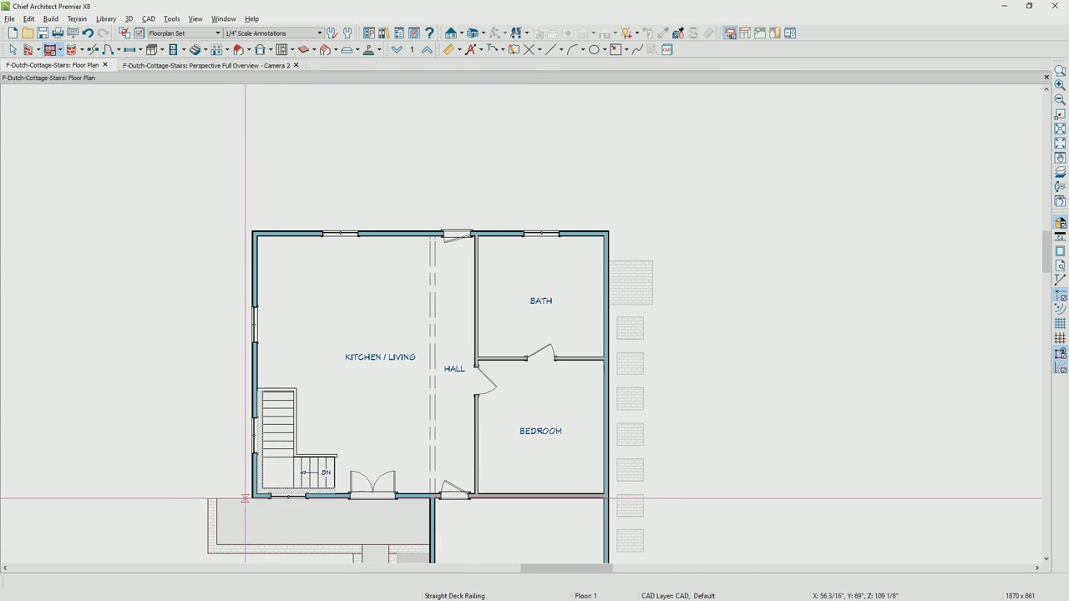
mouse_move(284, 496)
mouse_down()
mouse_move(195, 496)
mouse_move(190, 140)
mouse_move(207, 91)
mouse_up()
middle_drag(253, 134, 246, 196)
mouse_move(200, 160)
mouse_down()
mouse_move(205, 109)
mouse_move(202, 129)
mouse_move(611, 128)
mouse_move(602, 130)
mouse_move(608, 223)
mouse_move(598, 256)
mouse_move(655, 254)
mouse_move(645, 292)
mouse_move(602, 294)
mouse_up()
scroll(602, 295, up, 5)
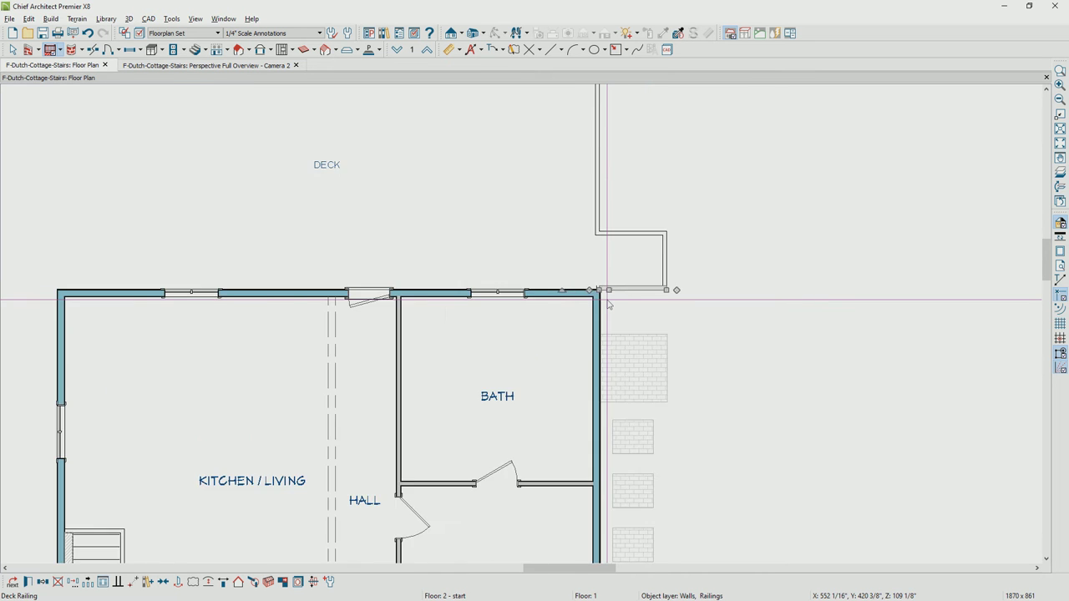
scroll(608, 303, up, 2)
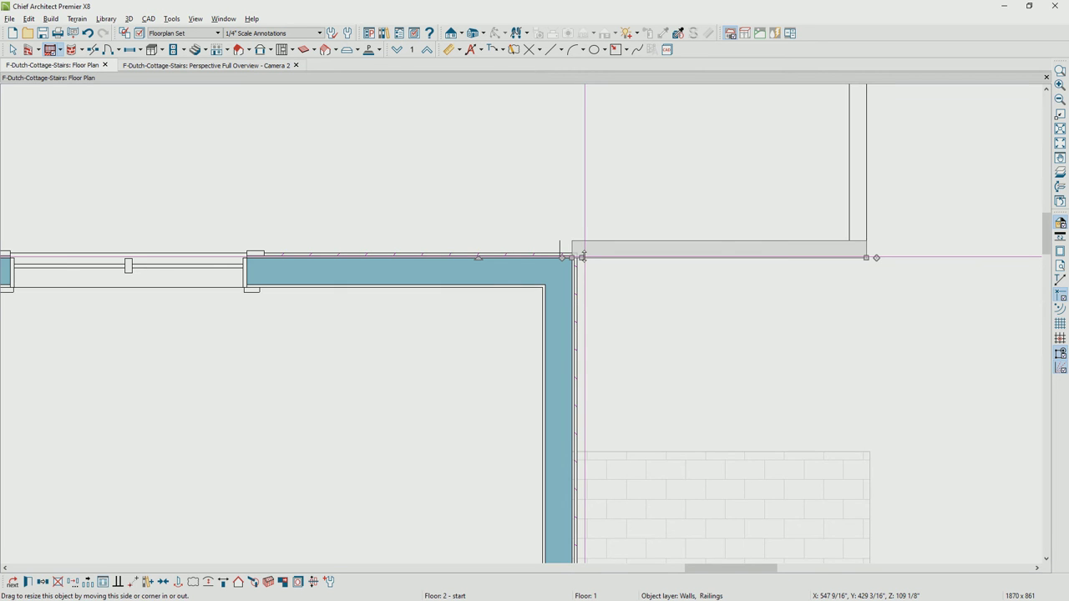
key(Escape)
scroll(618, 284, down, 3)
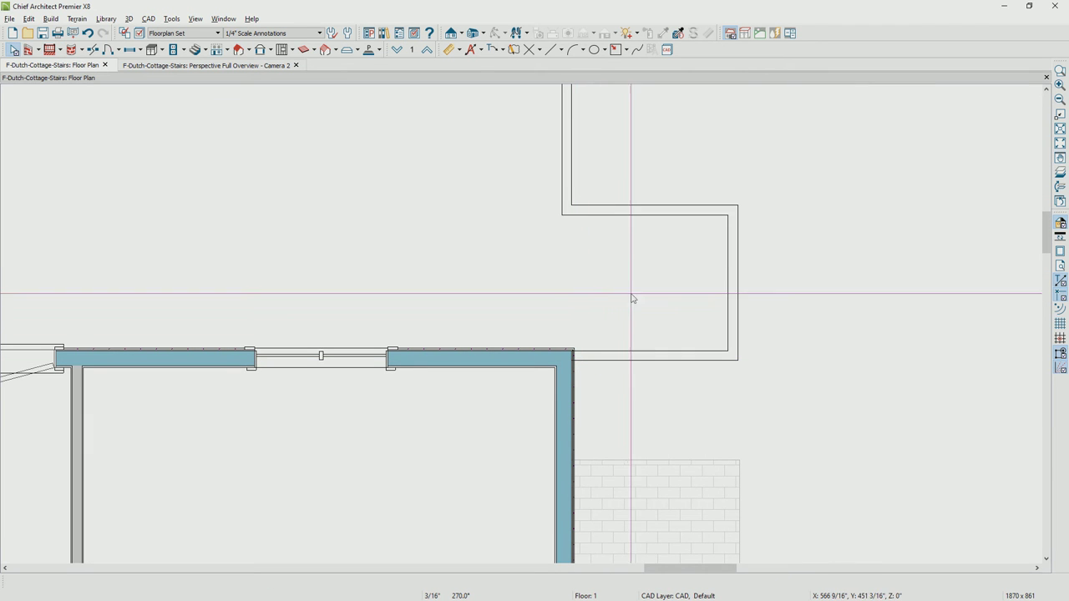
Step: Set the distance between the two parallel railings of the deck jog at the bath corner to 5'
click(655, 210)
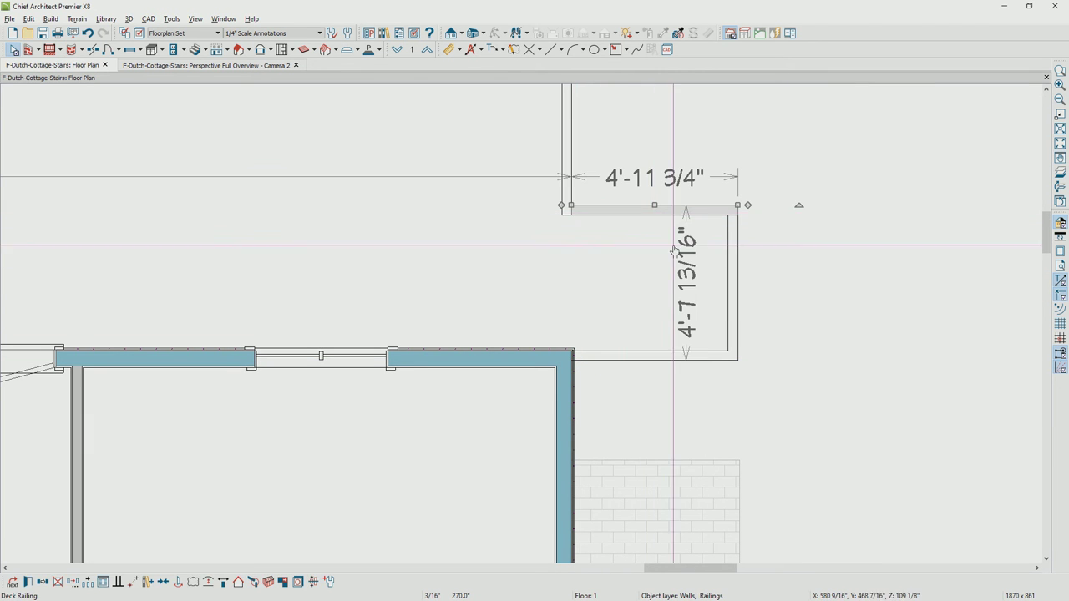
click(689, 310)
text(5)
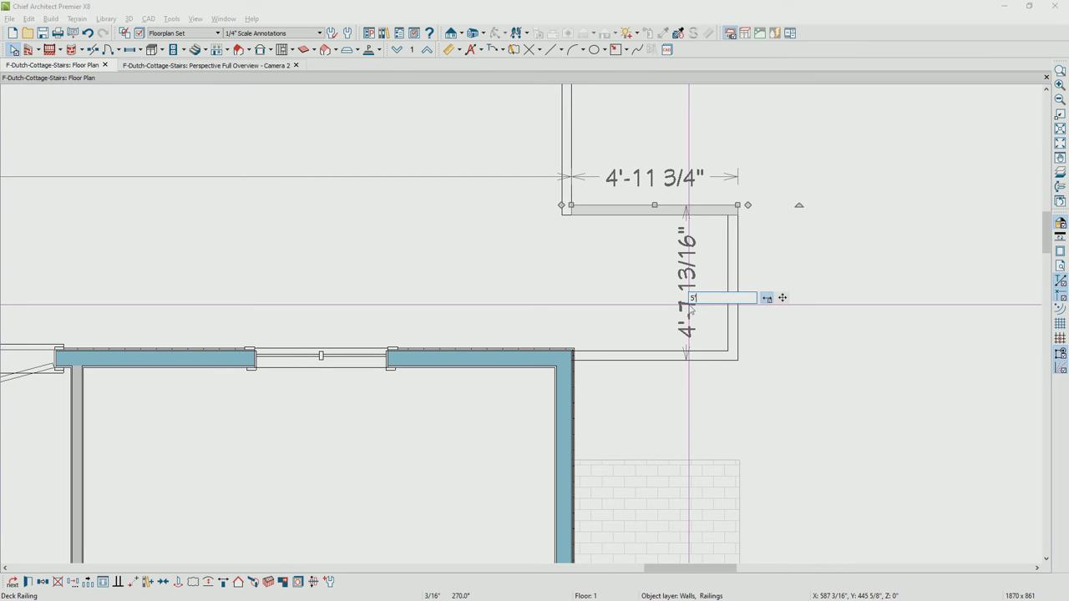
text(')
key(Return)
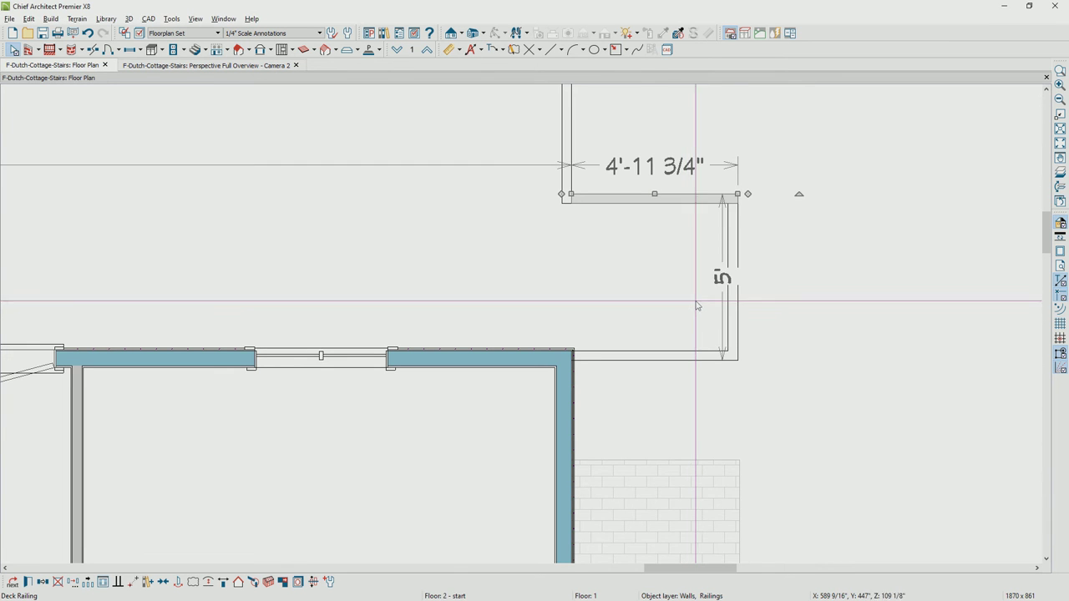
Step: Set the length of the deck jog's rear railing to 5'
click(731, 200)
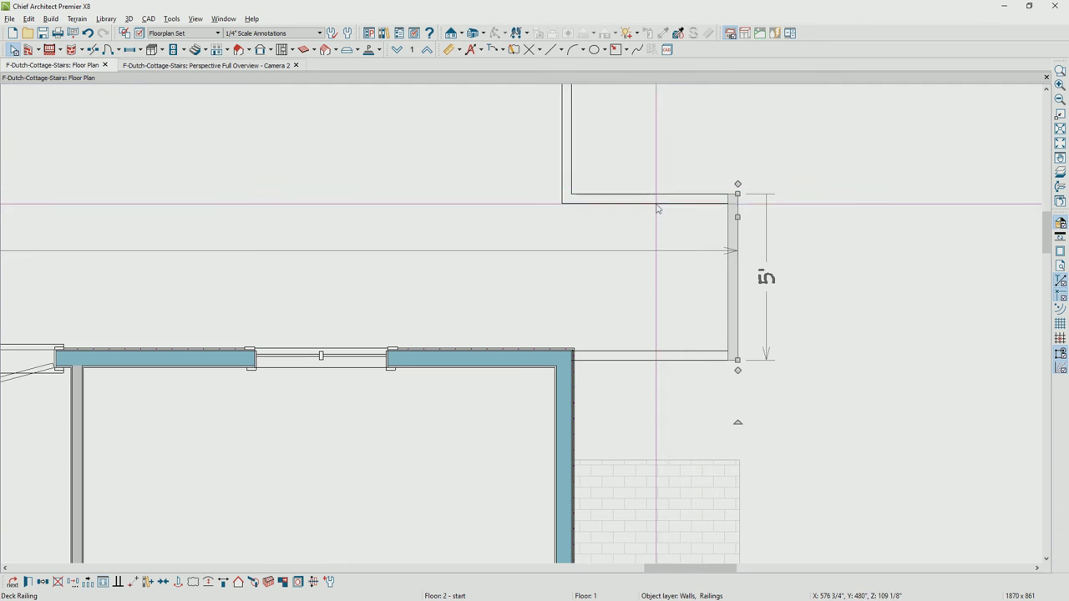
click(705, 198)
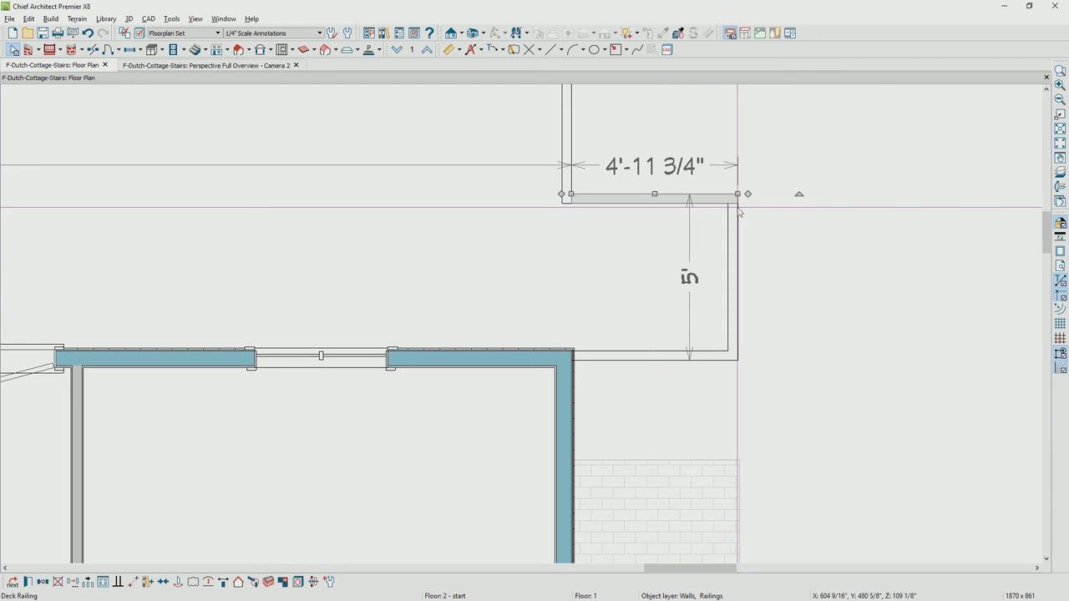
click(694, 170)
text(5)
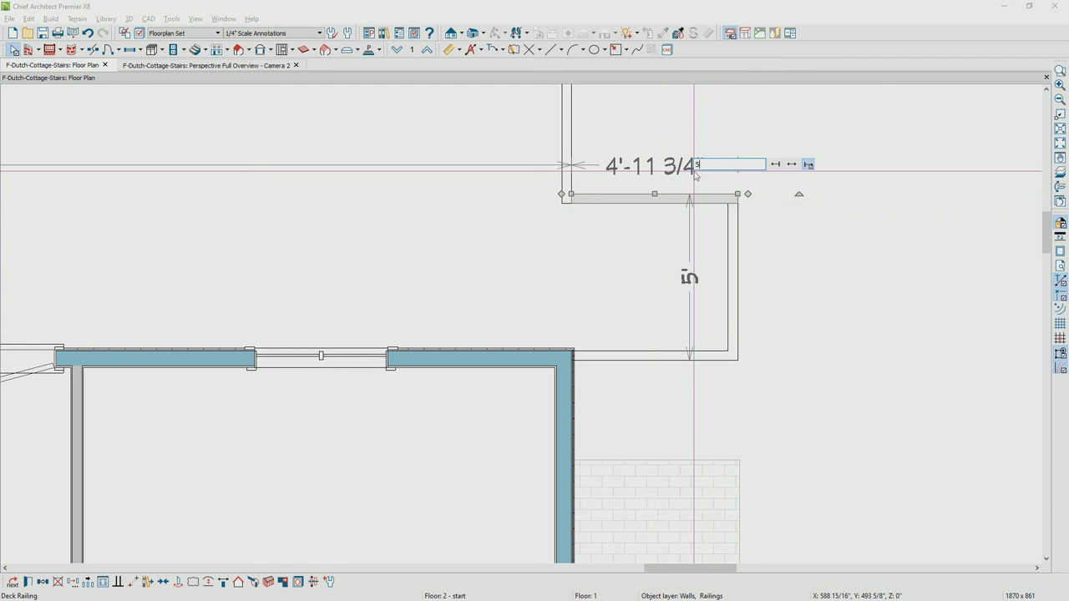
key(Return)
Step: Review the deck room's planking and joist settings, leaving them as they are
scroll(693, 175, down, 3)
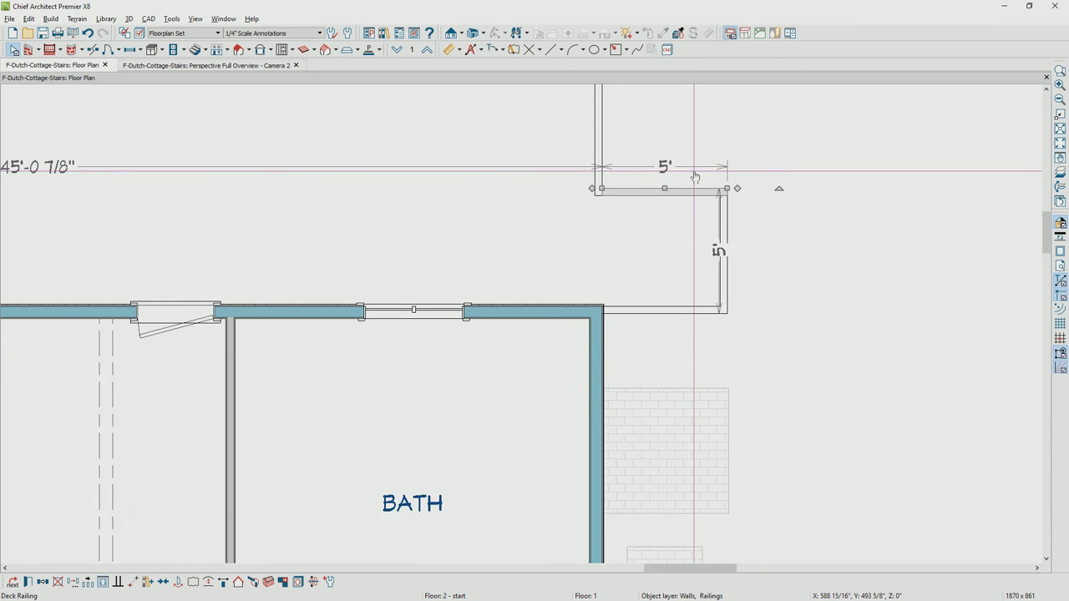
scroll(693, 175, down, 2)
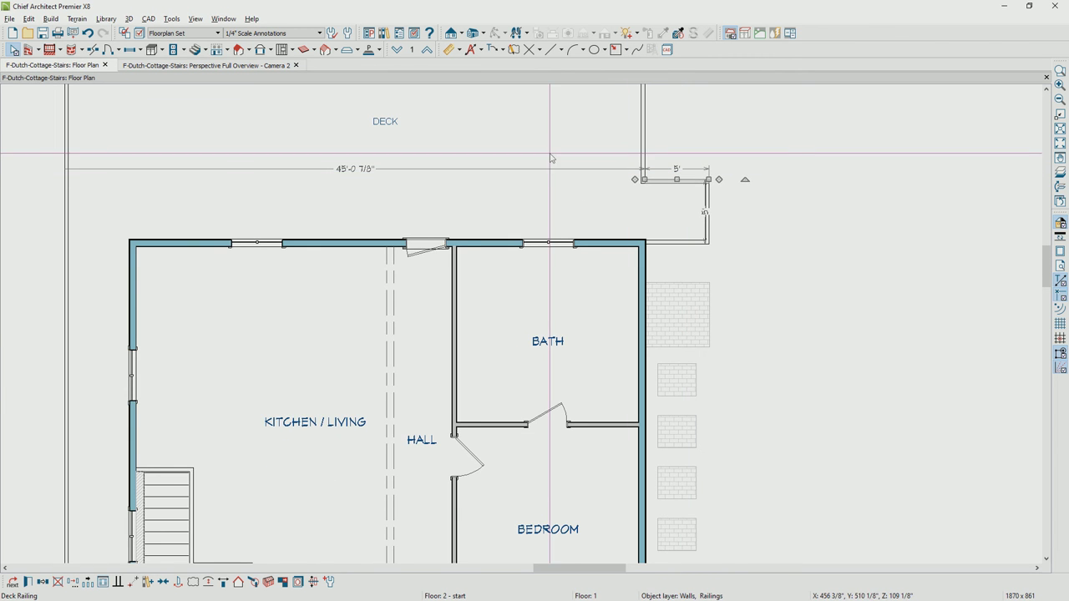
click(556, 148)
double_click(556, 148)
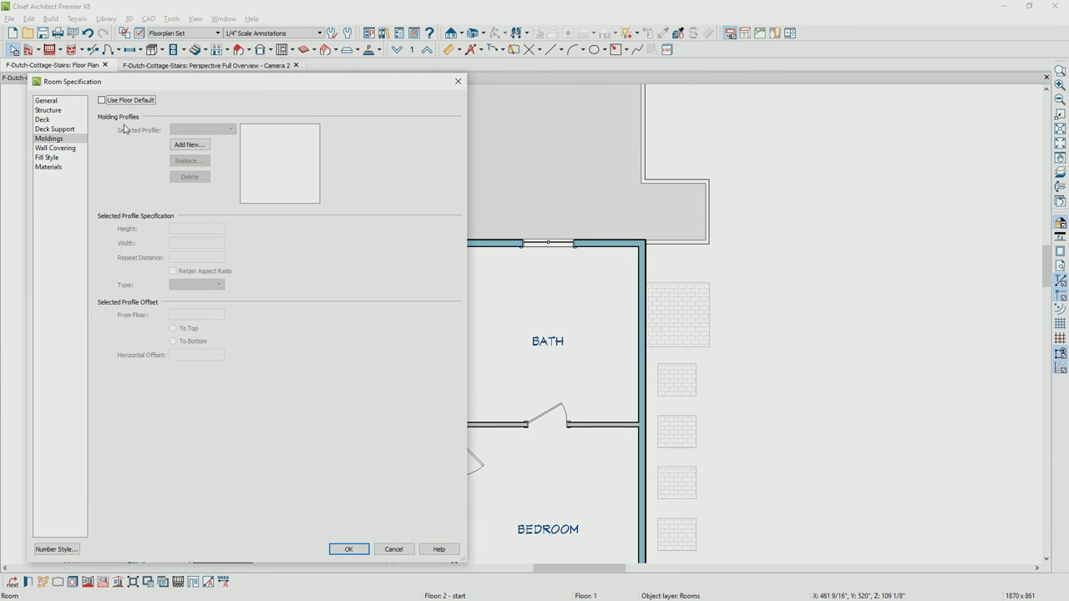
click(44, 119)
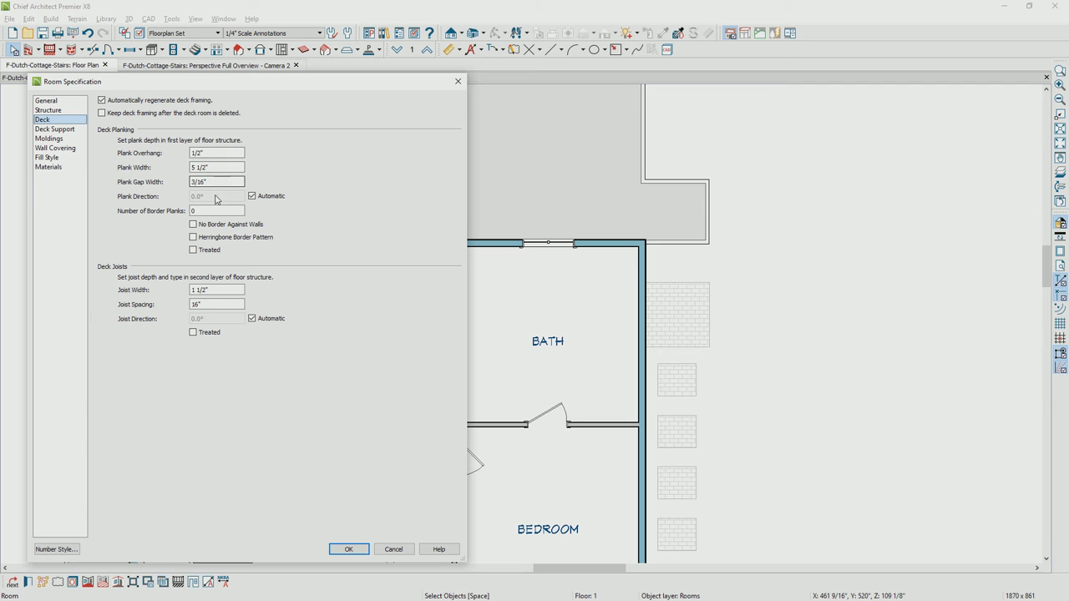
click(394, 549)
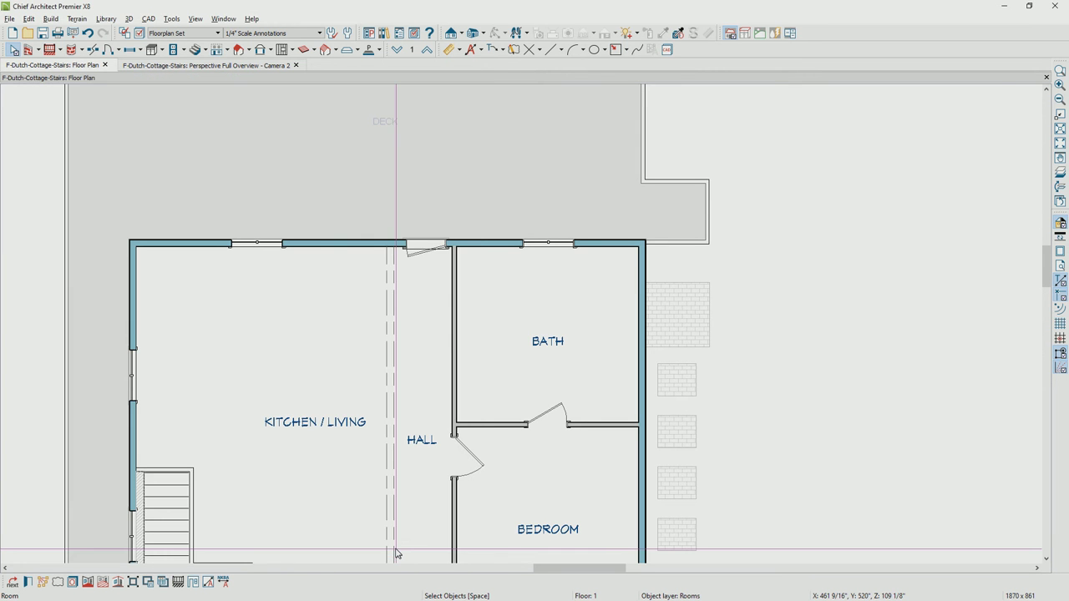
Step: In the perspective view, make the short deck railing at the front concrete walkway invisible
key(ctrl+Tab)
drag(315, 430, 355, 504)
scroll(544, 406, down, 4)
scroll(565, 359, up, 5)
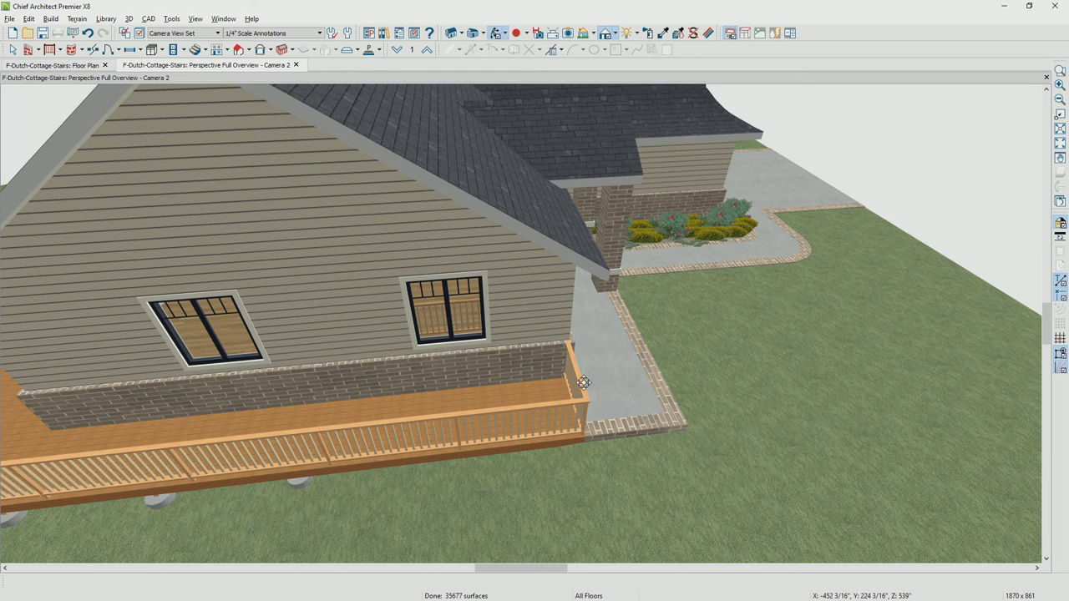
click(584, 384)
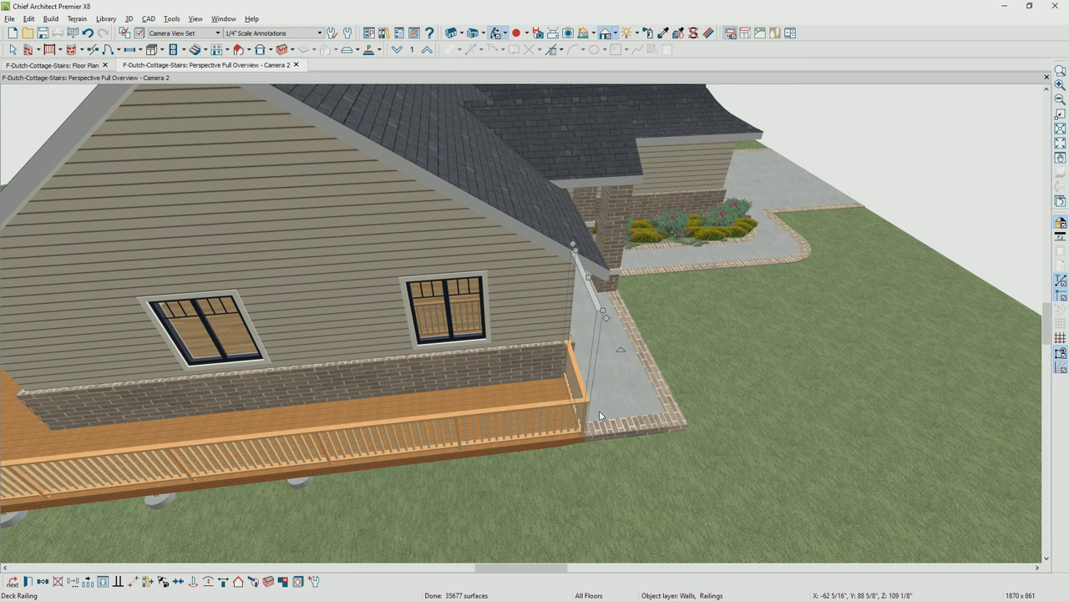
double_click(598, 415)
click(526, 150)
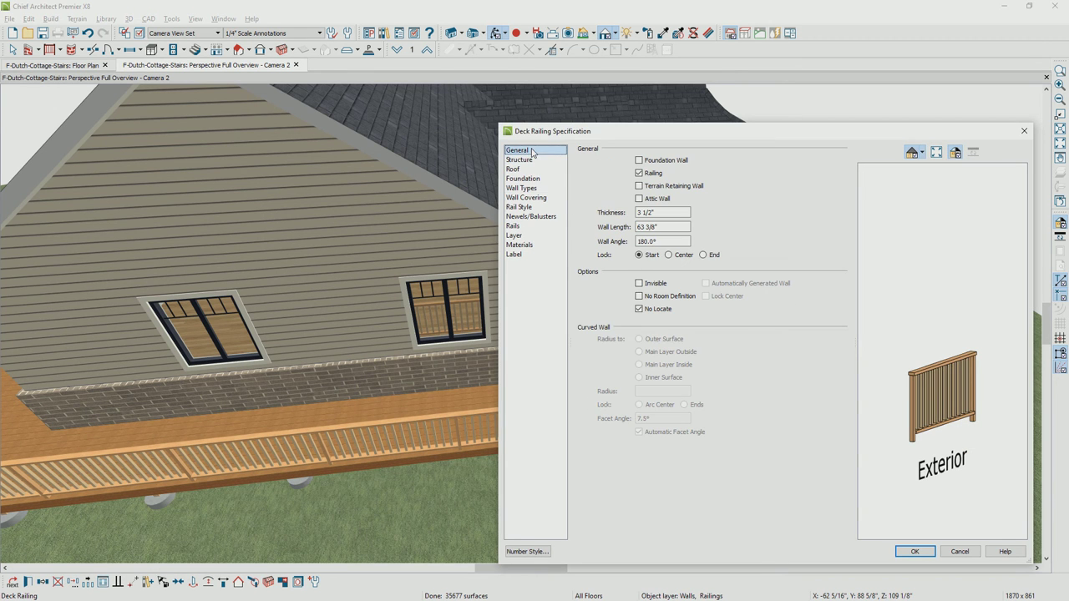
click(656, 284)
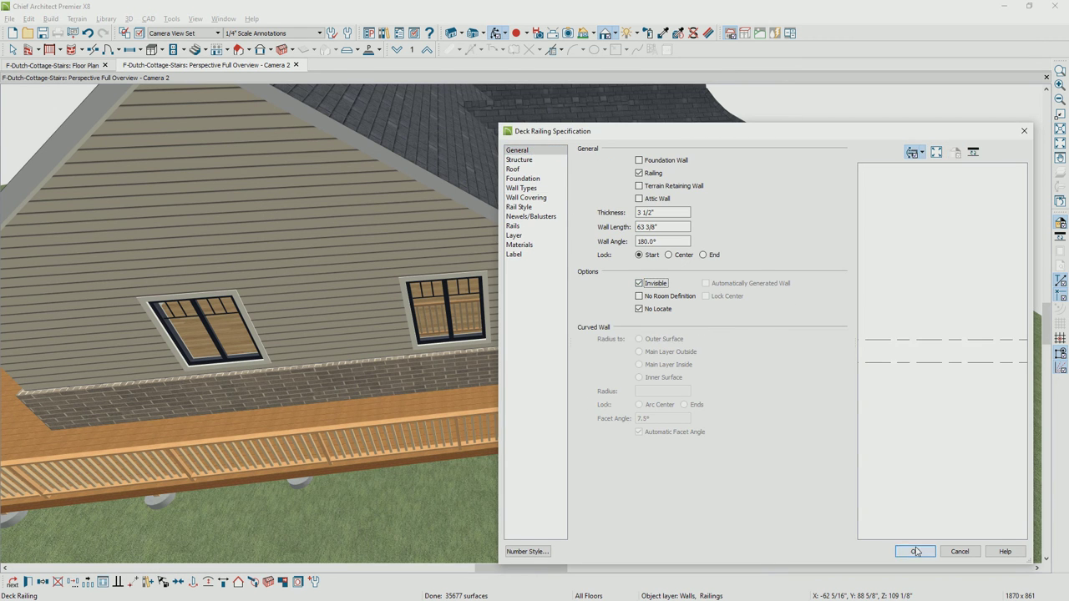
click(901, 550)
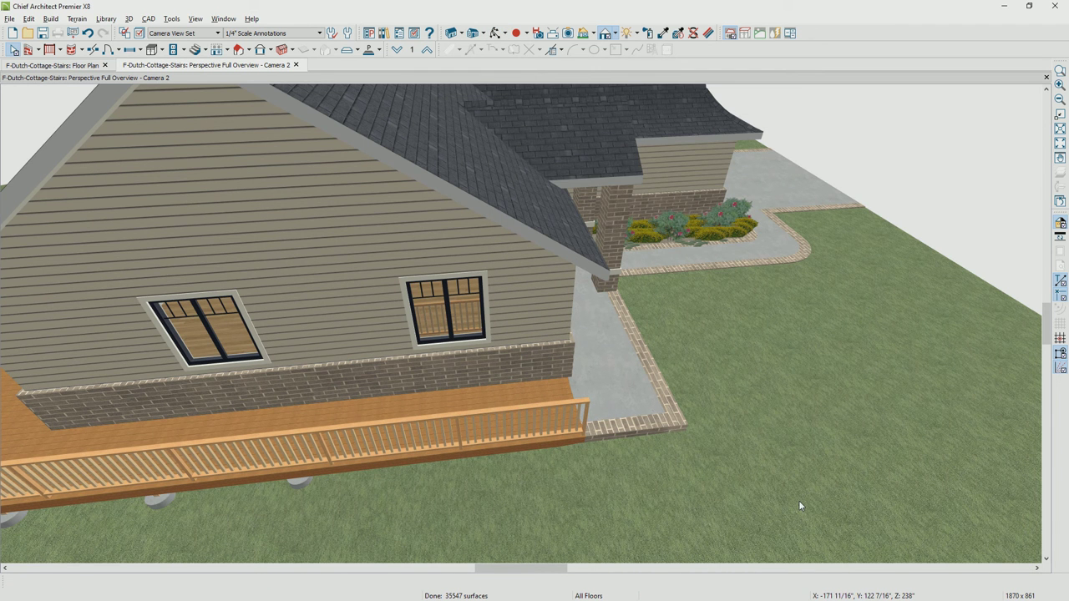
Step: Select the six remaining deck railings together in the floor plan and set their rail style to Panels
scroll(799, 505, down, 3)
middle_drag(520, 450, 611, 451)
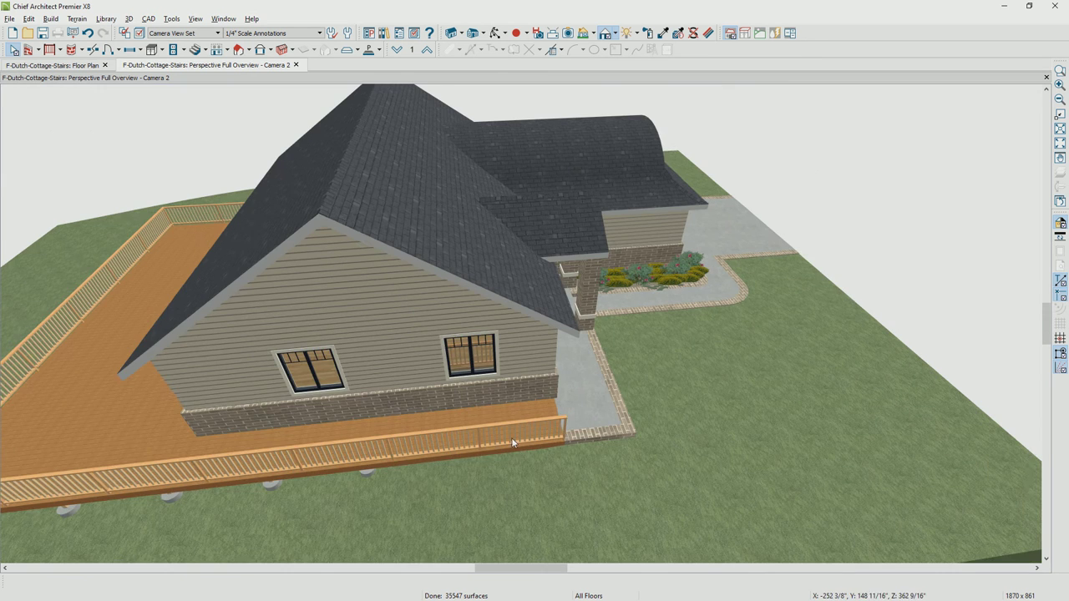
key(space)
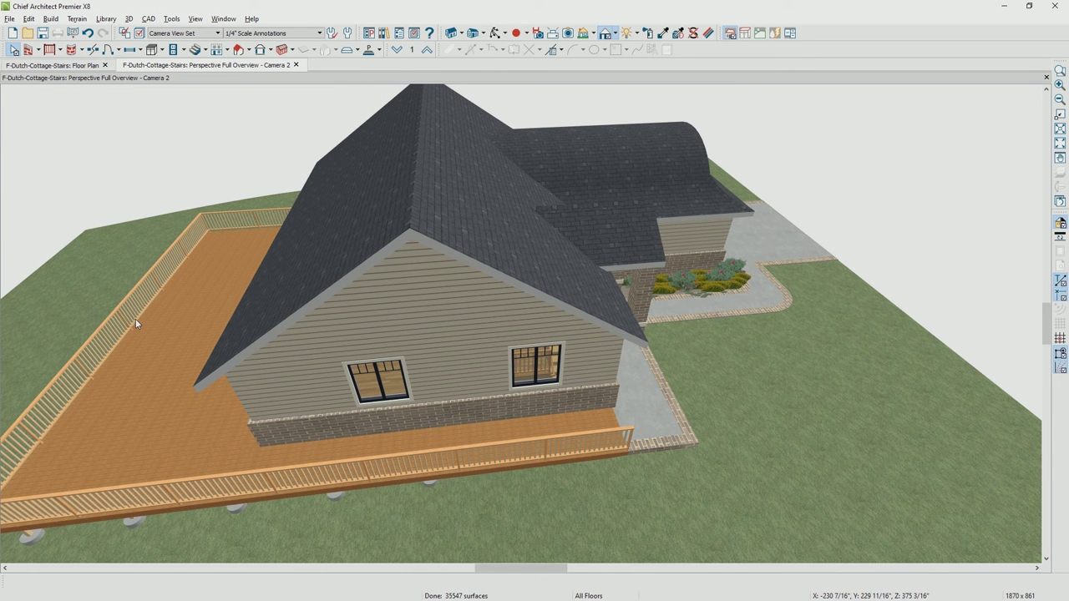
click(54, 67)
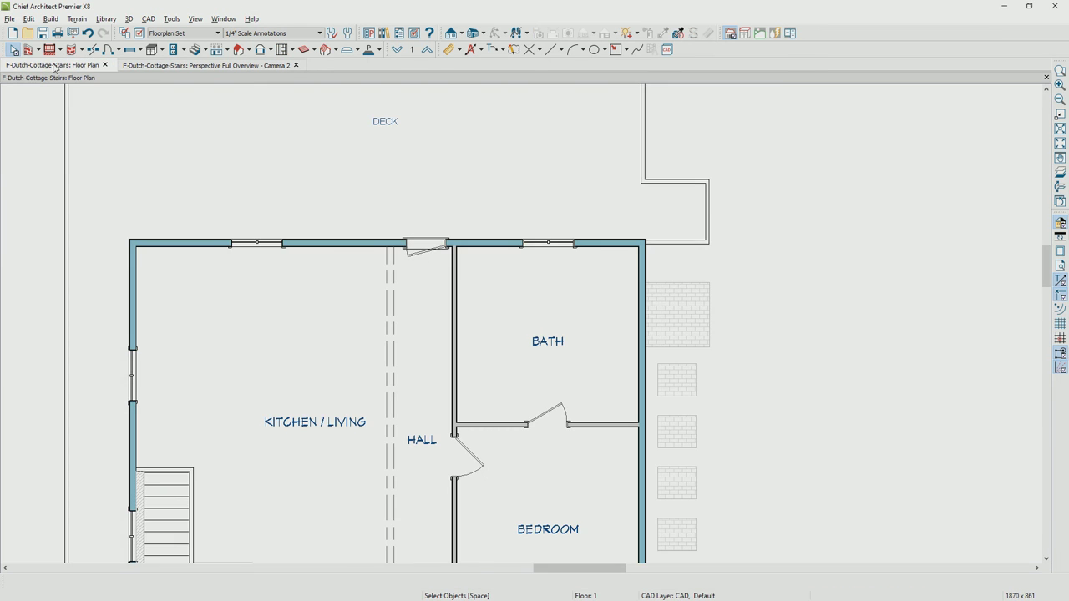
scroll(267, 293, down, 3)
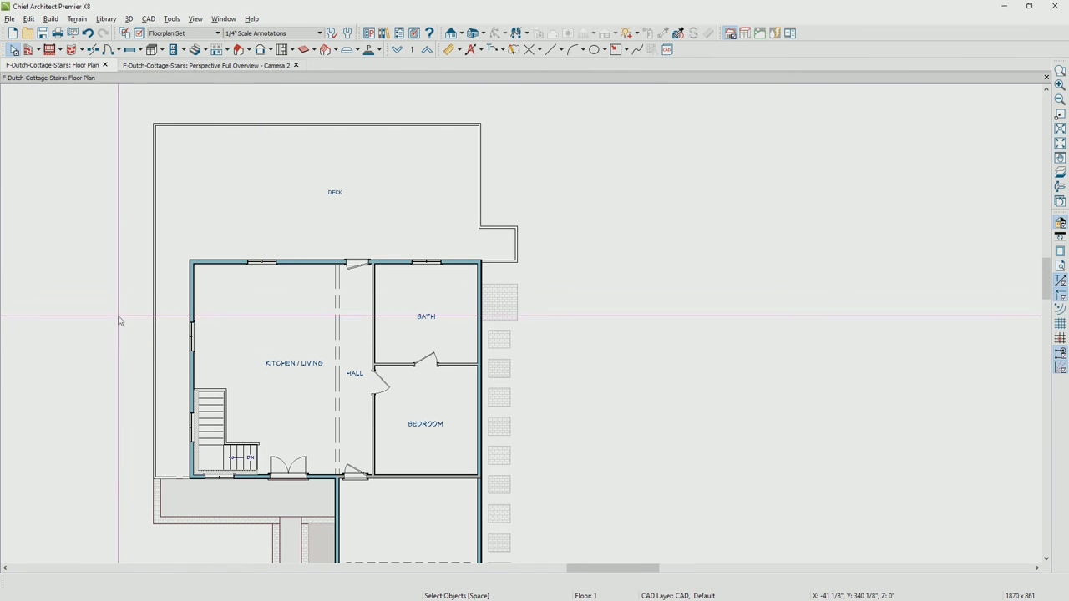
click(155, 304)
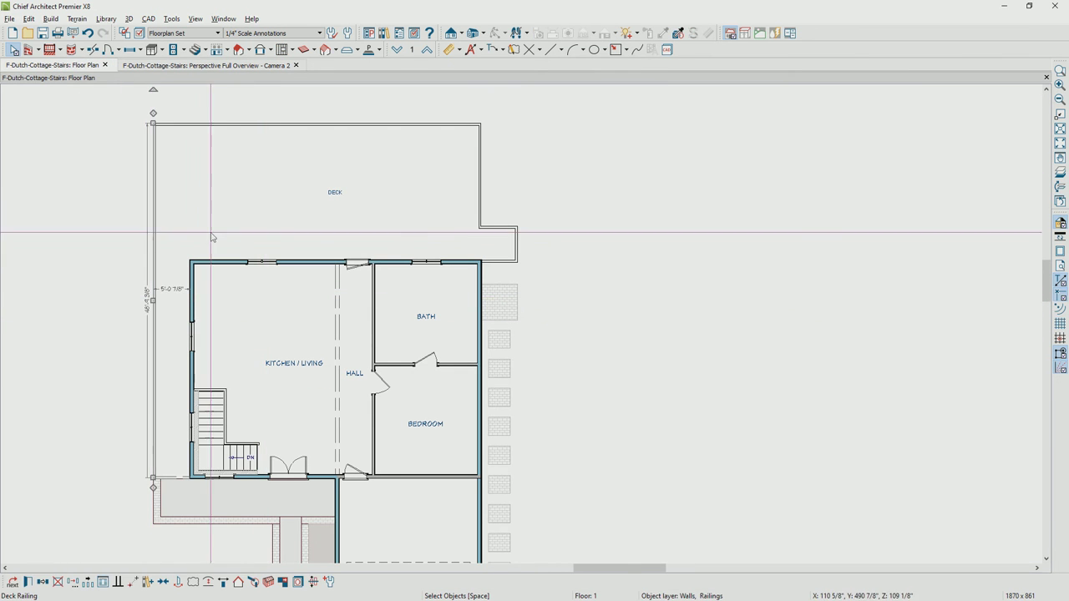
click(314, 125)
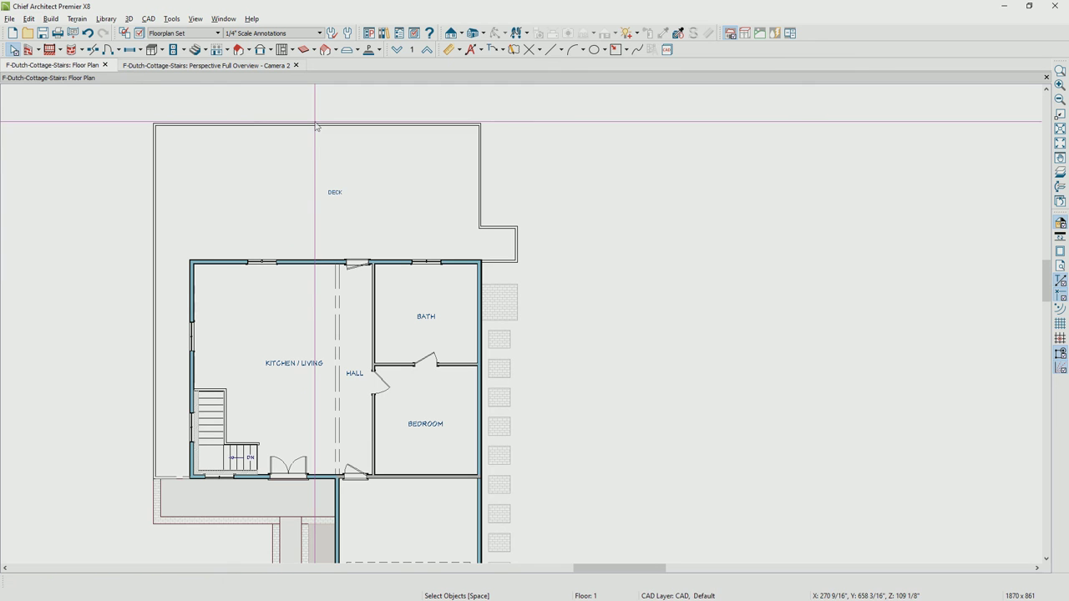
shift+click(511, 241)
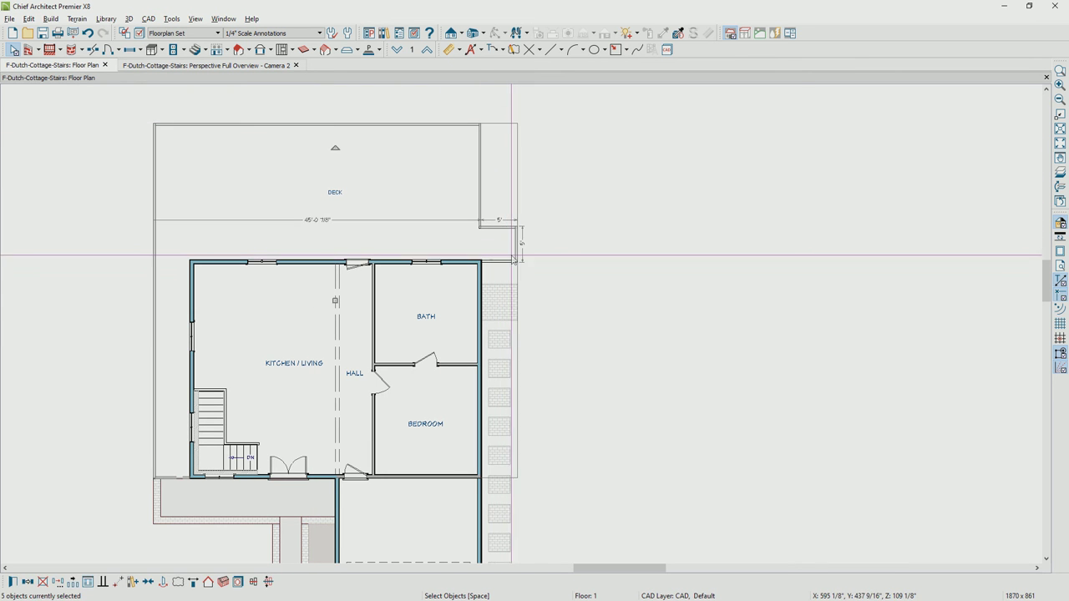
shift+click(504, 265)
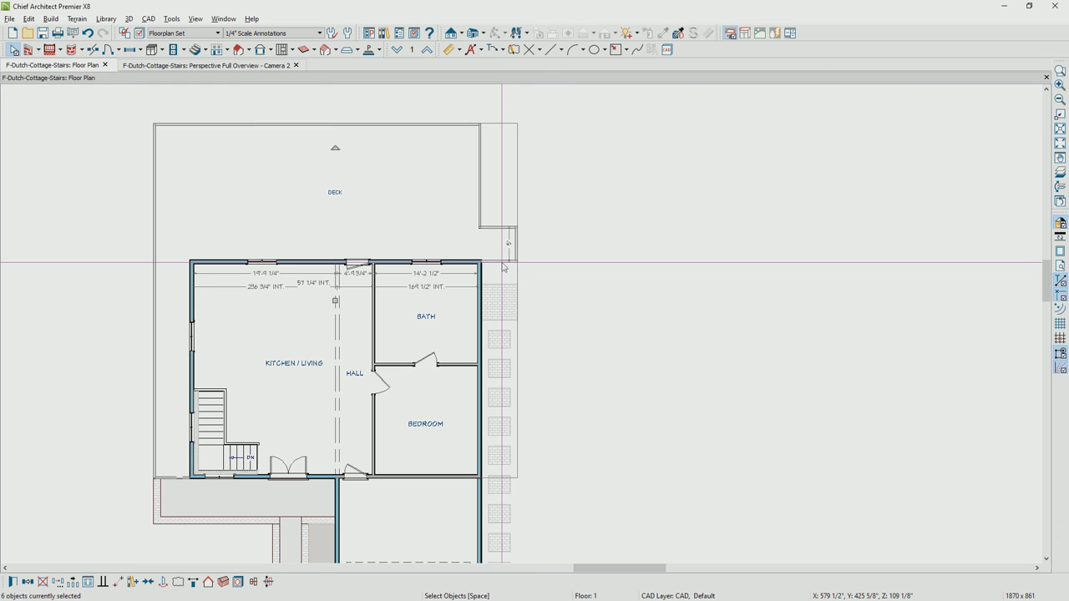
double_click(504, 266)
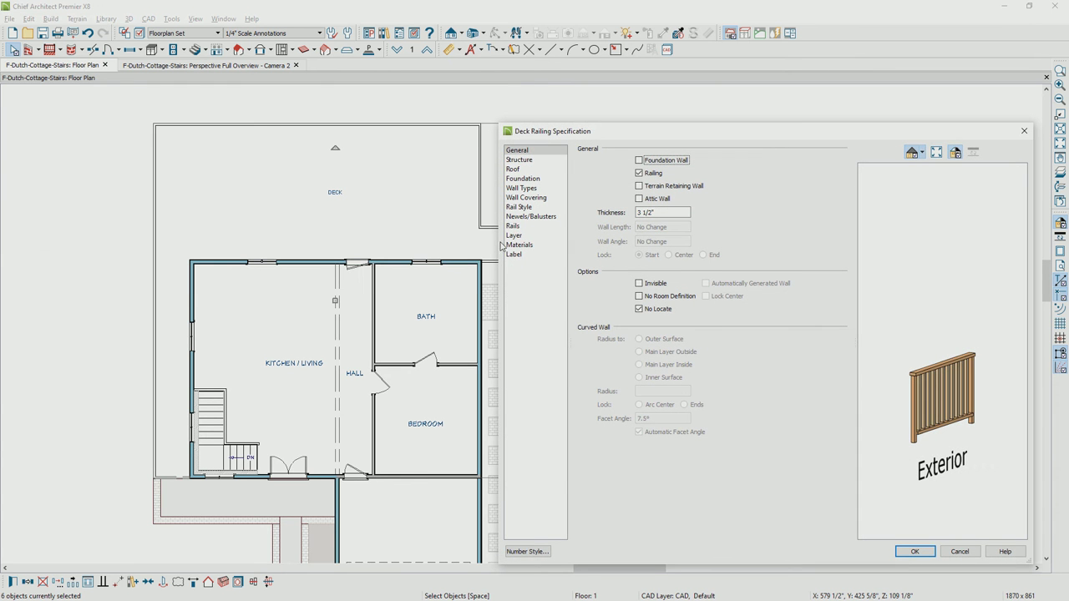
click(532, 209)
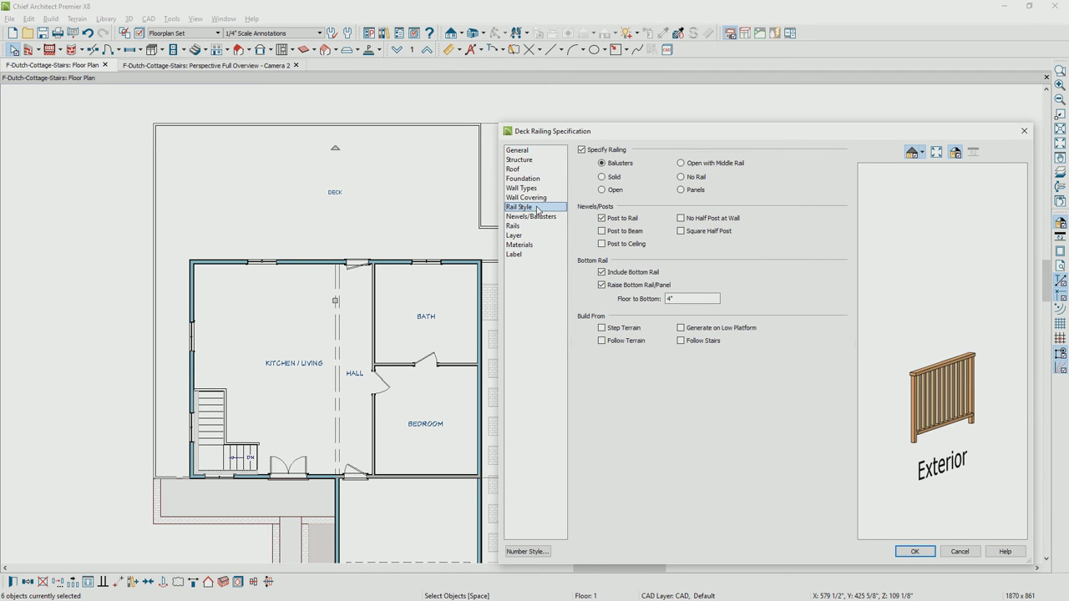
click(688, 191)
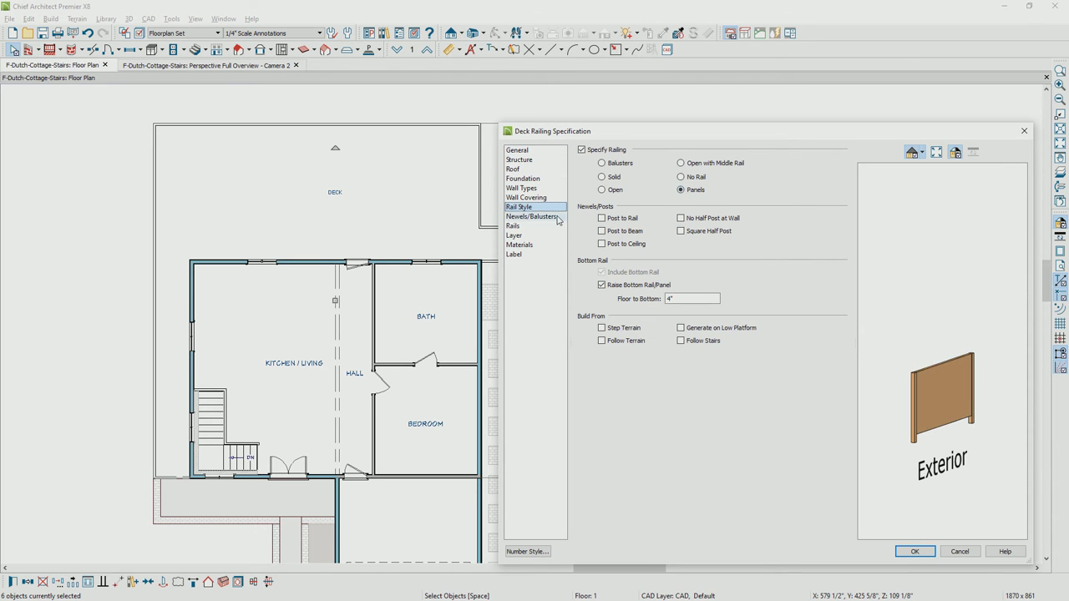
Step: Assign the Cable panel from the core catalog's Fences and Railings library as the selected deck railings' panel type
click(531, 217)
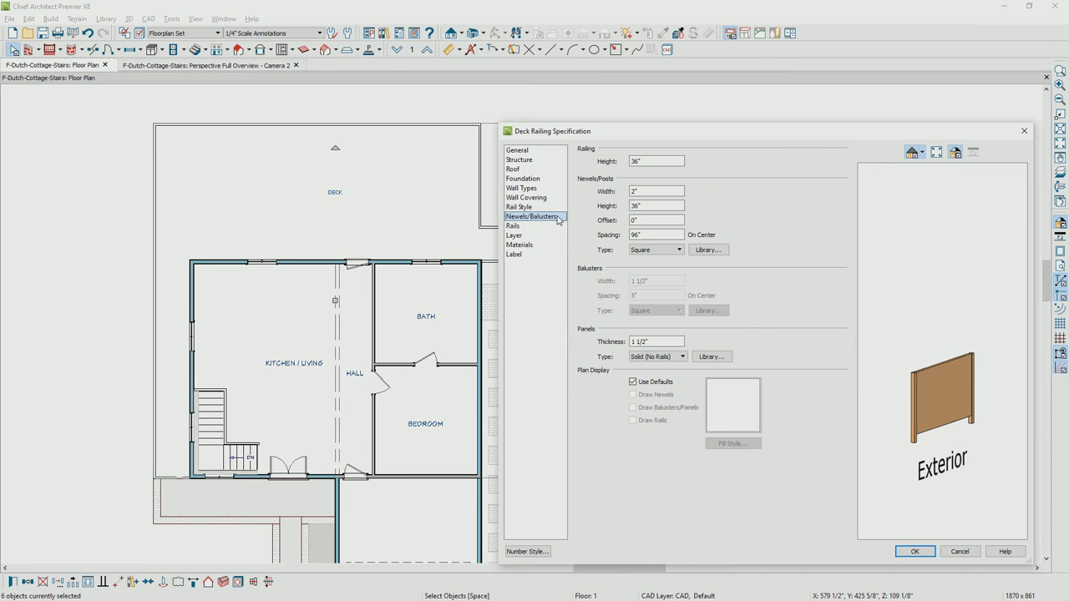
click(710, 358)
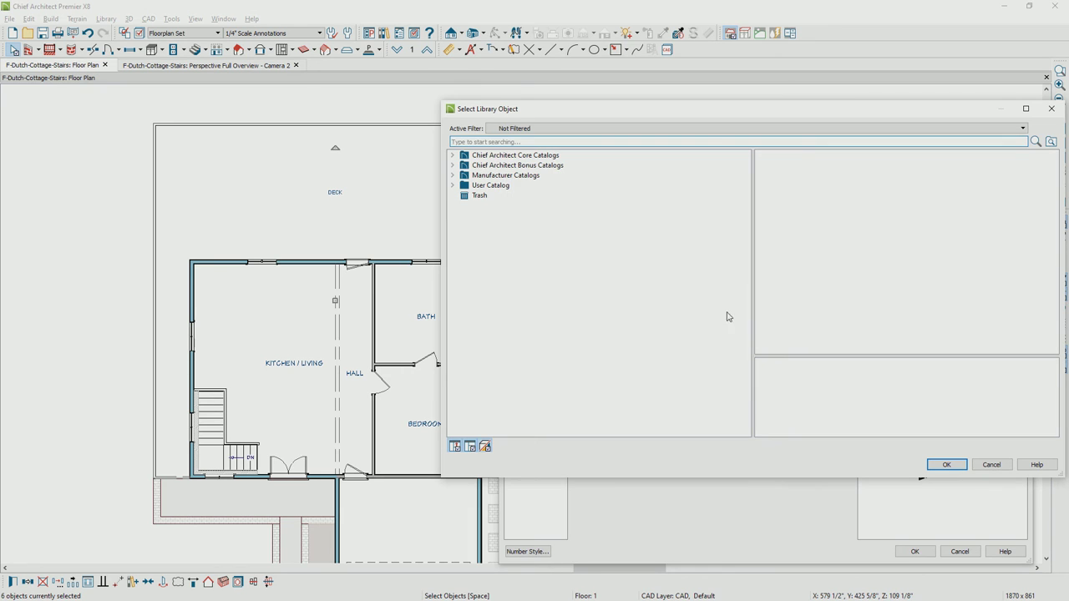
click(452, 155)
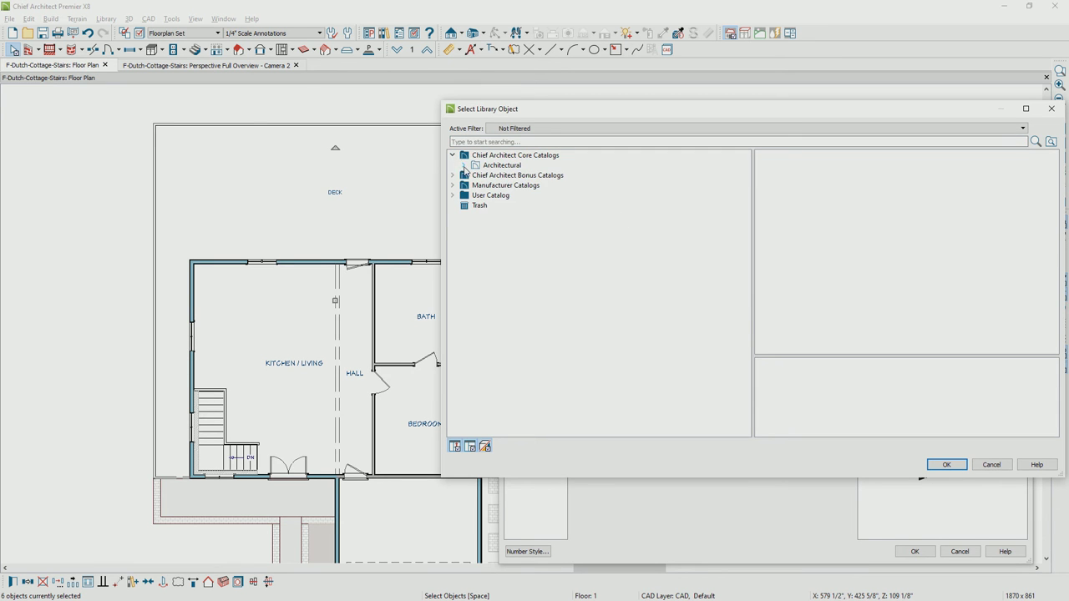
click(464, 165)
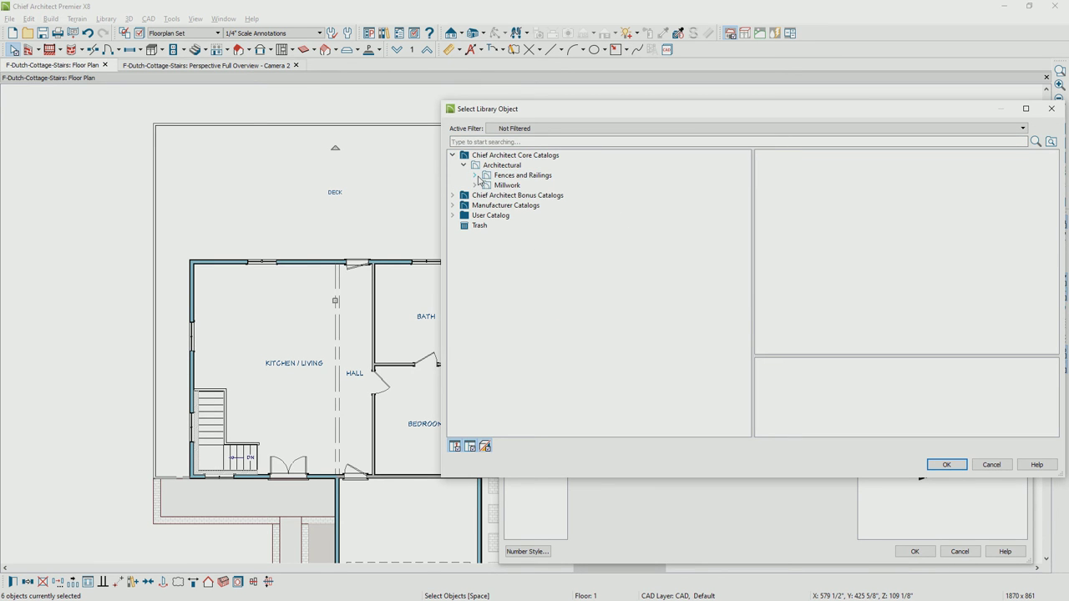
click(476, 176)
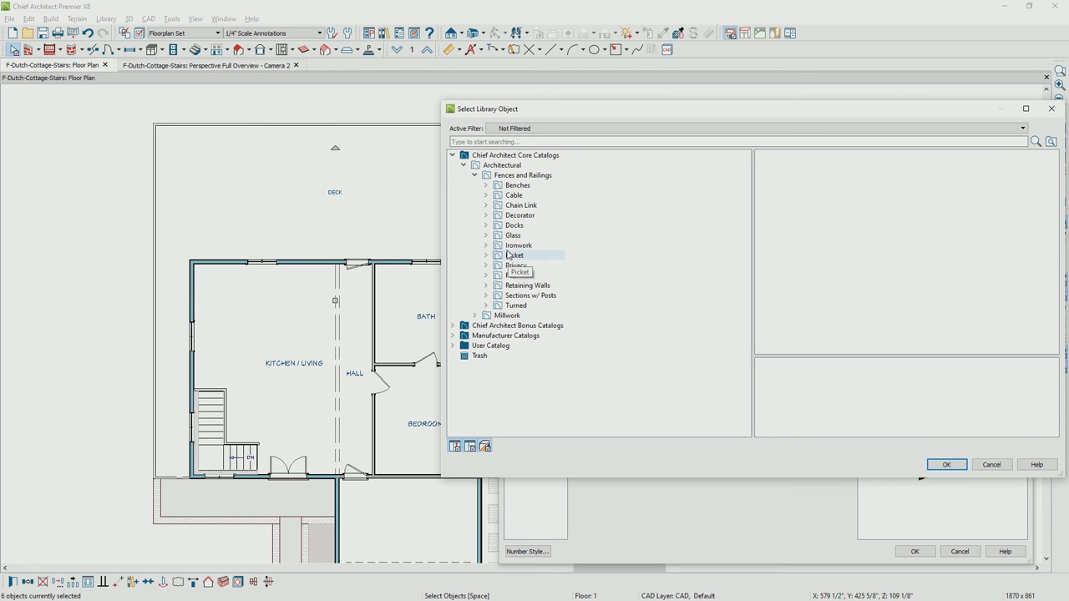
click(487, 196)
click(525, 204)
click(946, 465)
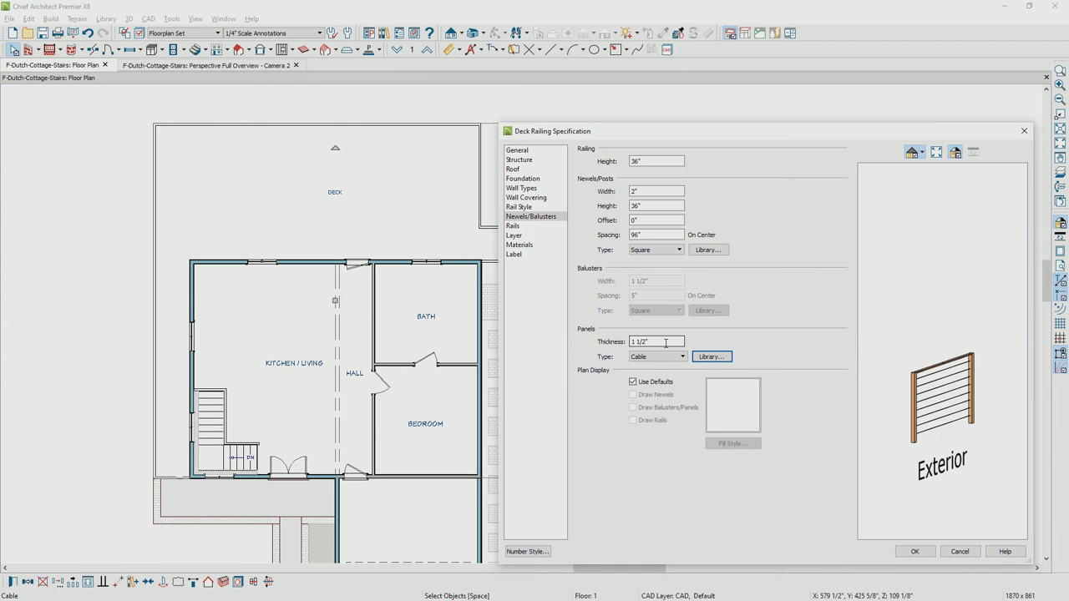
Step: Set the railing panel thickness to 2" and apply the railing settings to the selected deck railings
drag(665, 342, 605, 346)
text(2)
key(Tab)
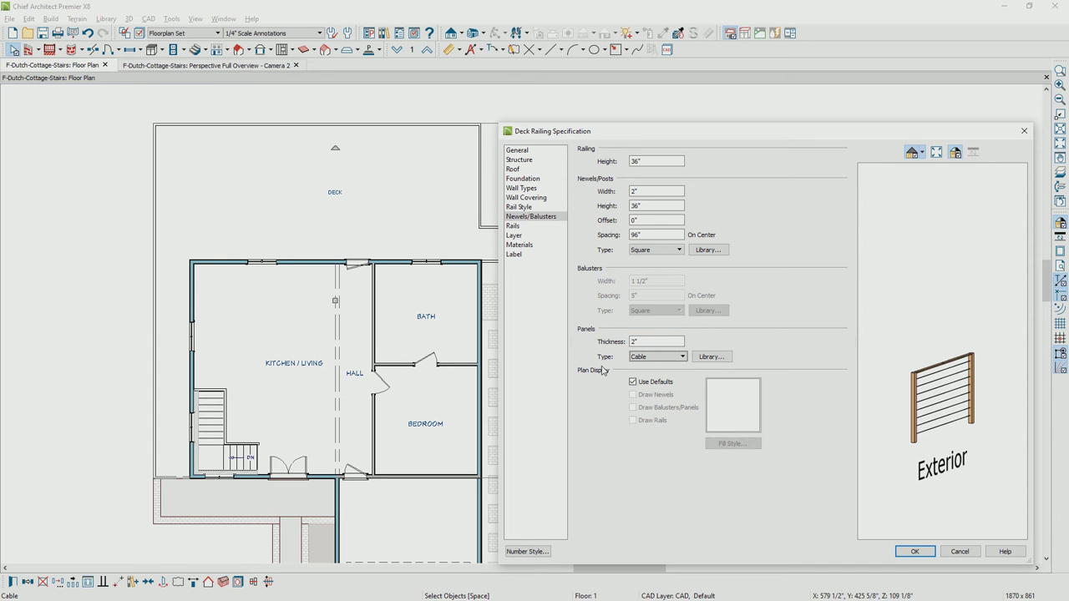
click(543, 209)
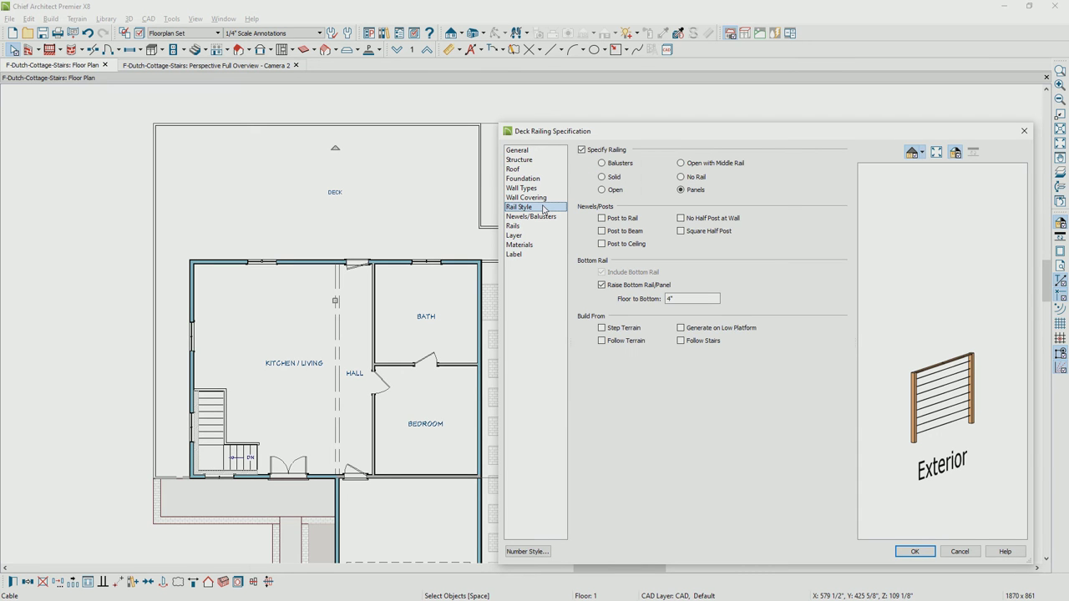
click(914, 551)
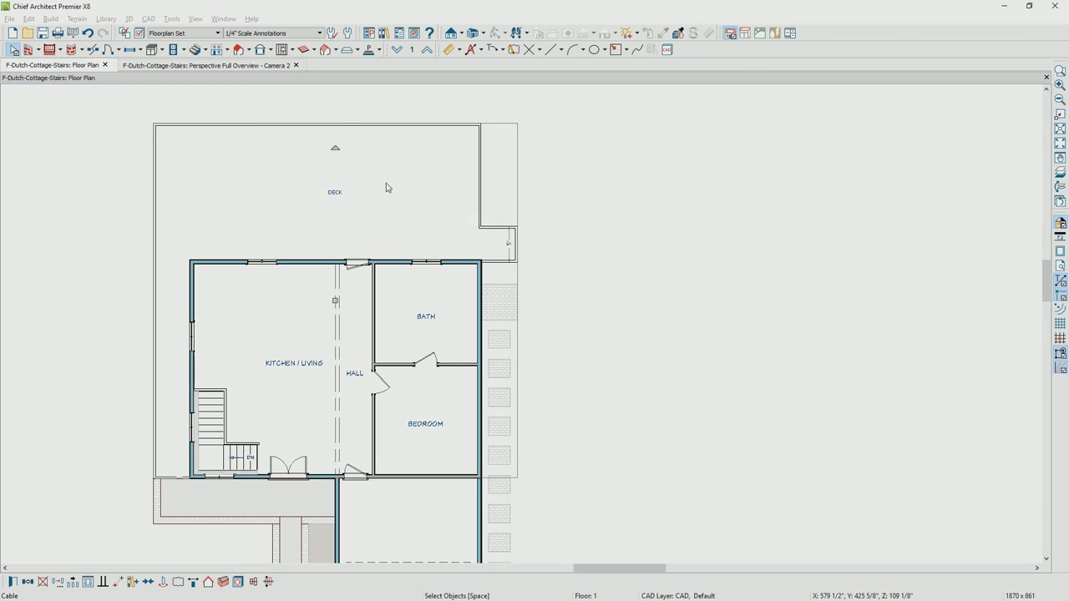
Step: Bring the deck jog into view in the perspective camera and tile that view vertically beside the floor plan
click(215, 65)
drag(155, 365, 365, 347)
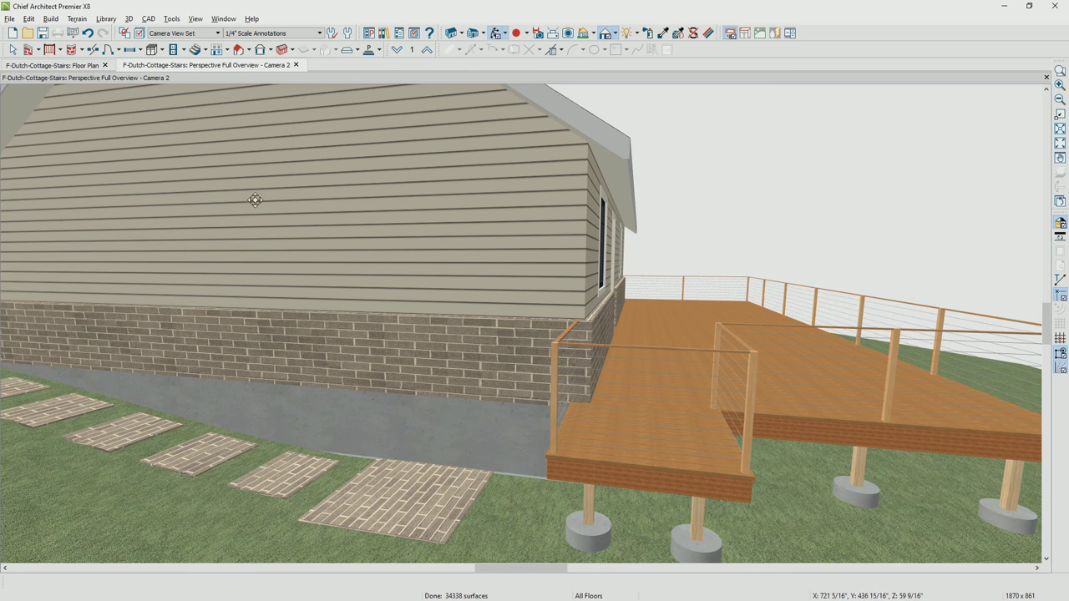
key(alt+w)
key(v)
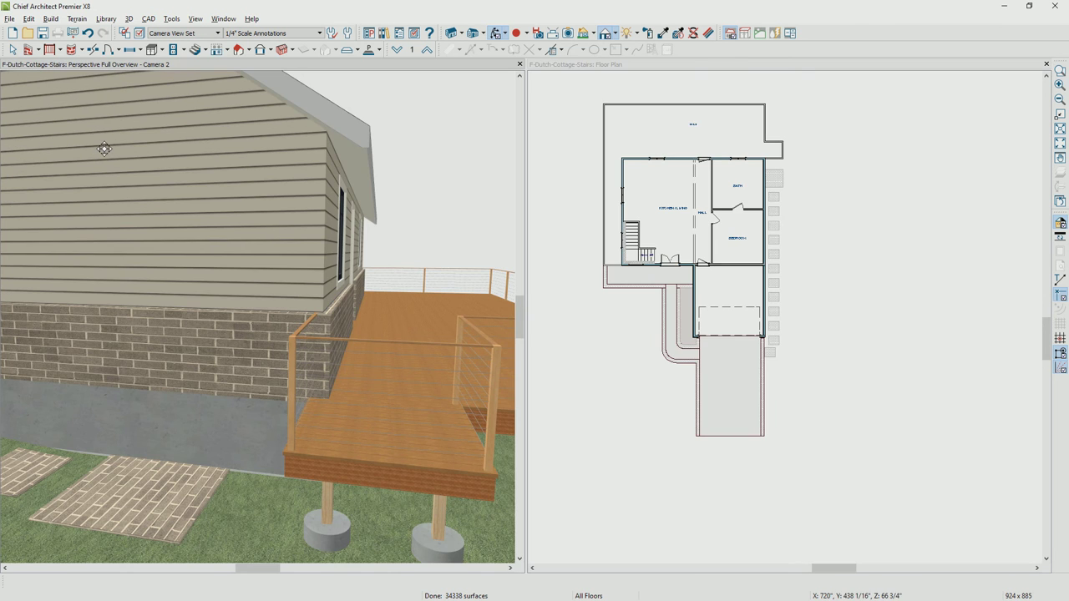
Step: Draw straight stairs from the deck jog down to the large brick paver and move them against the house wall
scroll(740, 249, up, 5)
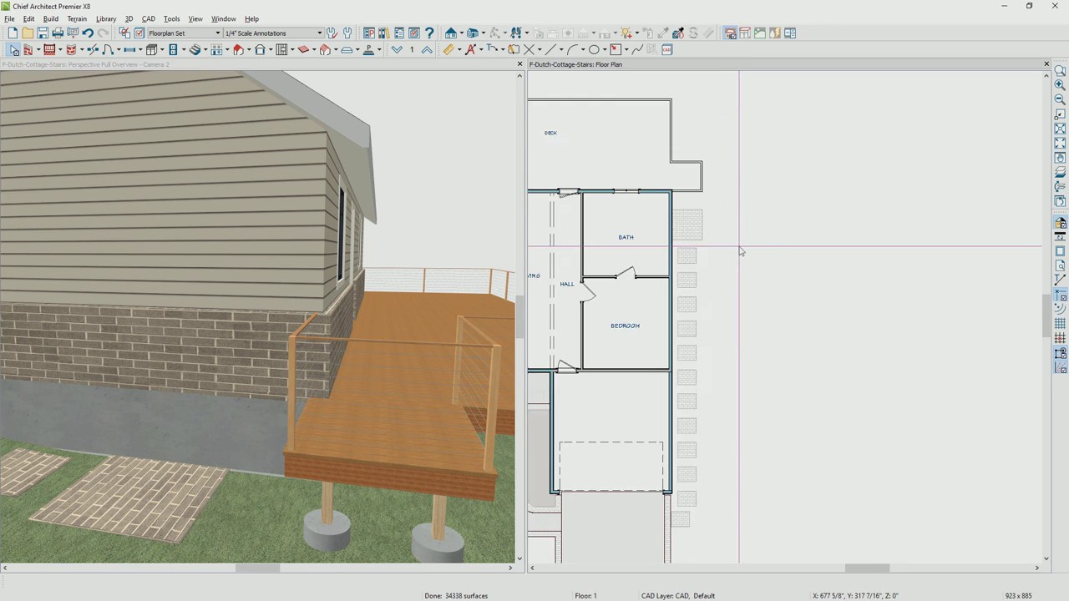
click(196, 49)
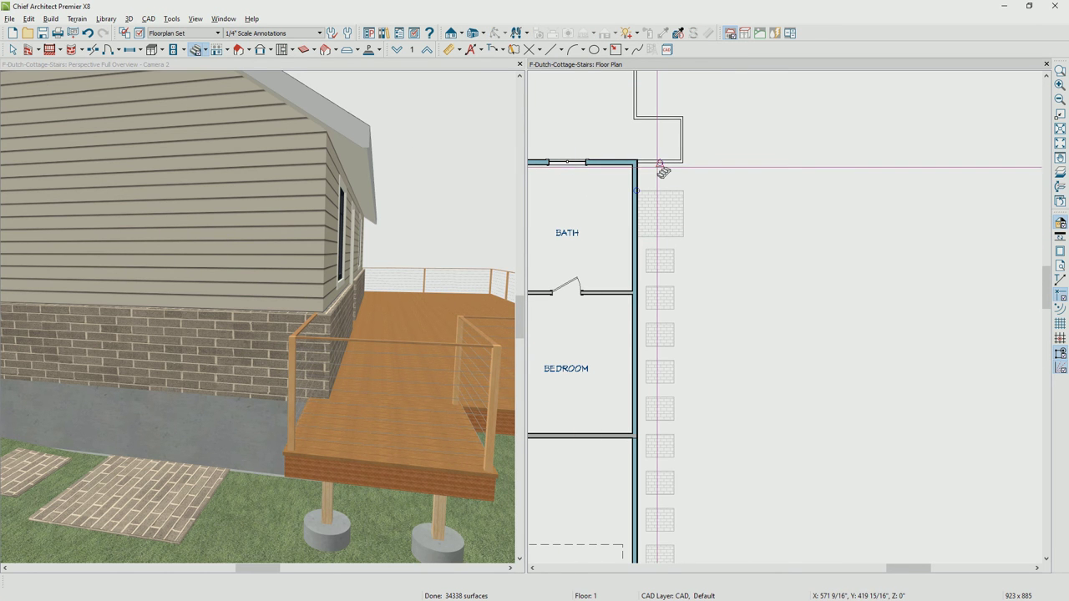
drag(662, 166, 666, 209)
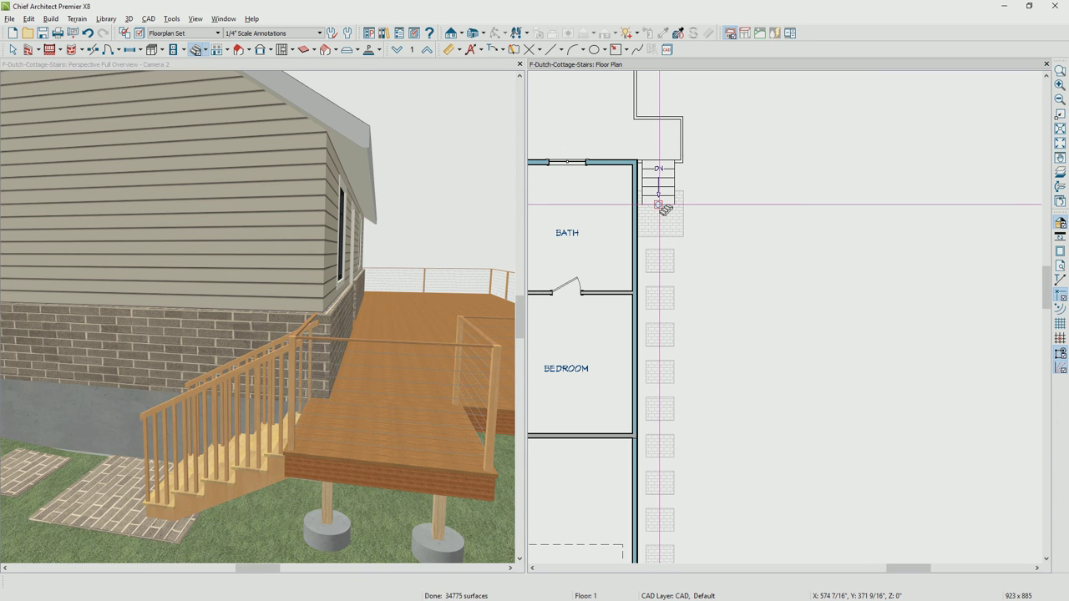
click(661, 192)
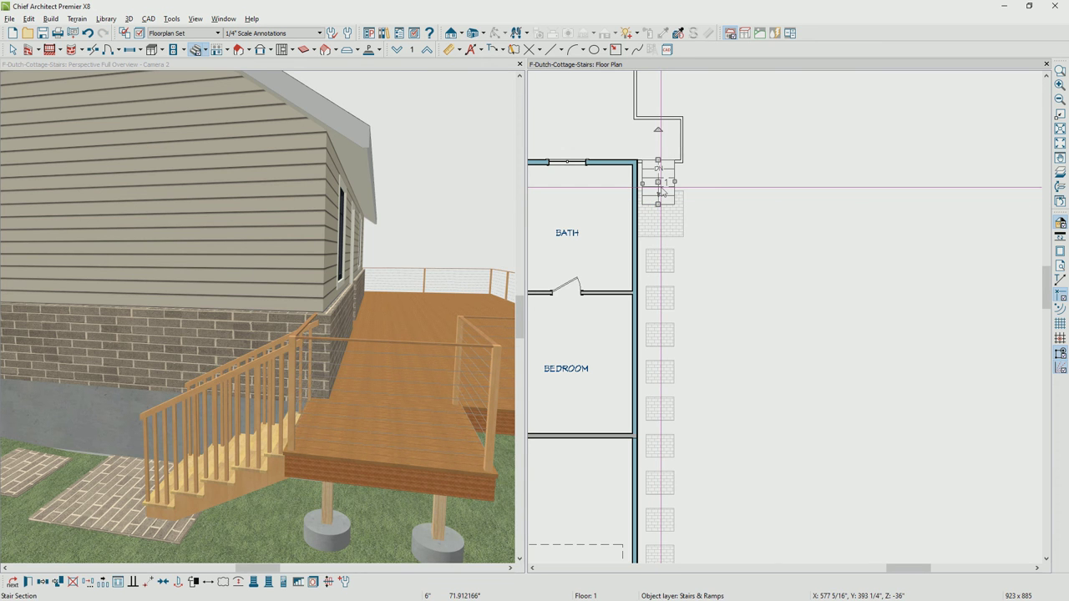
drag(660, 182, 651, 182)
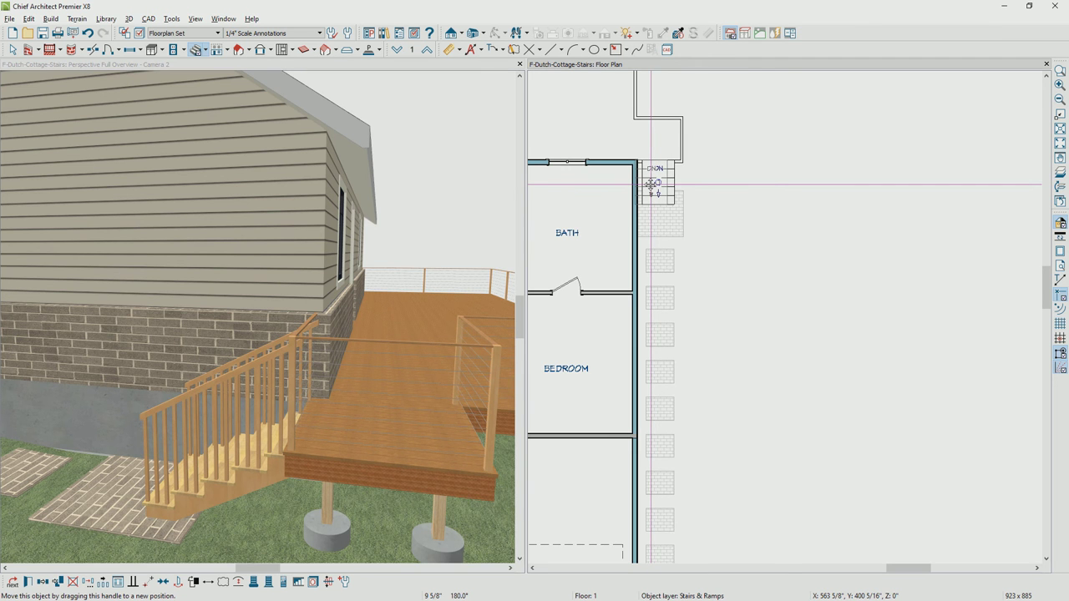
drag(650, 183, 651, 183)
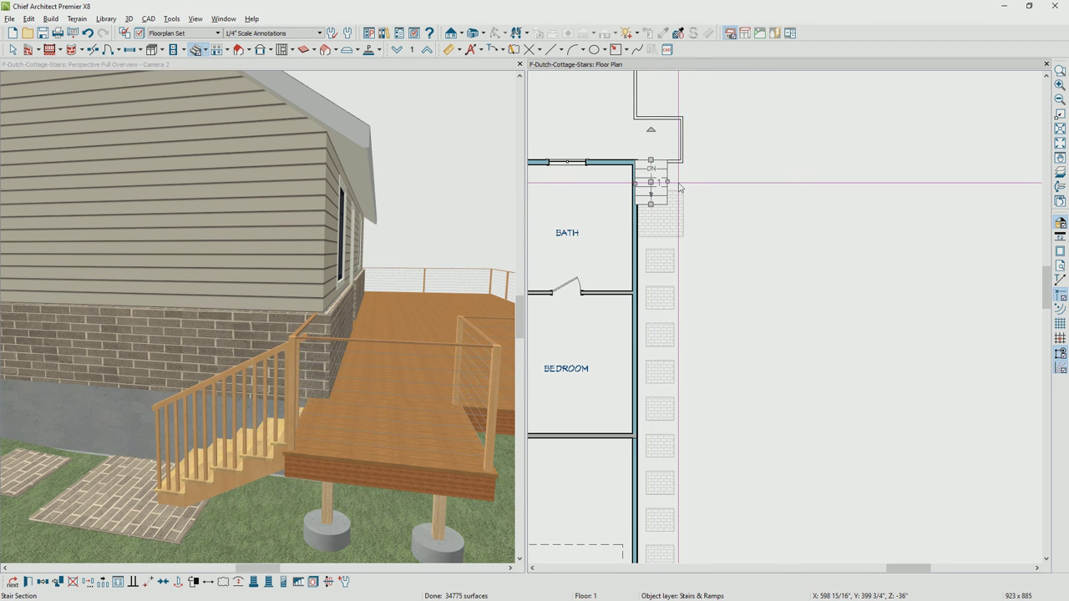
Step: Widen the stairs on their outer side, and extend the railing opening at their top toward the deck's outer corner
scroll(672, 185, up, 3)
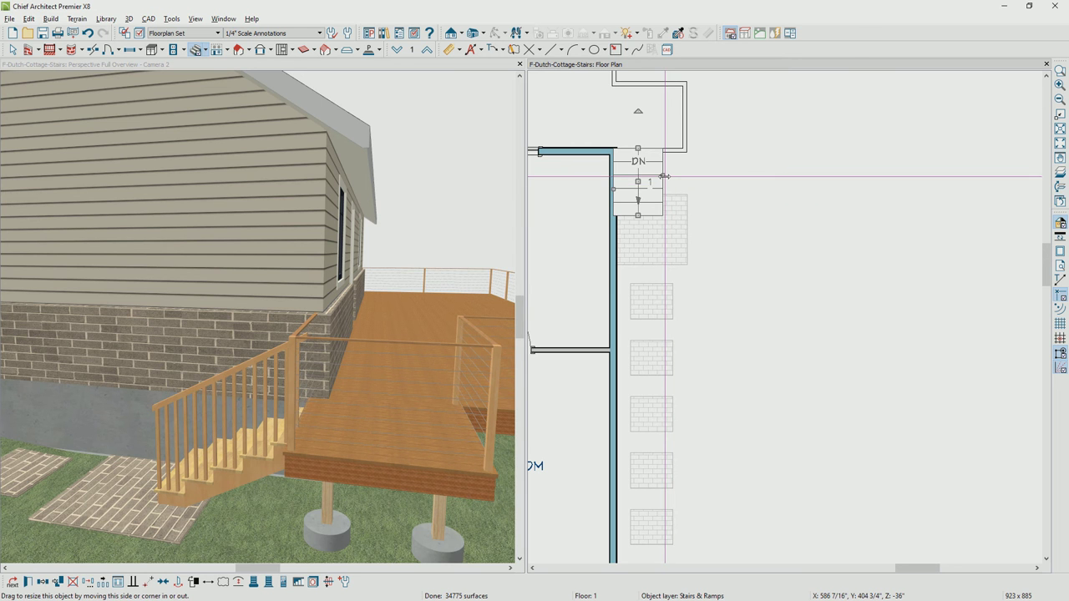
drag(664, 176, 673, 180)
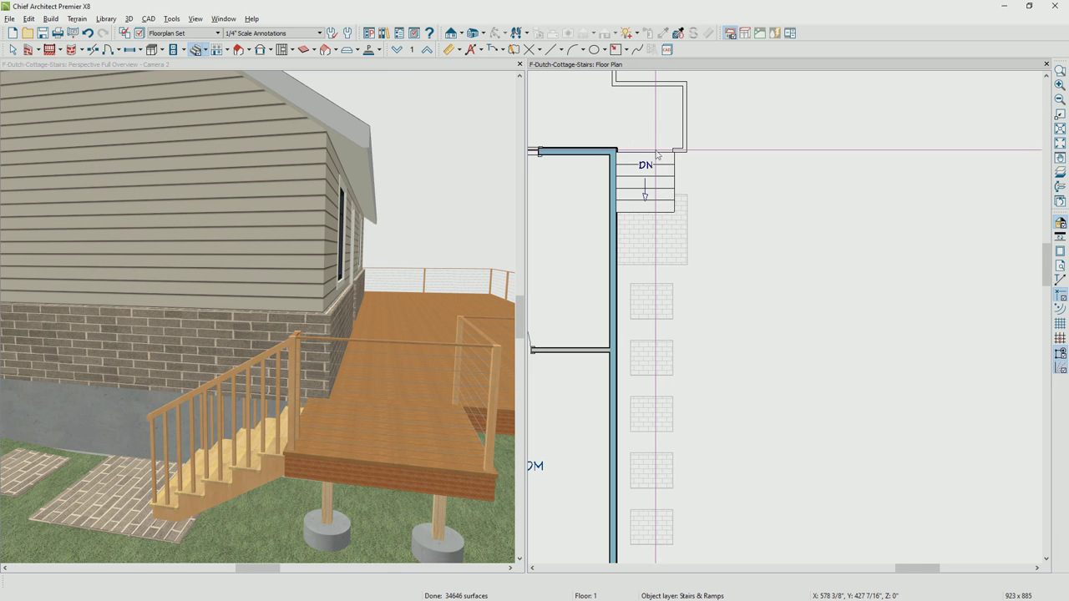
click(656, 152)
scroll(667, 147, up, 3)
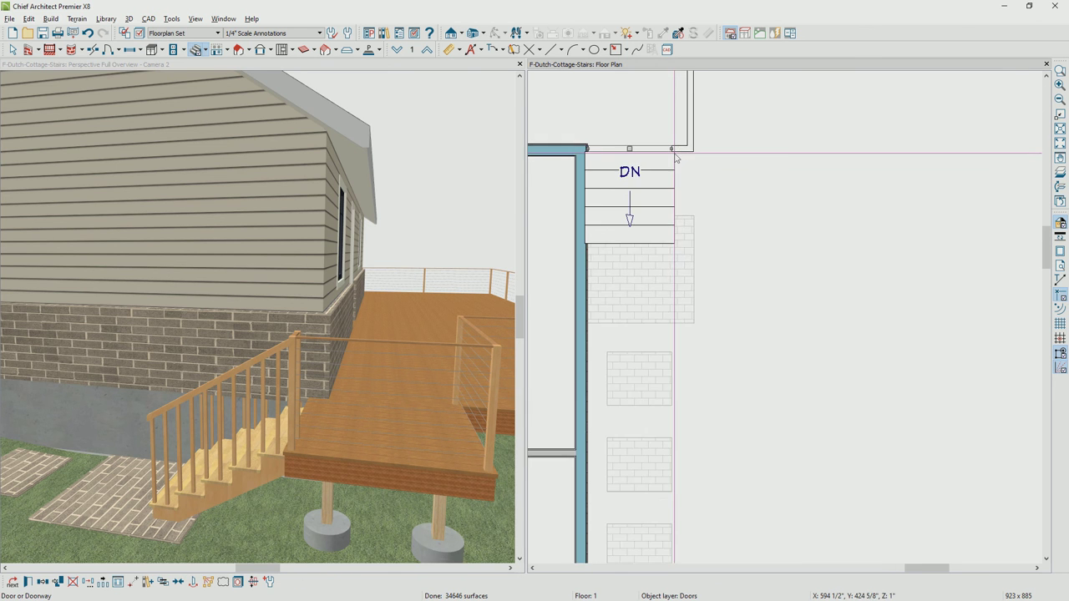
drag(668, 146, 689, 146)
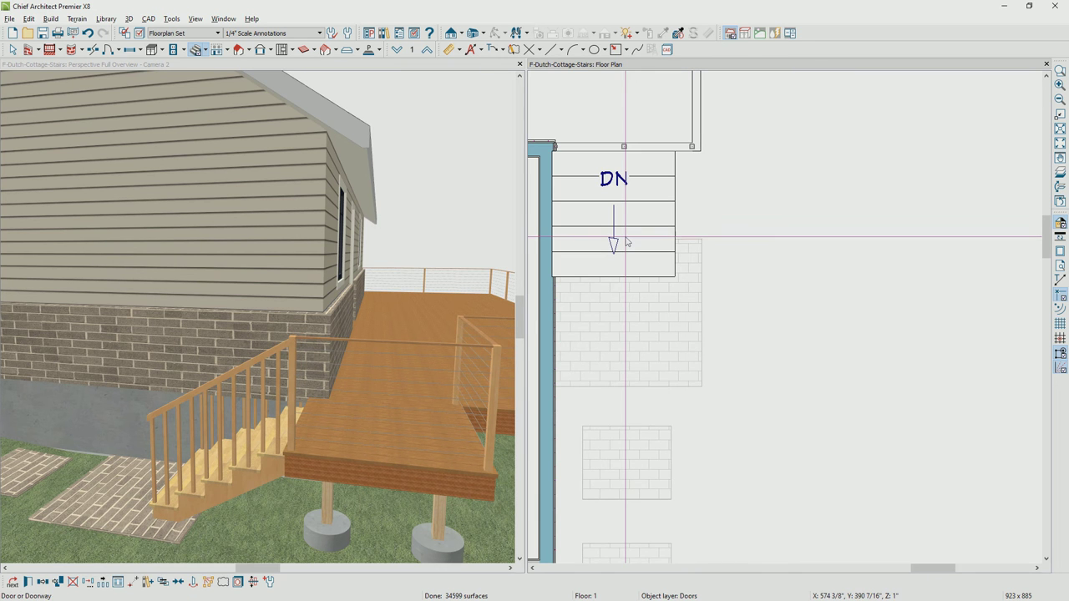
Step: Resize the stairs to about 56" wide, extending the outer edge to the opening and aligning the inner edge with the wall face
click(662, 215)
drag(673, 193, 690, 191)
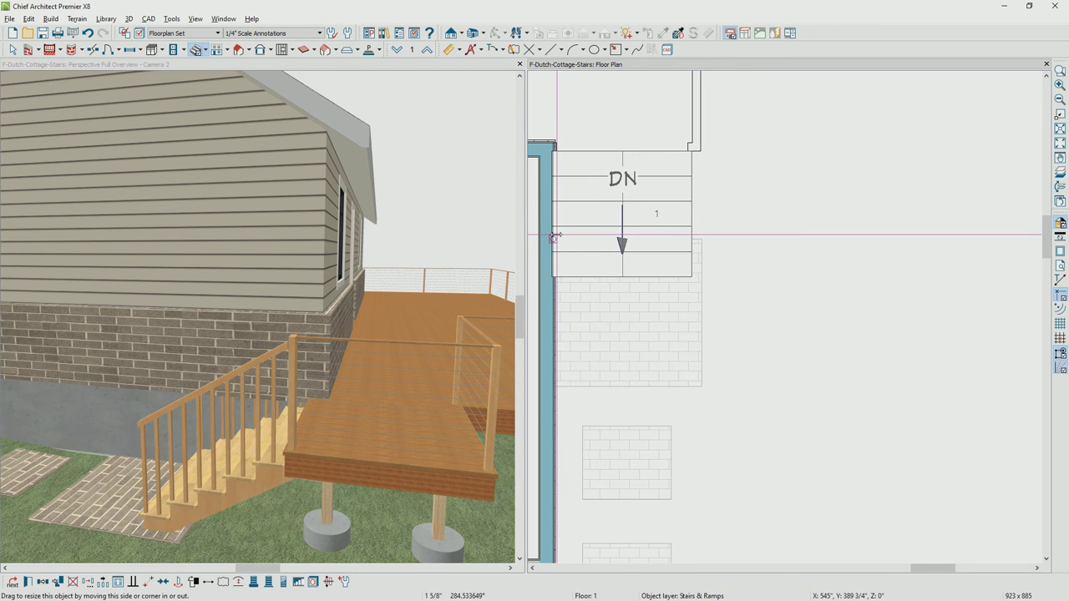
drag(553, 237, 556, 235)
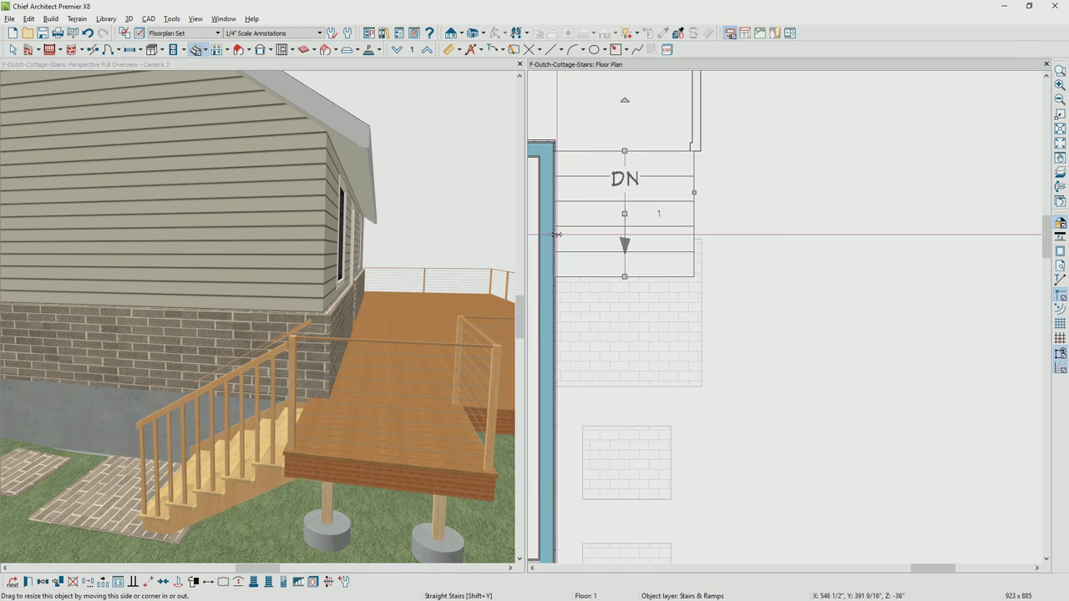
Step: Turn off the stair railings and the railing transitions on both the left and right sides of the deck stairs
double_click(556, 235)
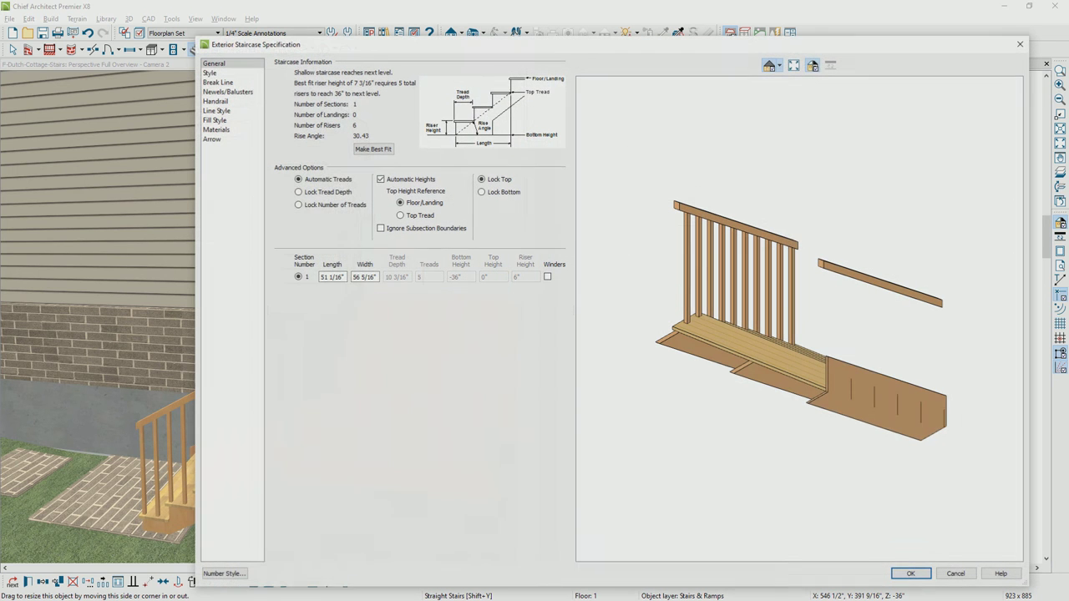
click(227, 91)
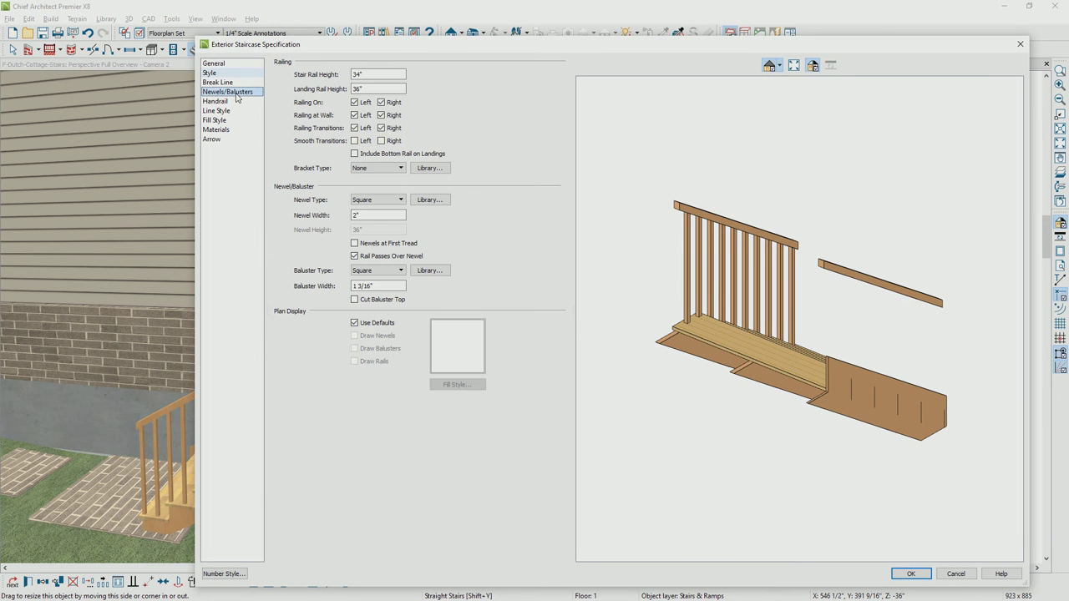
click(354, 102)
click(387, 104)
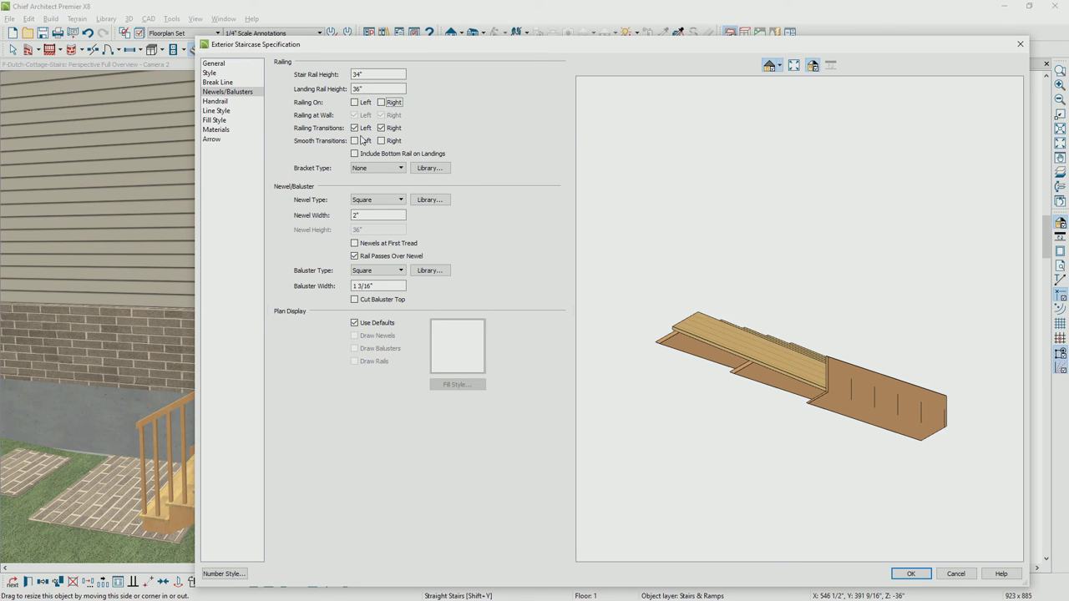
click(354, 129)
click(381, 127)
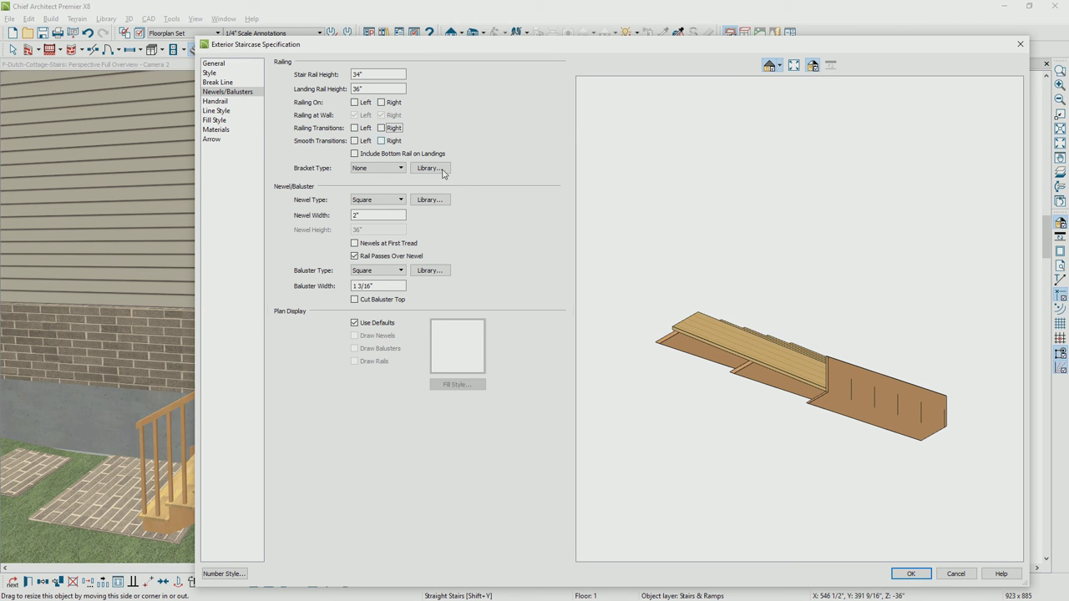
click(911, 574)
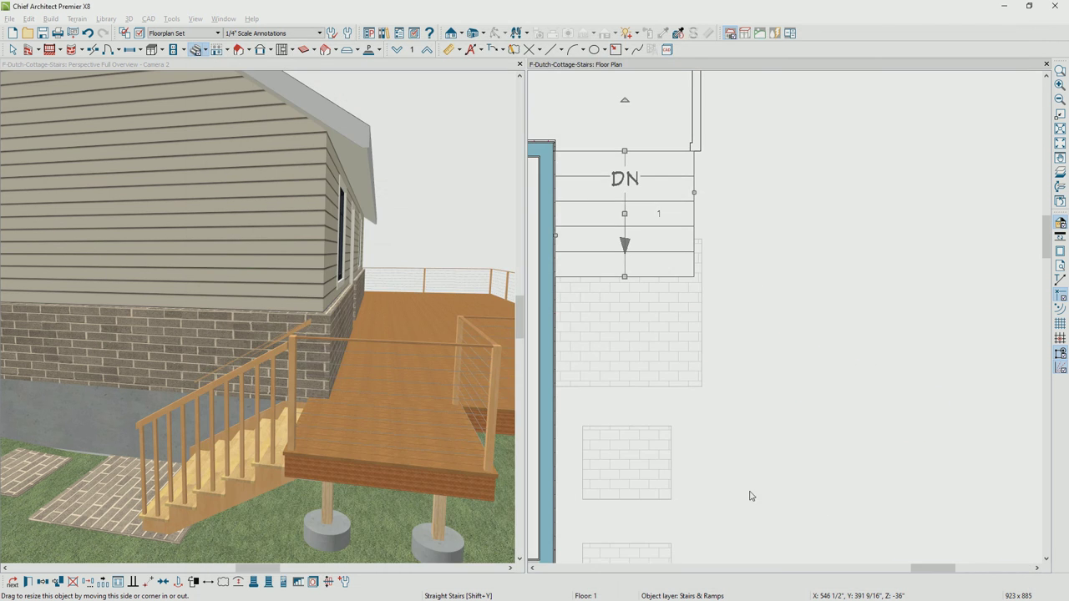
key(Escape)
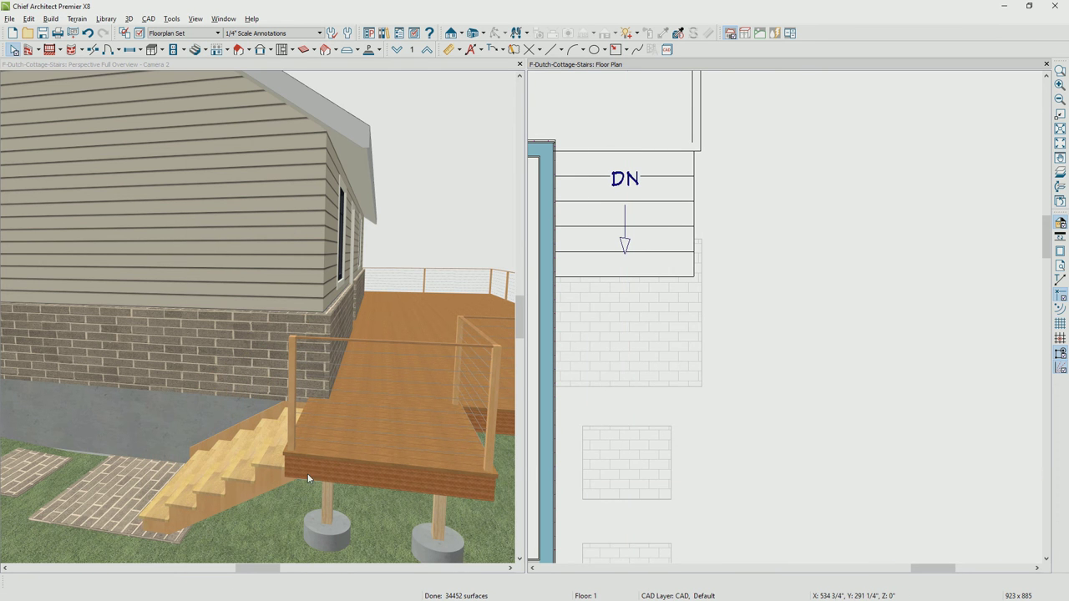
Step: Turn off Stringer at Wall, Open Underneath and Open Risers for the deck stairs
scroll(318, 384, up, 3)
drag(318, 384, 179, 389)
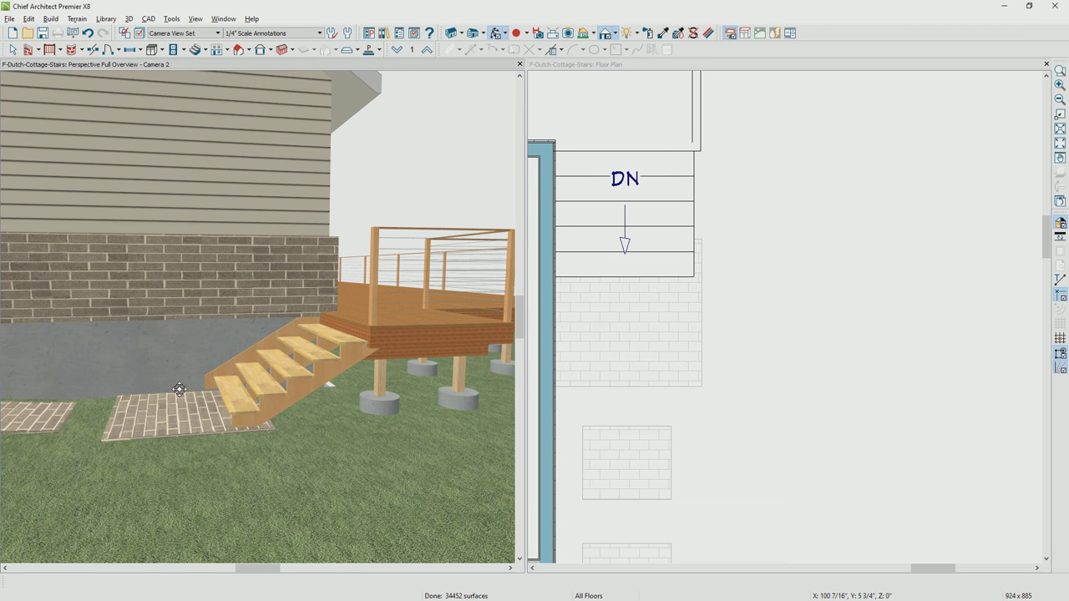
click(272, 405)
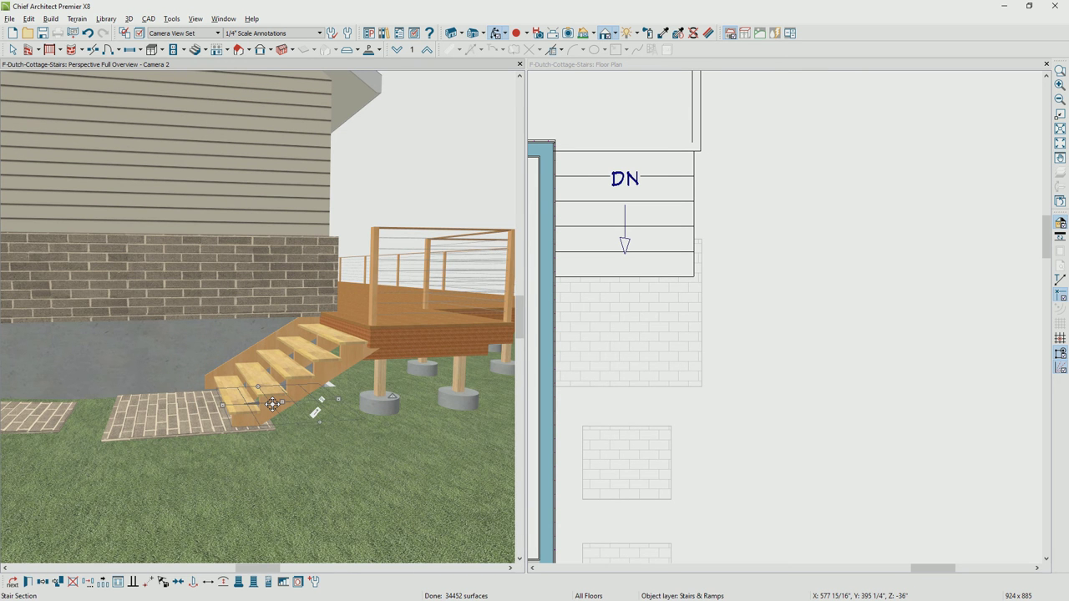
double_click(272, 404)
click(219, 73)
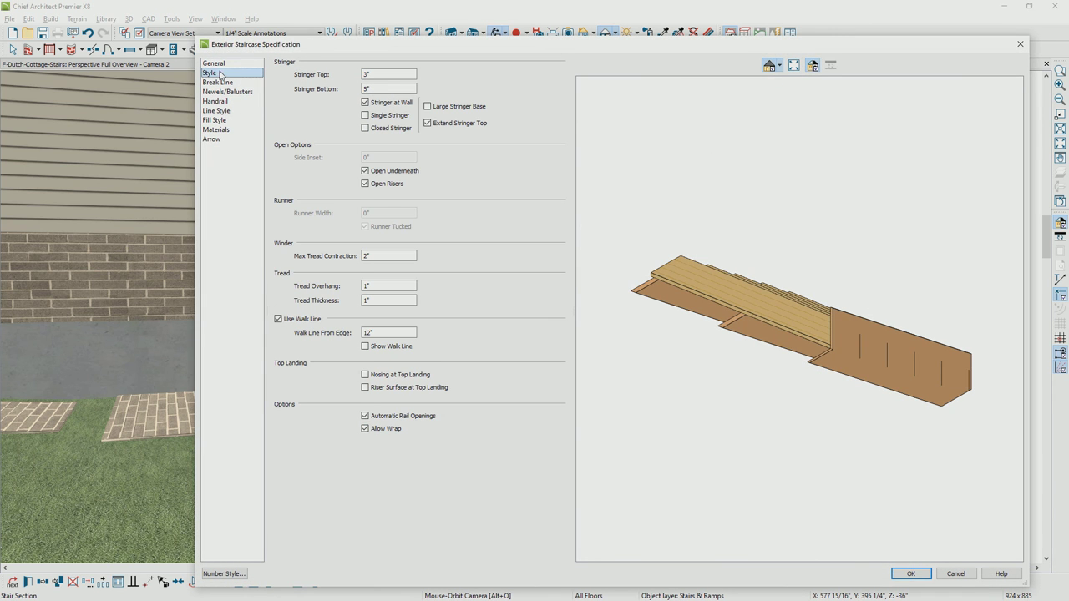
click(366, 103)
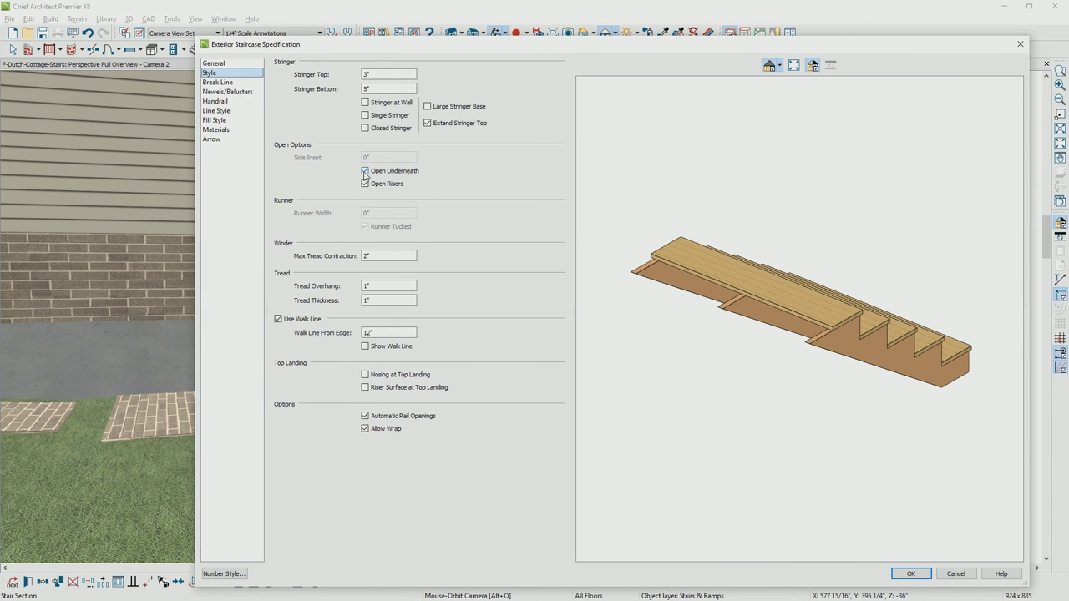
click(365, 171)
click(366, 184)
click(365, 183)
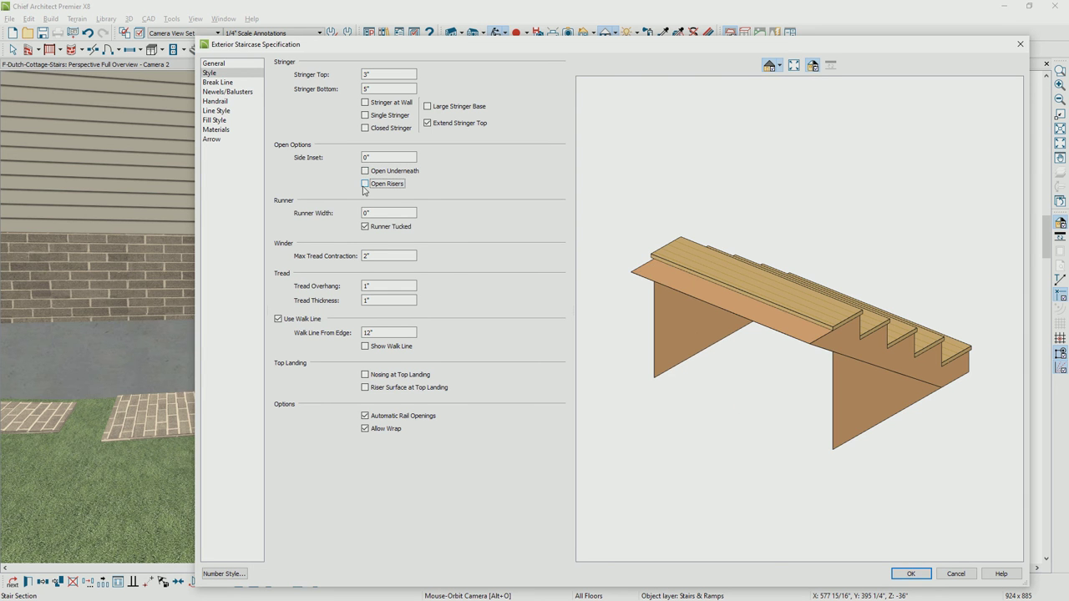
click(927, 575)
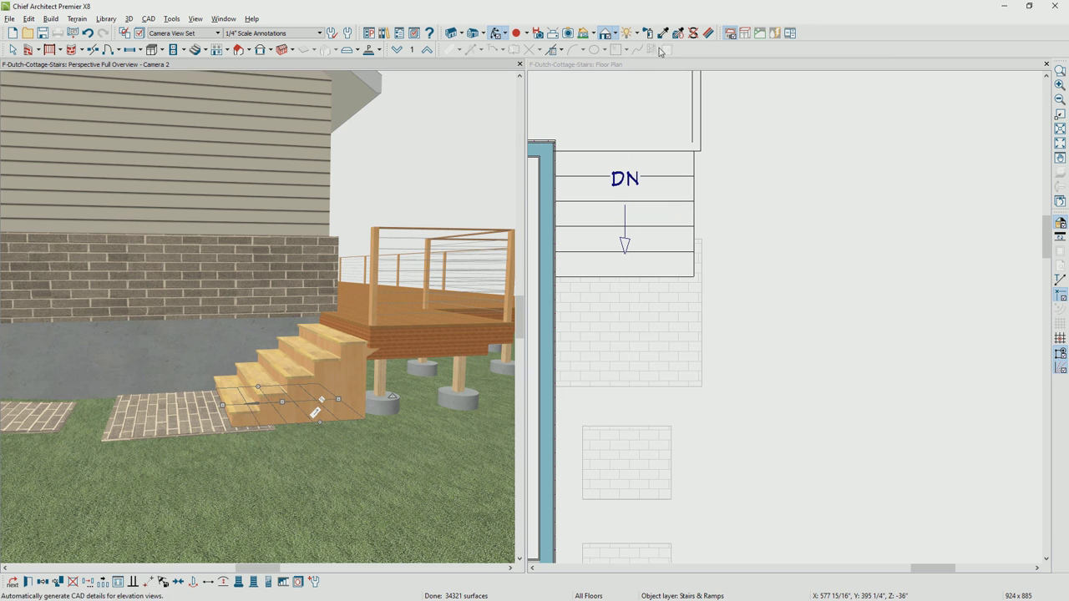
Step: Paint the deck stairs' side and risers with the Concrete material sampled from the foundation wall
click(708, 33)
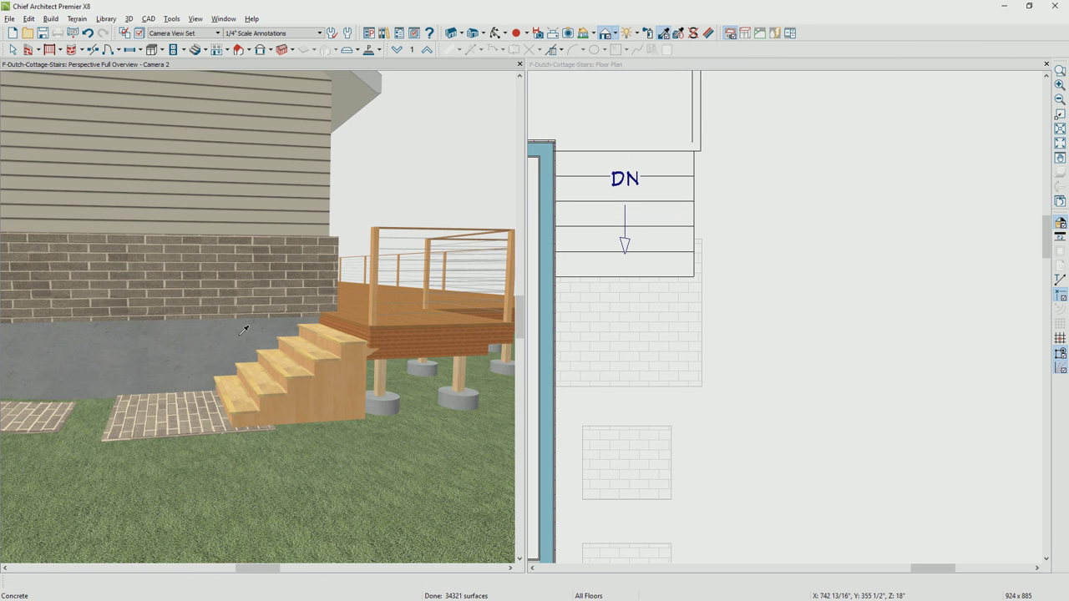
click(309, 415)
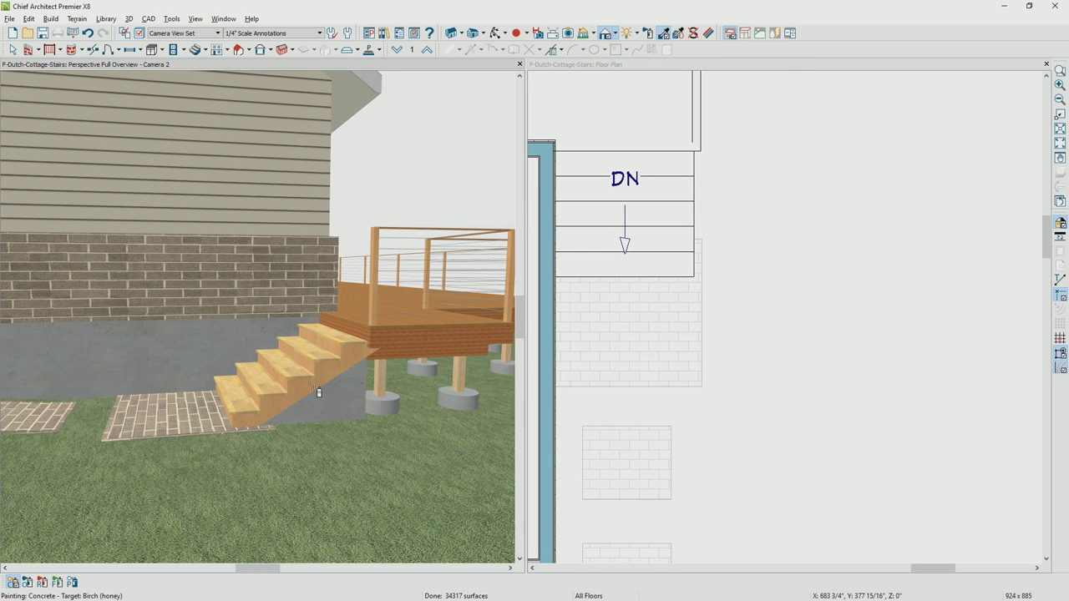
click(318, 392)
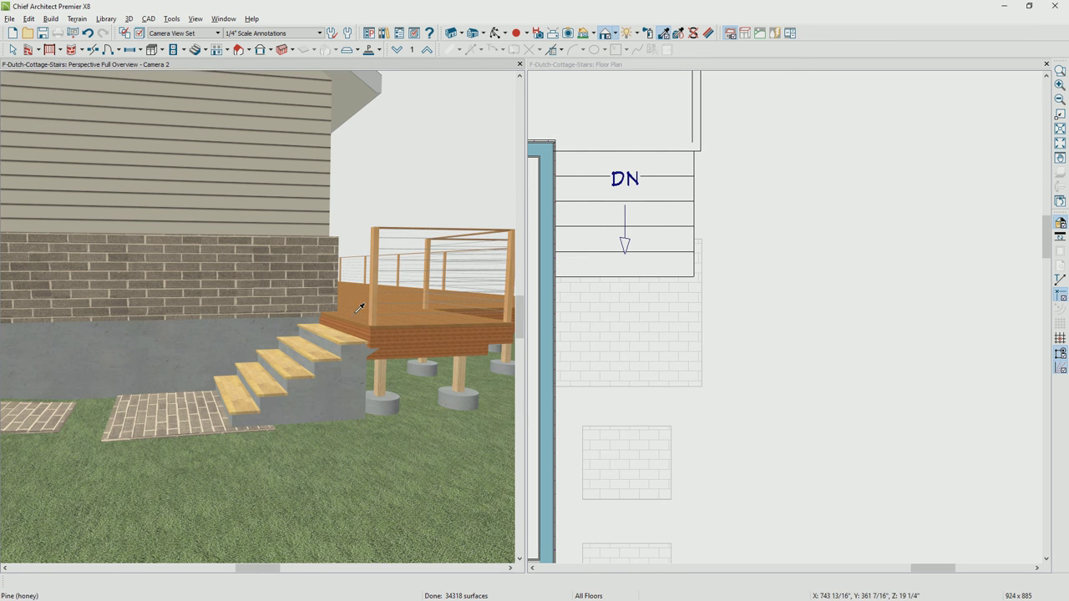
Step: Paint the stair treads with the deck's Pine (honey) material
click(342, 344)
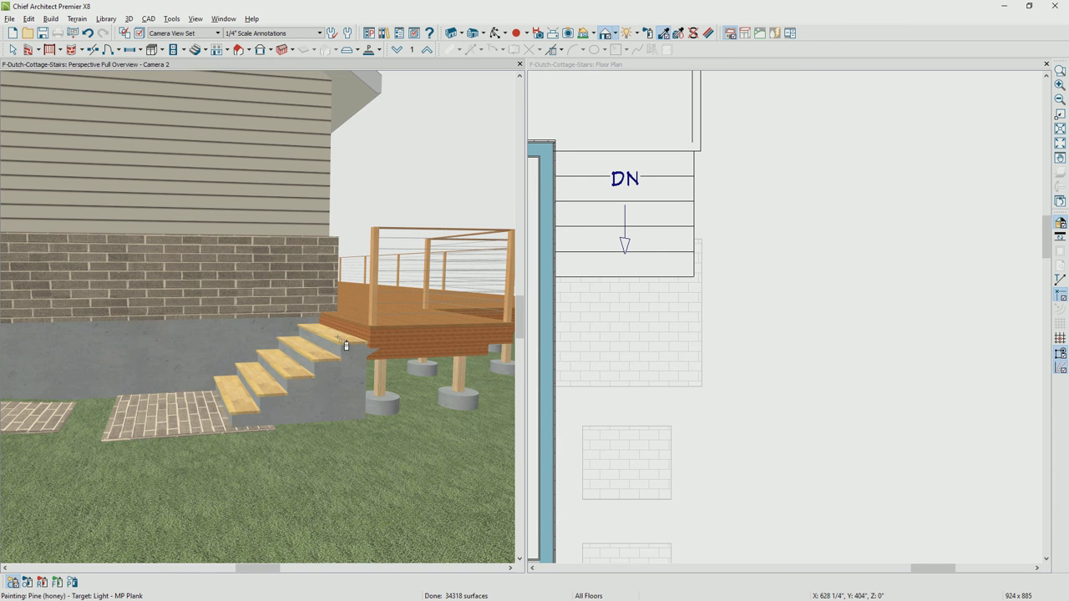
click(356, 344)
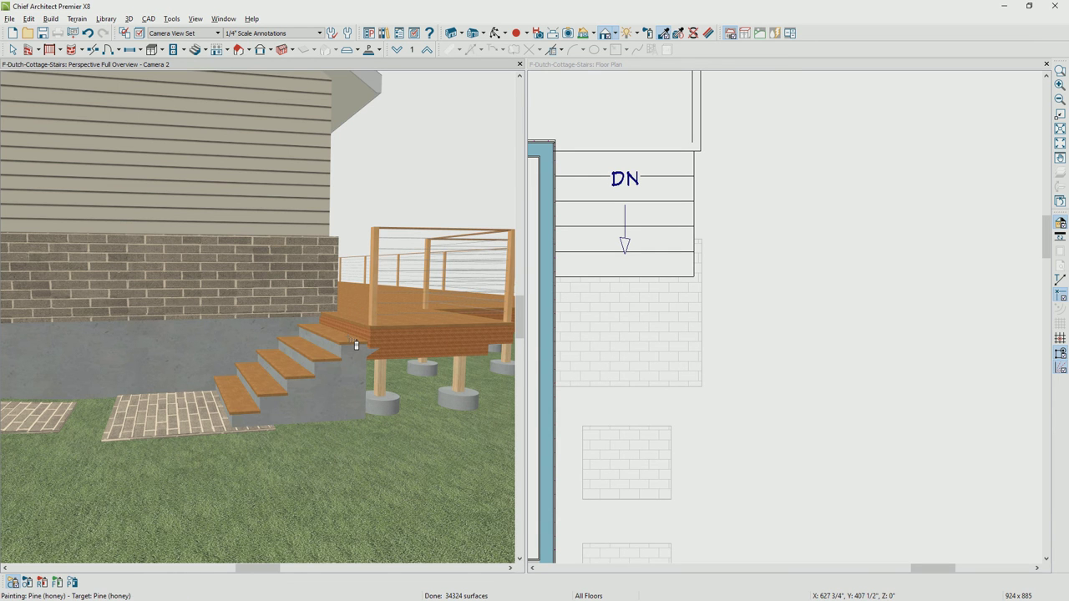
middle_drag(343, 368, 437, 370)
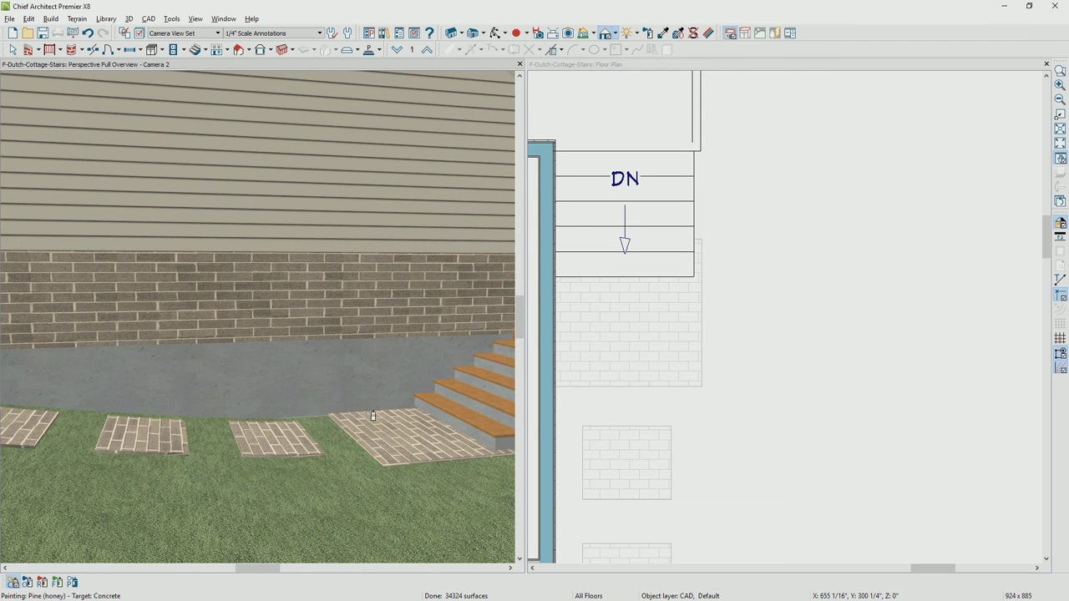
middle_drag(370, 412, 282, 406)
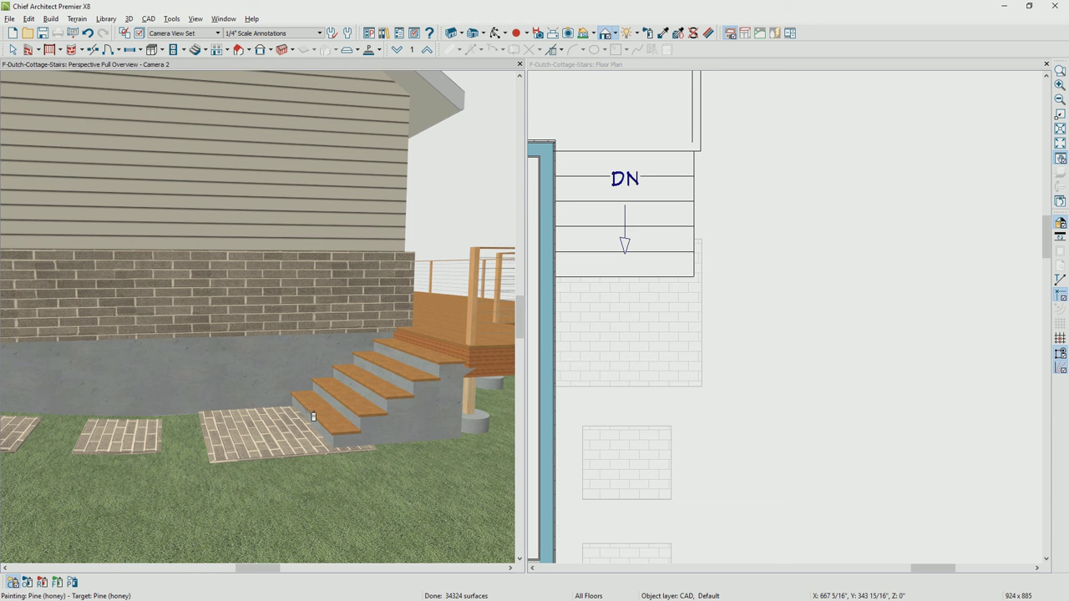
Step: Create an elevation view of the house's stair side and dock it beside the floor plan, framed on the brick wall and deck stairs
key(ctrl+Tab)
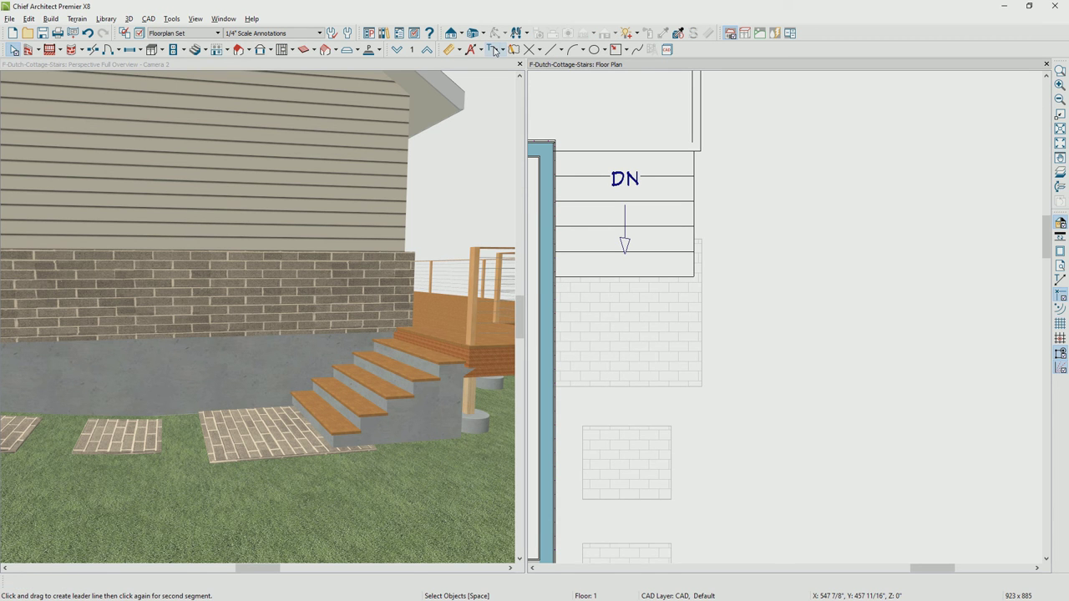
click(451, 33)
mouse_move(747, 365)
mouse_down()
mouse_move(614, 390)
mouse_move(627, 386)
mouse_up()
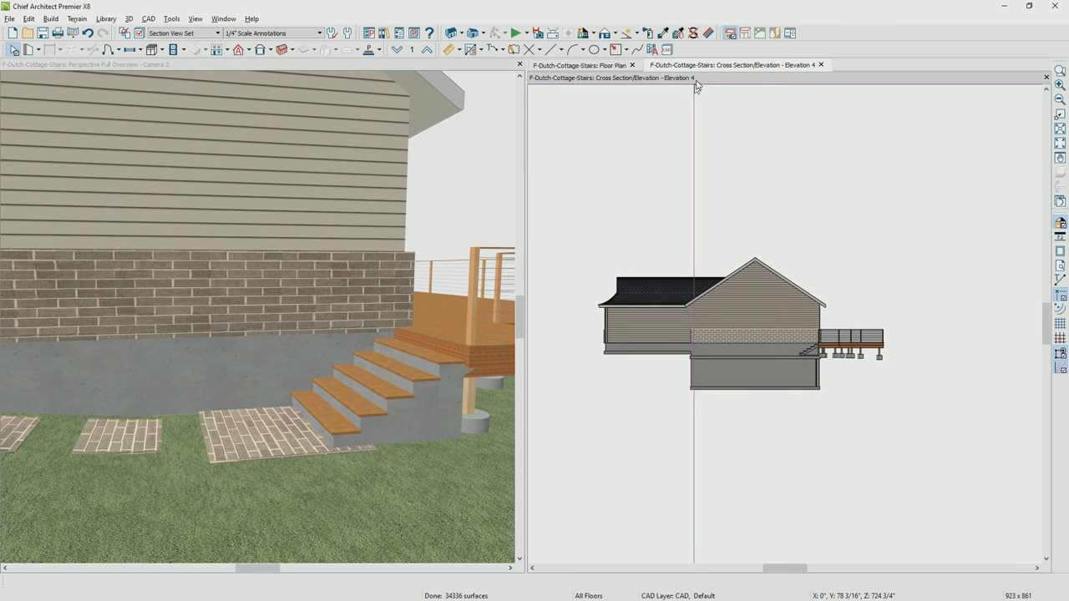
drag(634, 78, 237, 231)
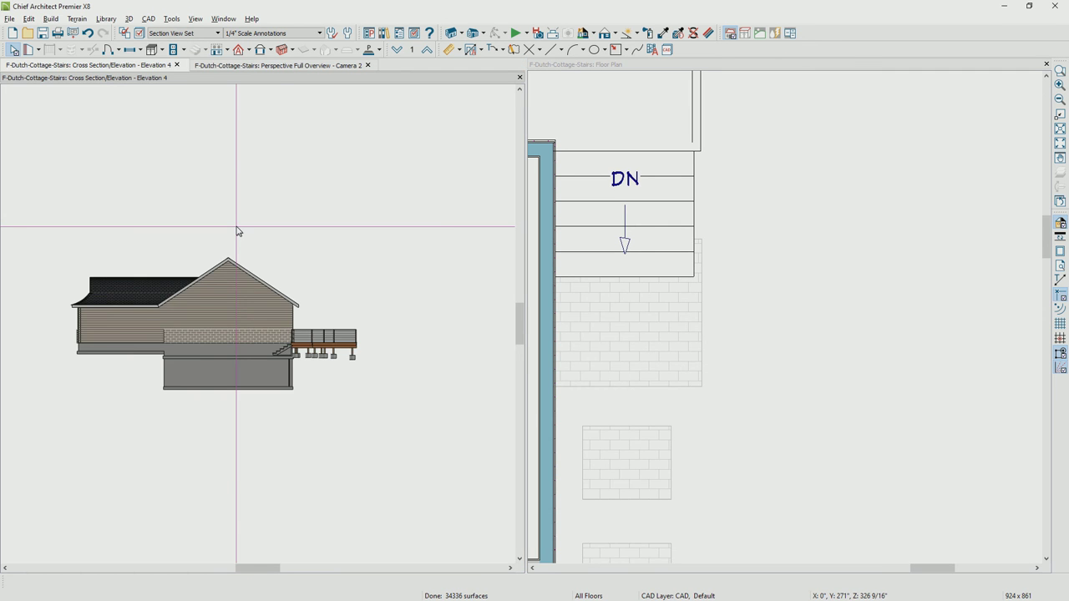
scroll(238, 231, up, 3)
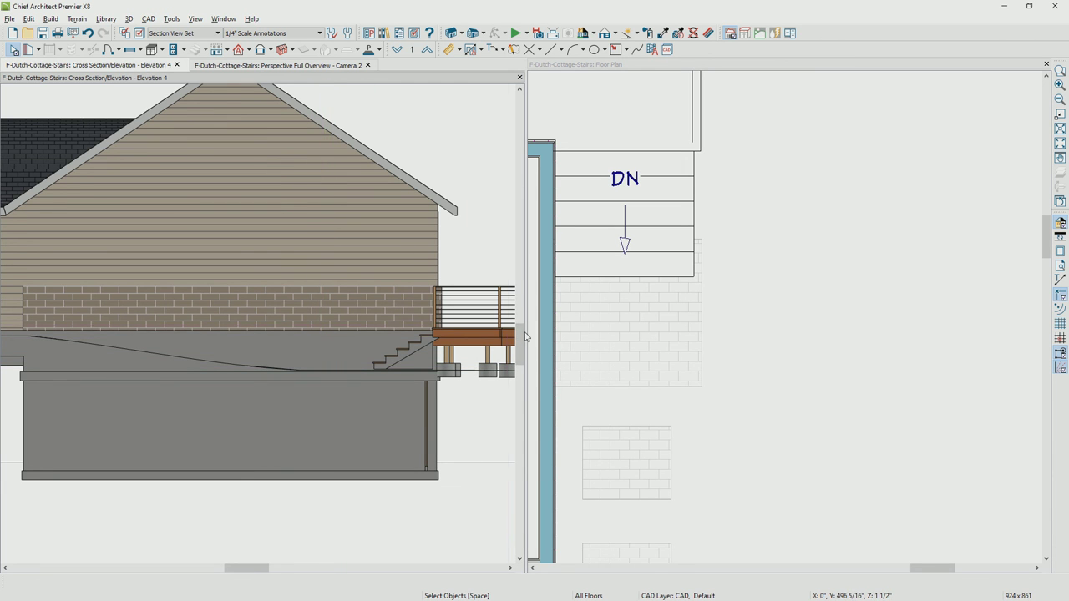
Step: Open the specification of the crawl space's outer foundation wall on the stair side, on floor 0 of the plan
click(859, 300)
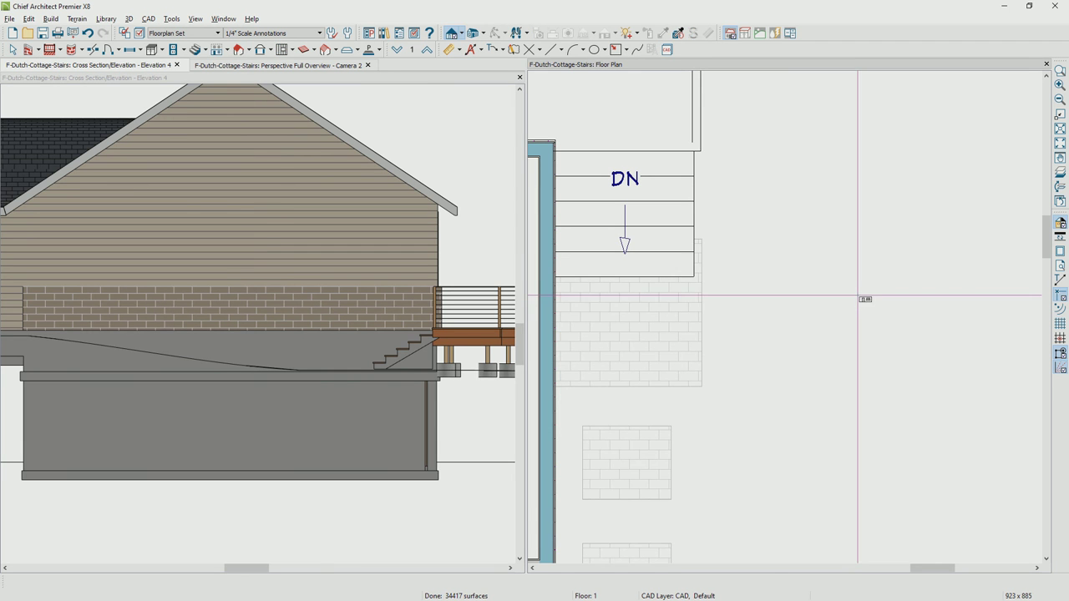
click(397, 50)
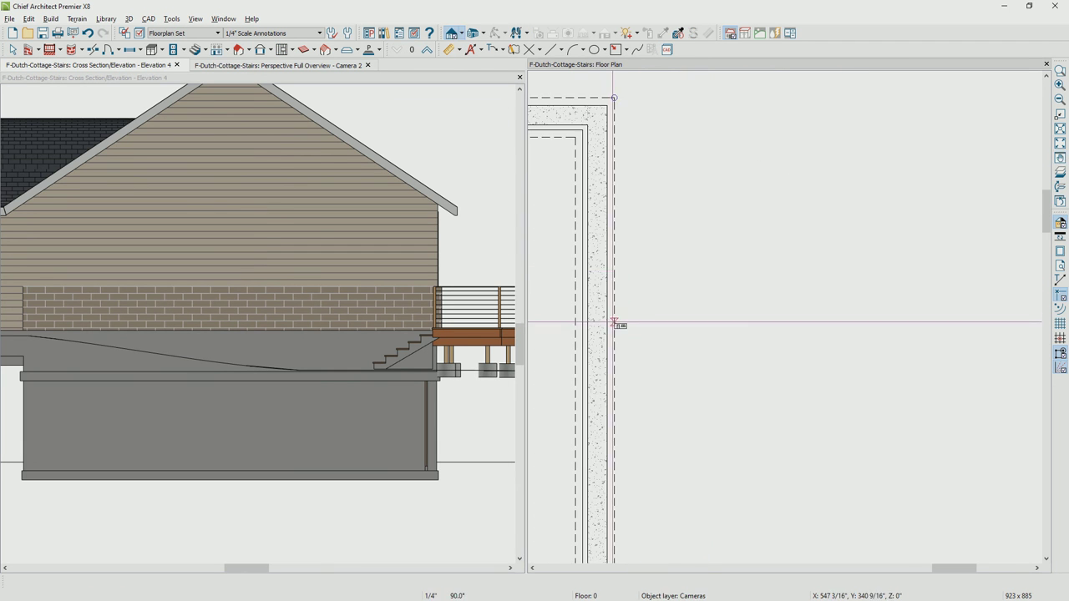
click(613, 325)
scroll(612, 329, down, 3)
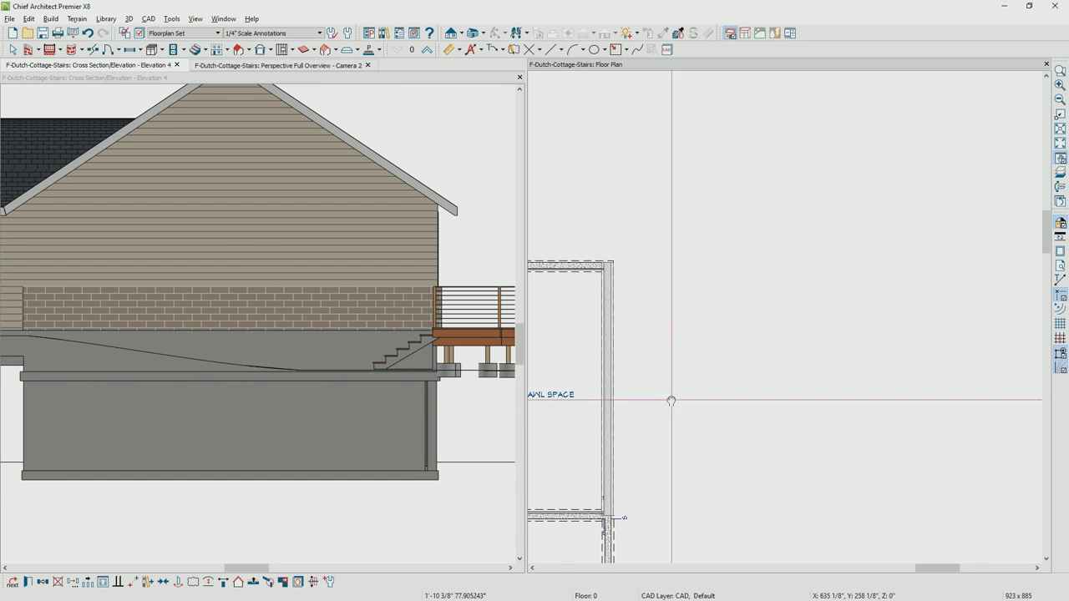
middle_drag(669, 400, 672, 315)
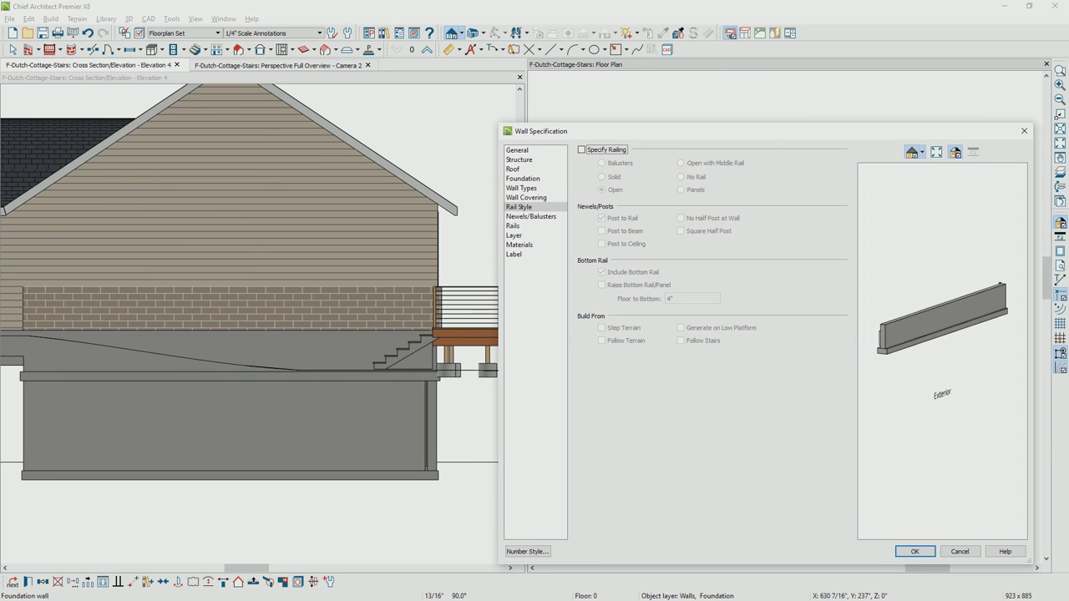
Step: Make the foundation wall a pony wall with Brick-6 as its upper wall type, and display the lower wall in plan view
click(525, 151)
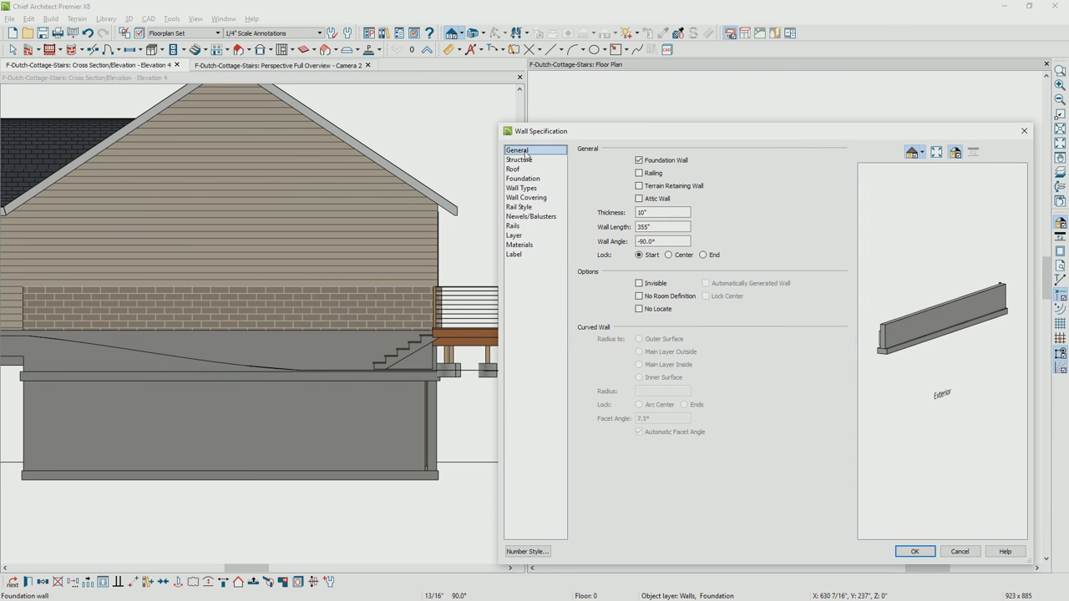
click(528, 178)
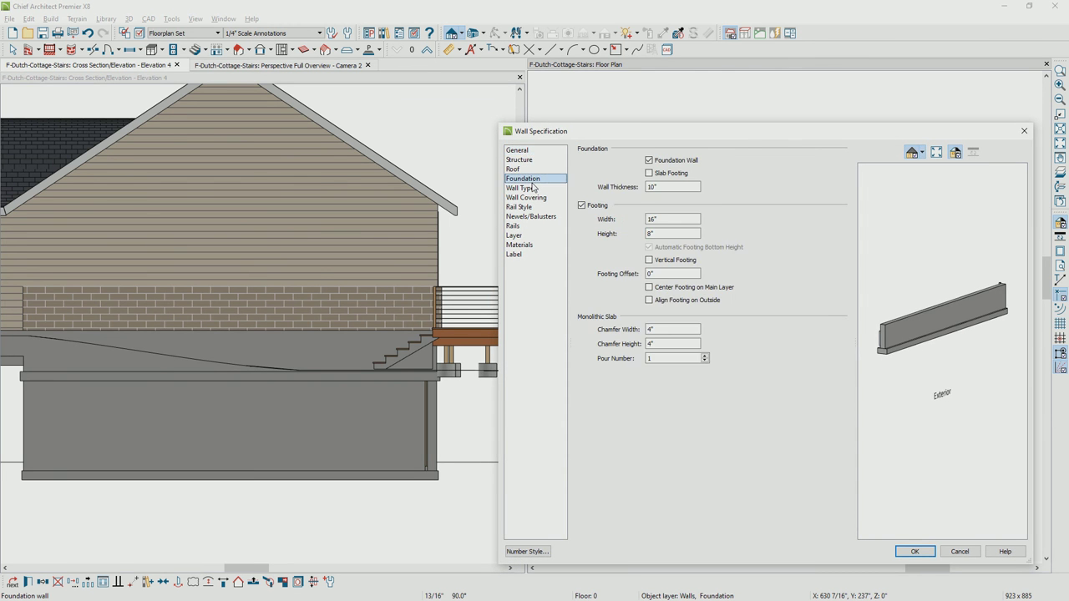
click(532, 189)
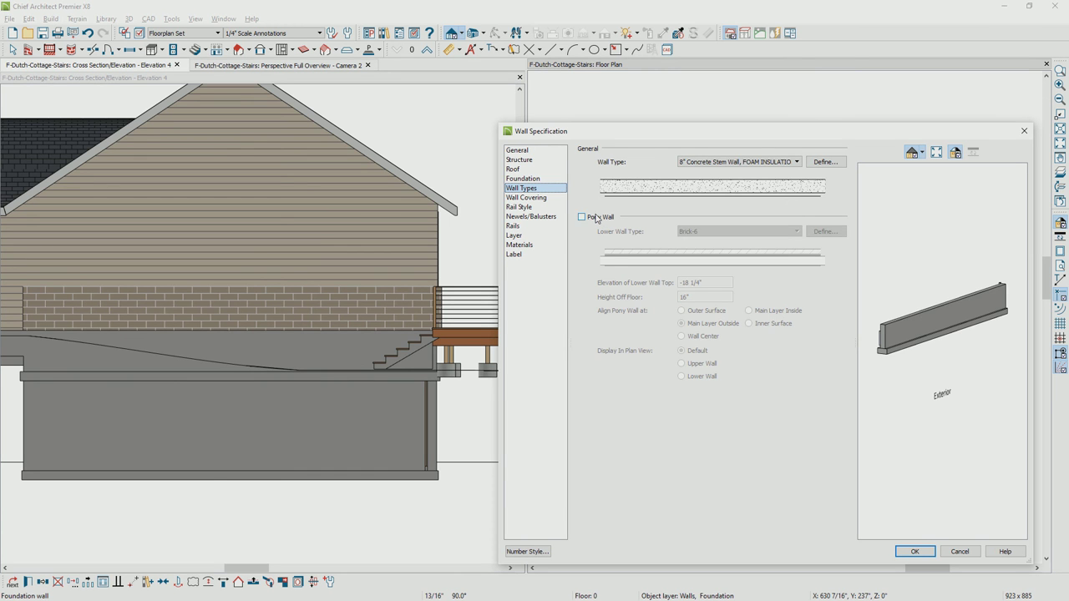
click(596, 218)
click(756, 163)
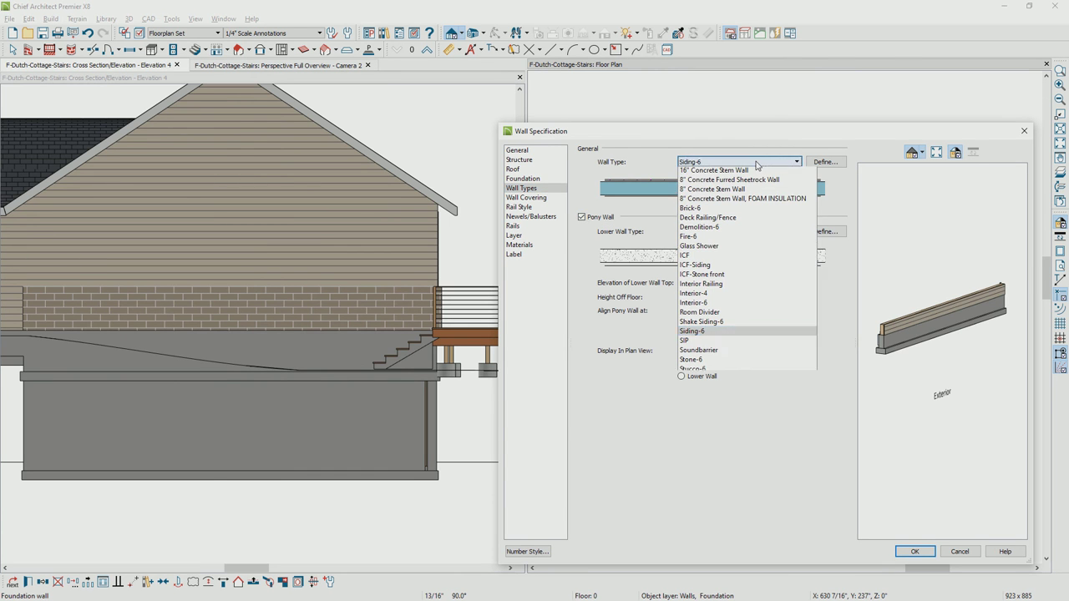
click(706, 209)
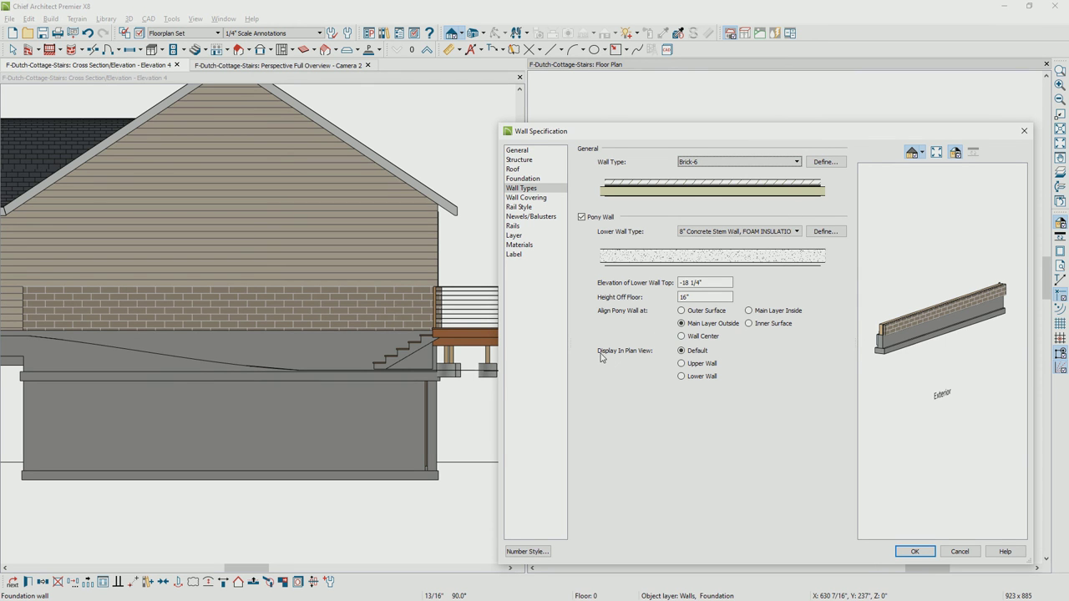
click(689, 376)
click(915, 552)
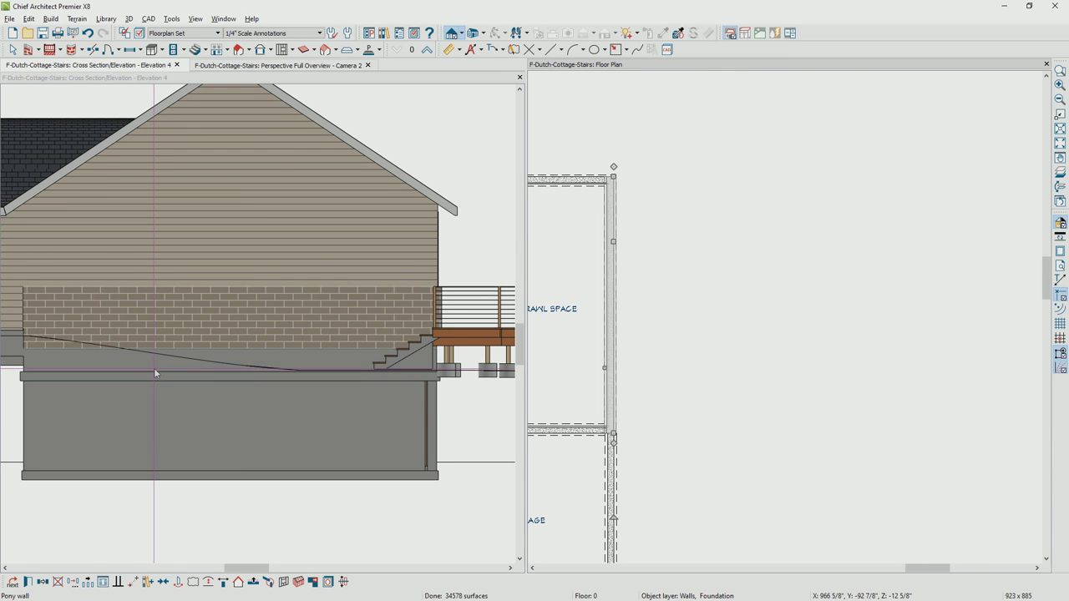
Step: Examine where the brick meets the exposed concrete and sloping terrain in the elevation and perspective views
middle_drag(154, 373, 168, 376)
click(230, 65)
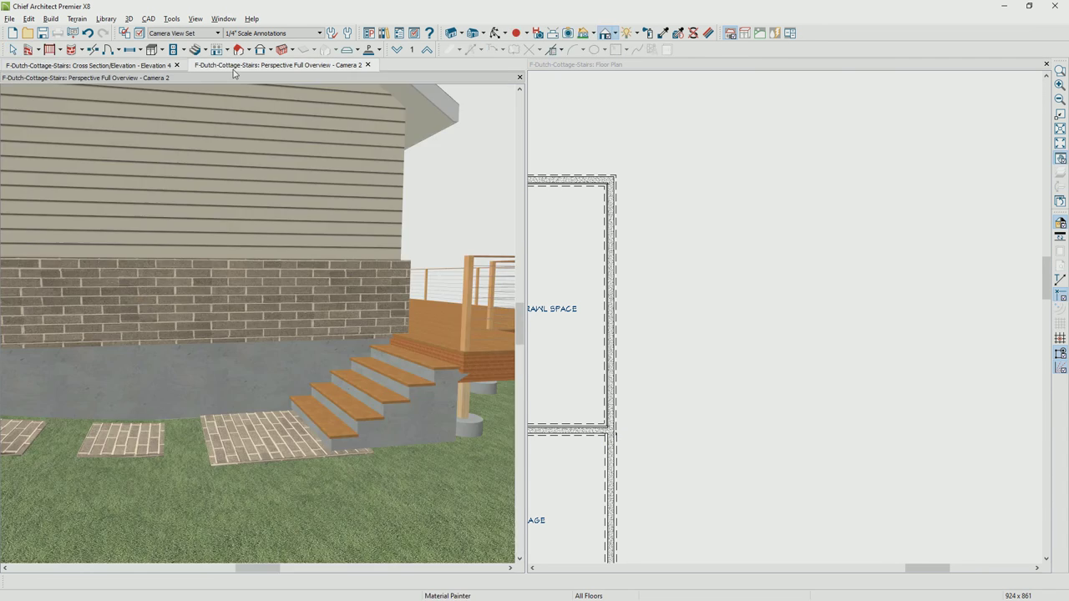
middle_drag(384, 349, 469, 322)
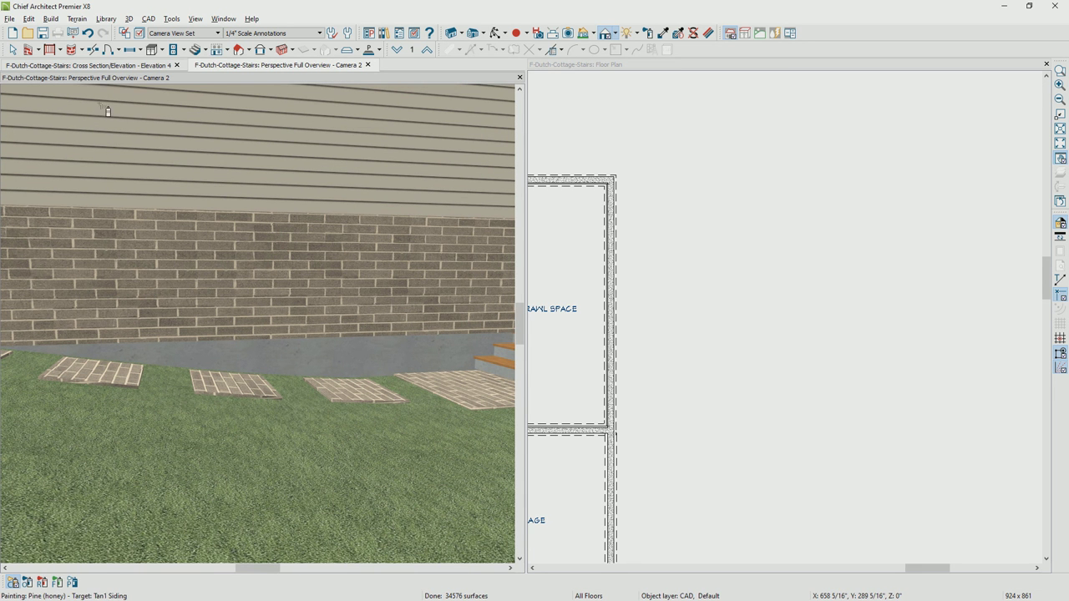
click(118, 65)
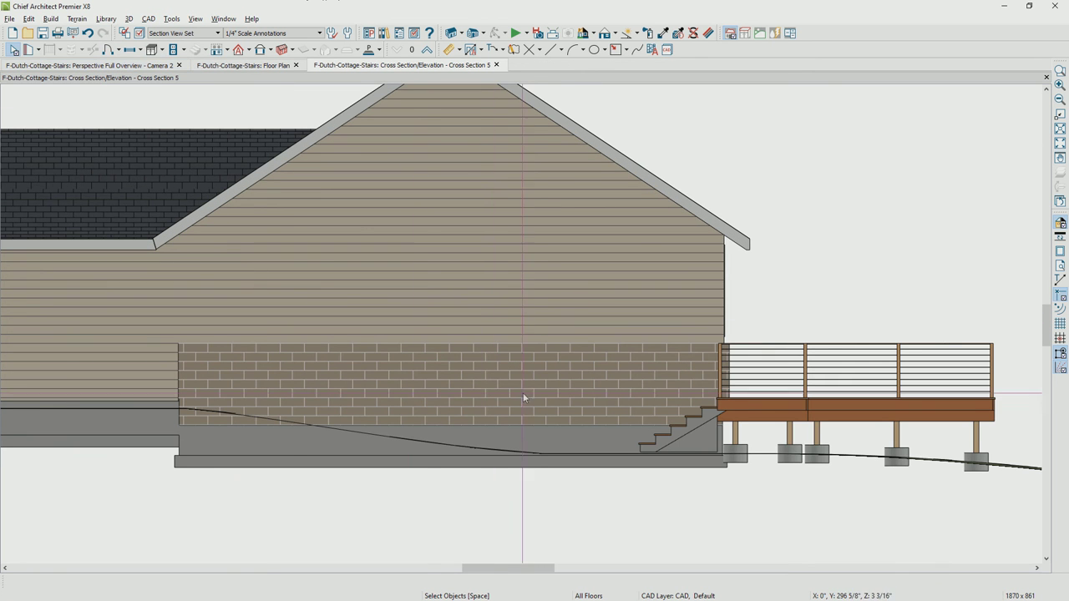
Step: Break the bottom edge of the concrete lower wall in the cross section and pull its deck-side part down to form a stepped foundation
click(533, 440)
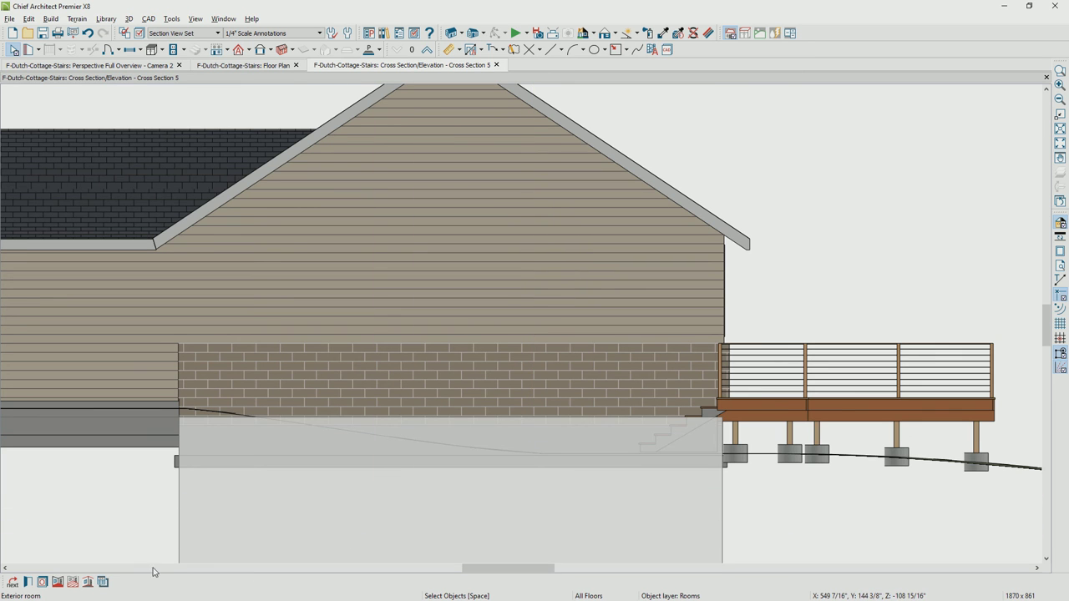
click(331, 465)
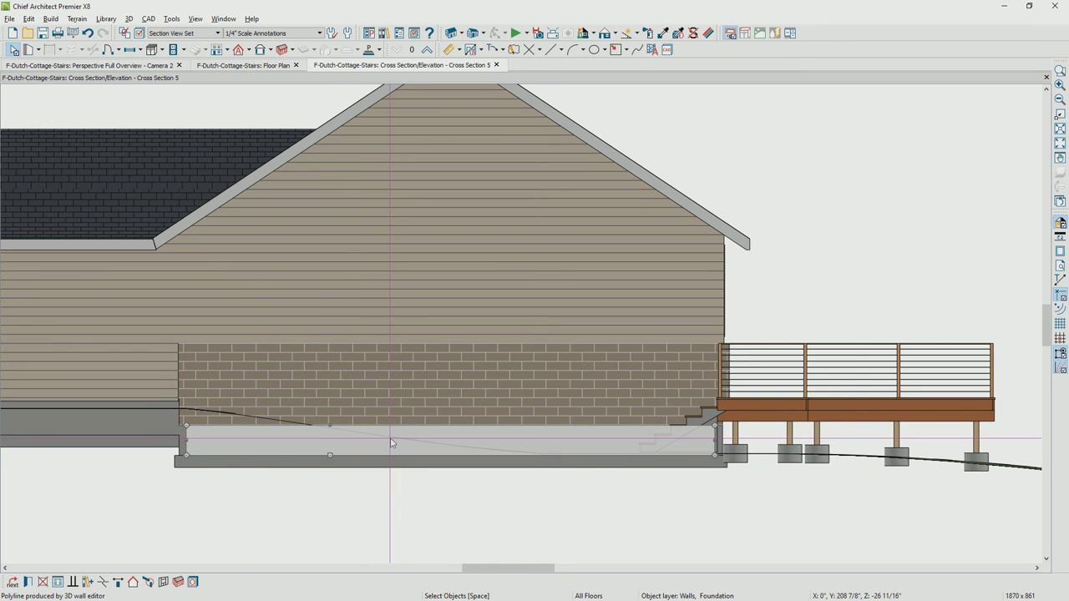
key(Escape)
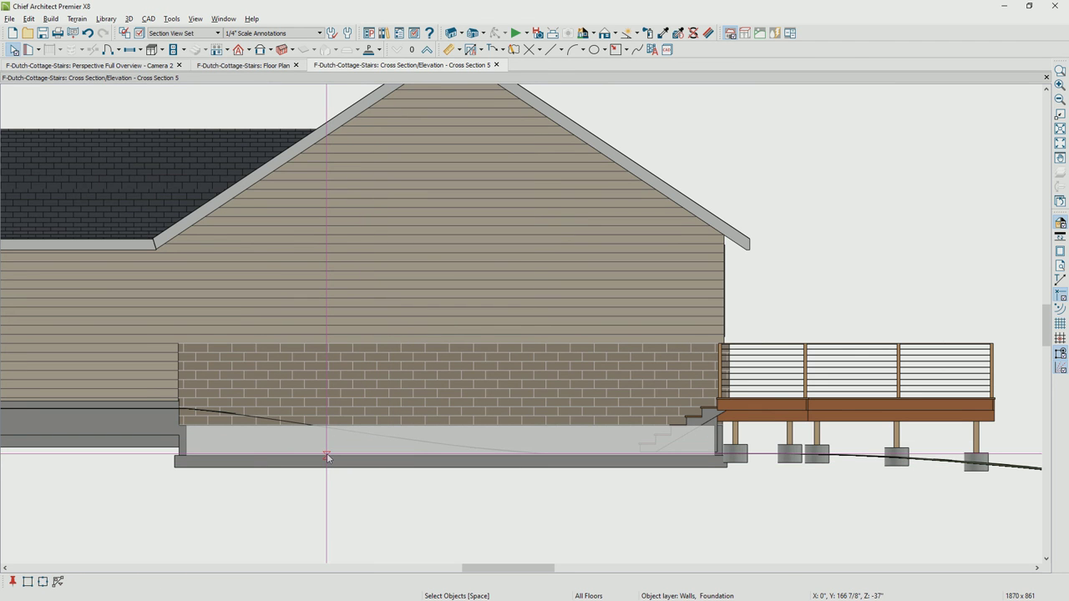
click(326, 457)
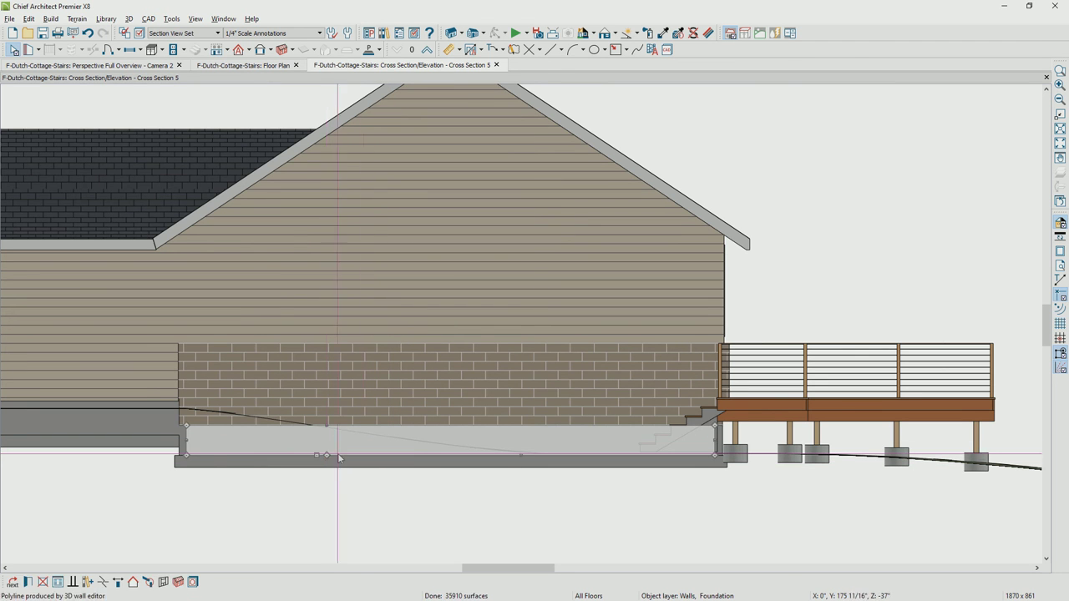
drag(520, 458, 513, 525)
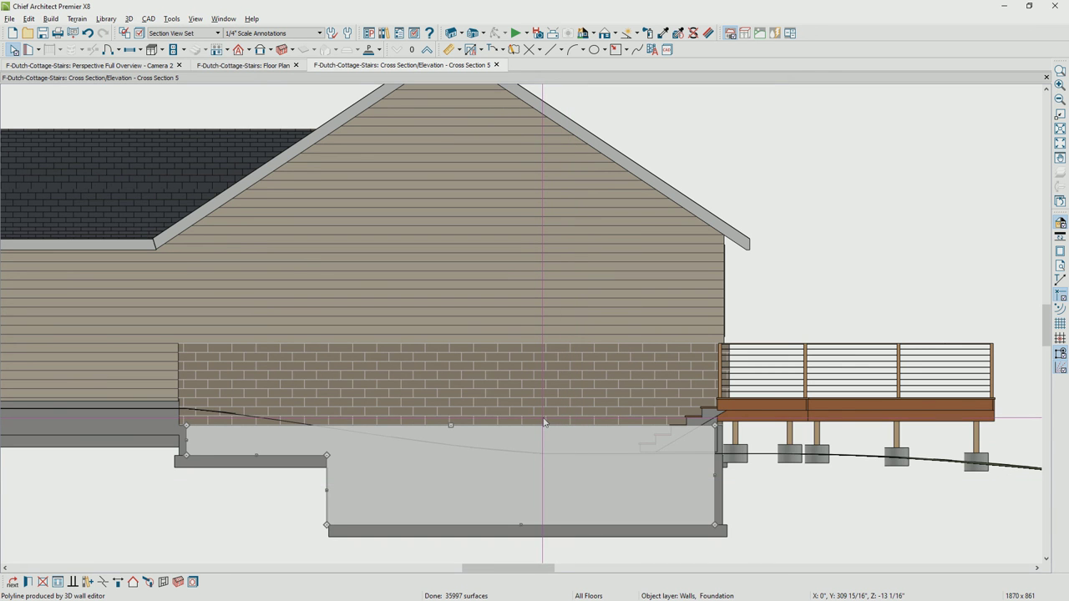
Step: Break the bottom edge of the pony wall's brick part and lower its deck-side section by about 15 1/2"
click(543, 422)
click(543, 422)
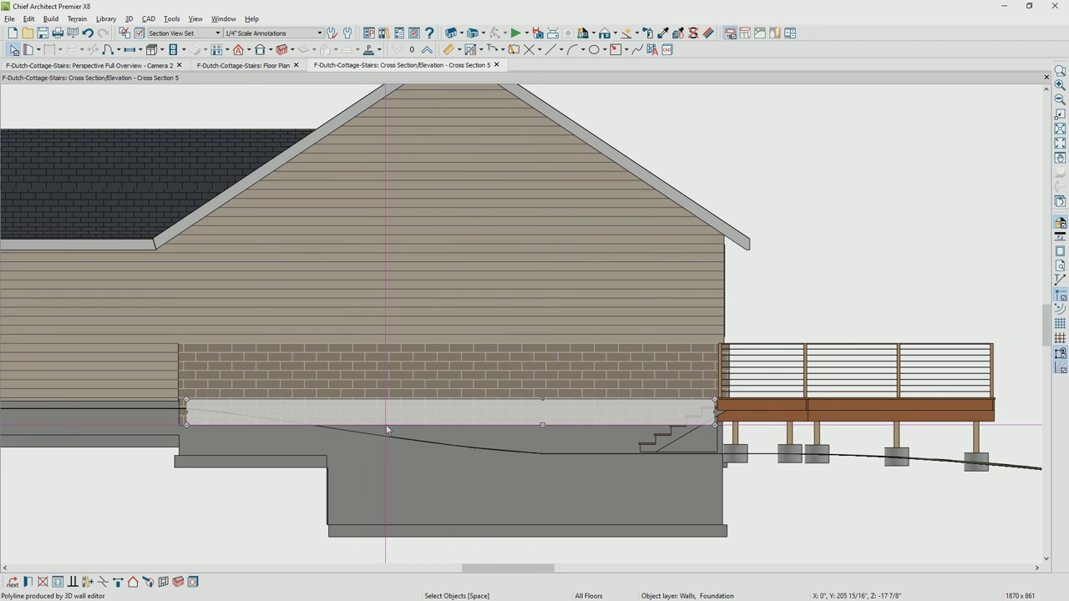
key(Escape)
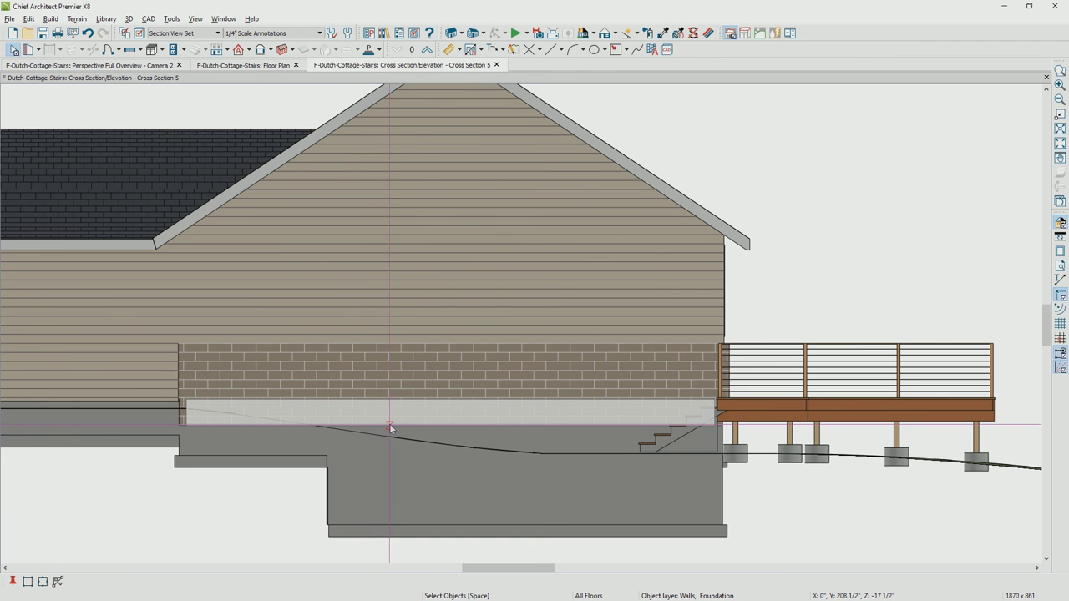
click(389, 427)
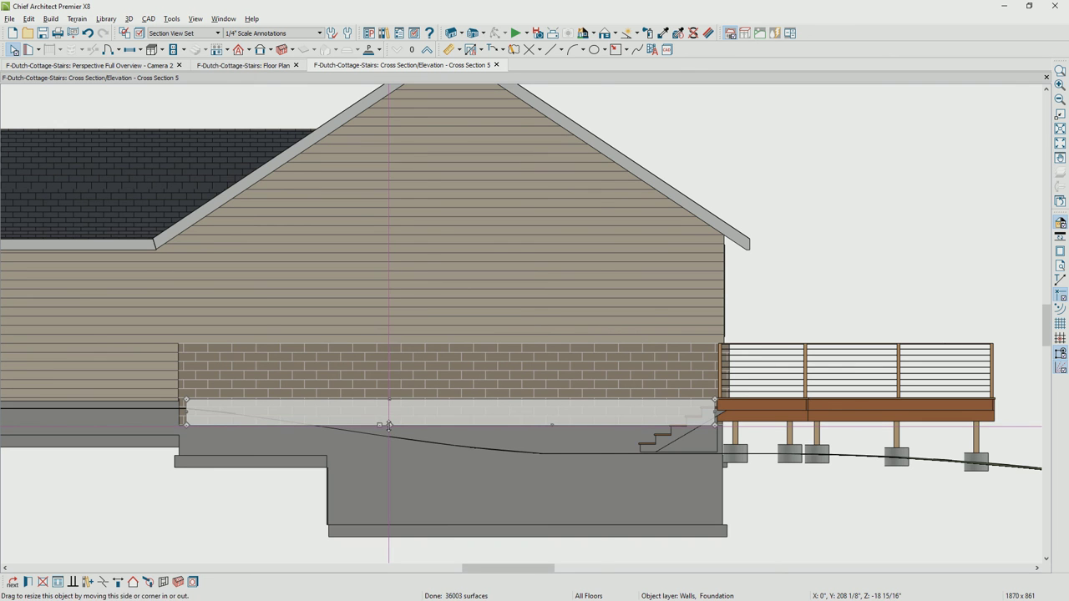
drag(554, 427, 554, 448)
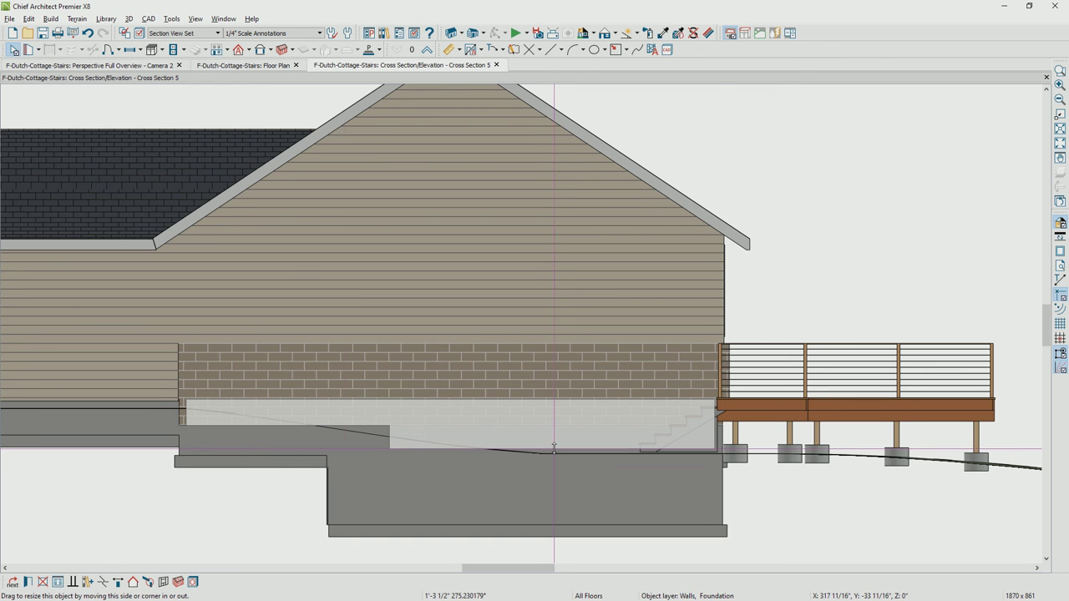
Step: Reshape the bottom edge of the pony wall's brick part in the cross section so it follows the sloping grade toward the stairs
scroll(284, 464, up, 1)
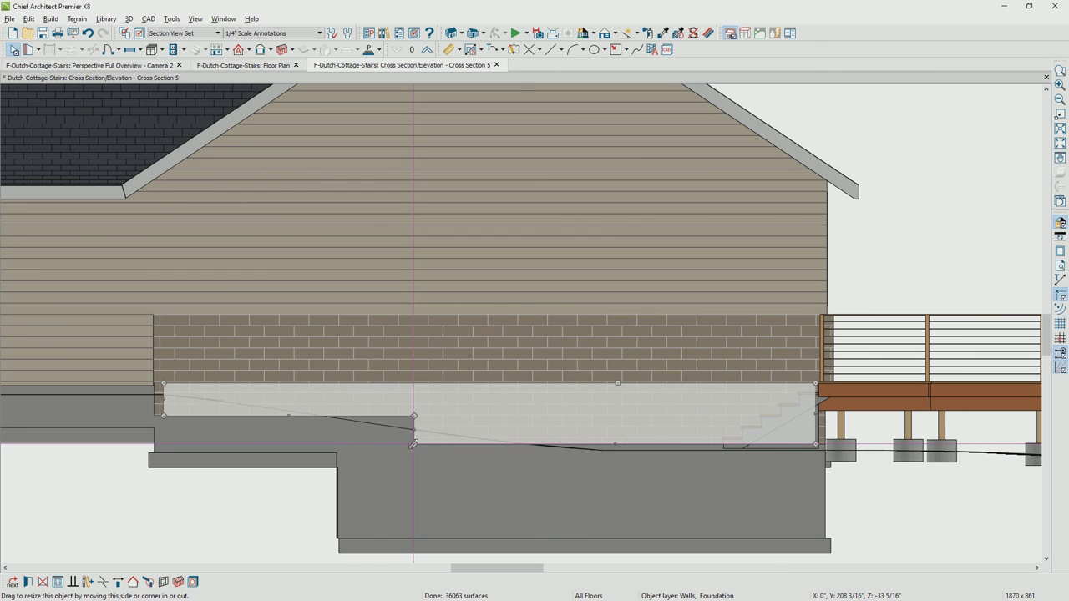
drag(412, 442, 411, 417)
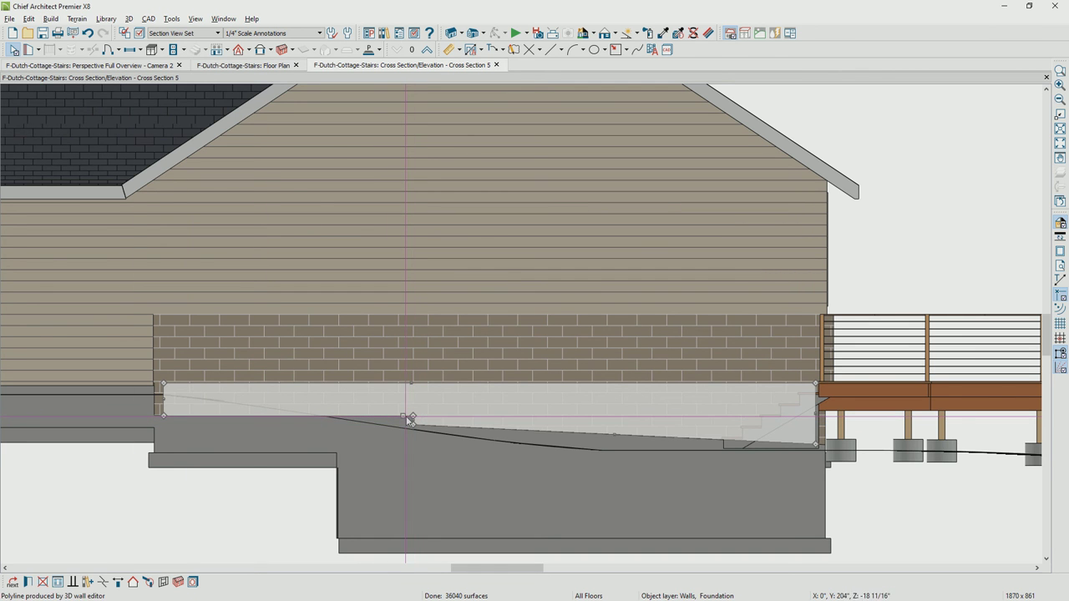
drag(401, 415, 372, 393)
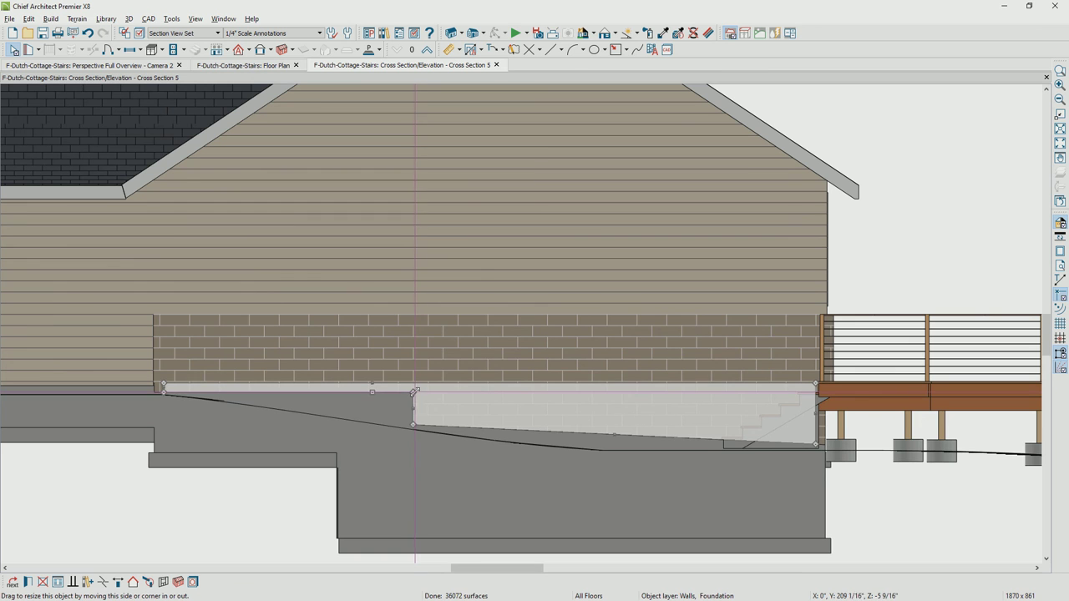
drag(412, 391, 185, 391)
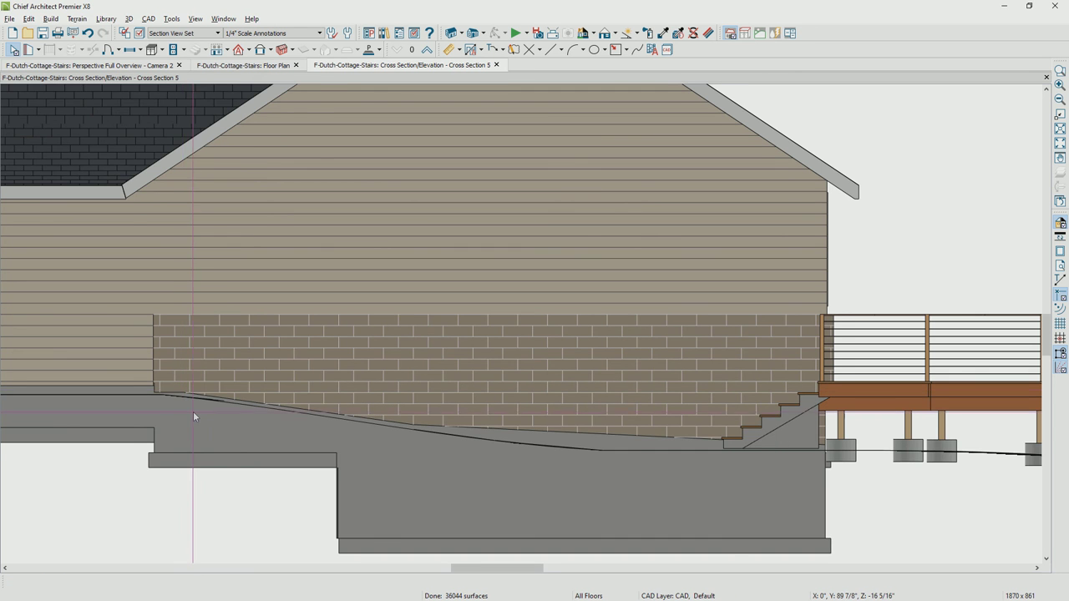
scroll(194, 413, down, 1)
scroll(190, 418, down, 1)
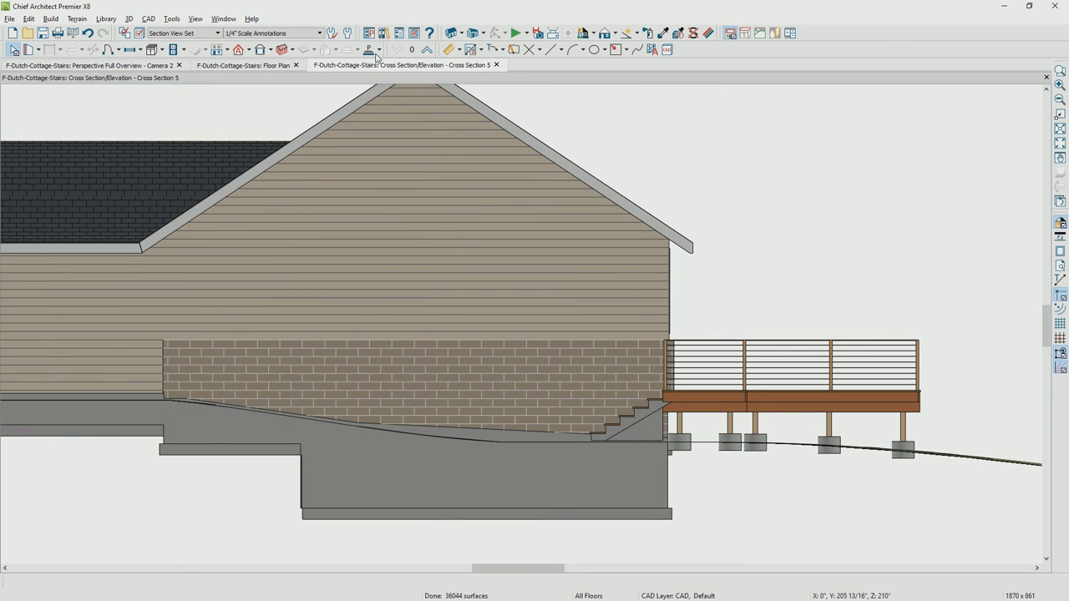
Step: Create a cross section from the floor plan looking at the deck-side wall of the crawl space and living area
click(278, 70)
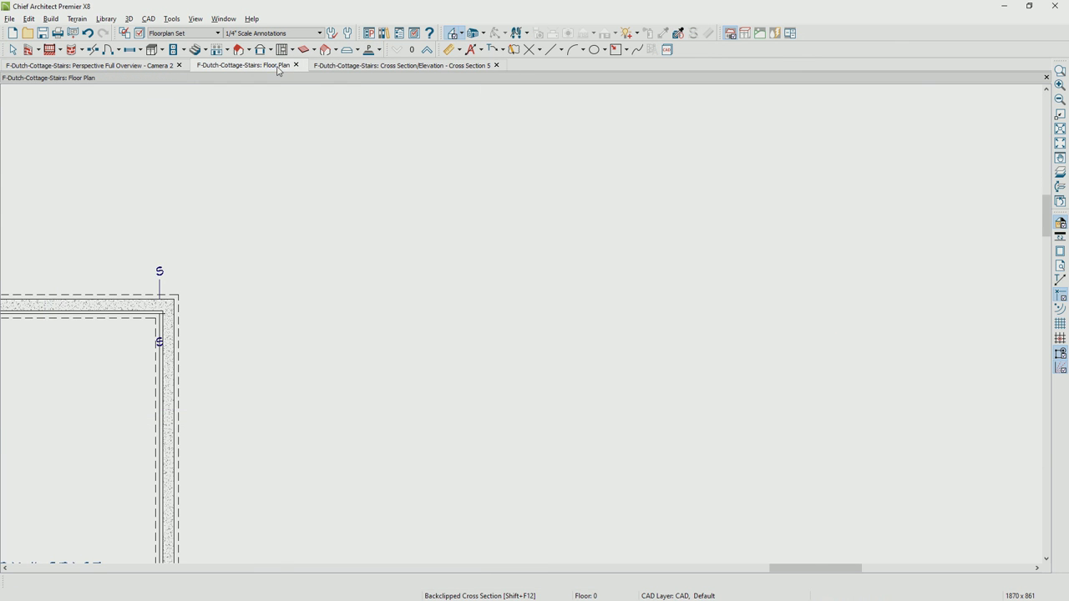
middle_drag(202, 298, 470, 298)
key(c)
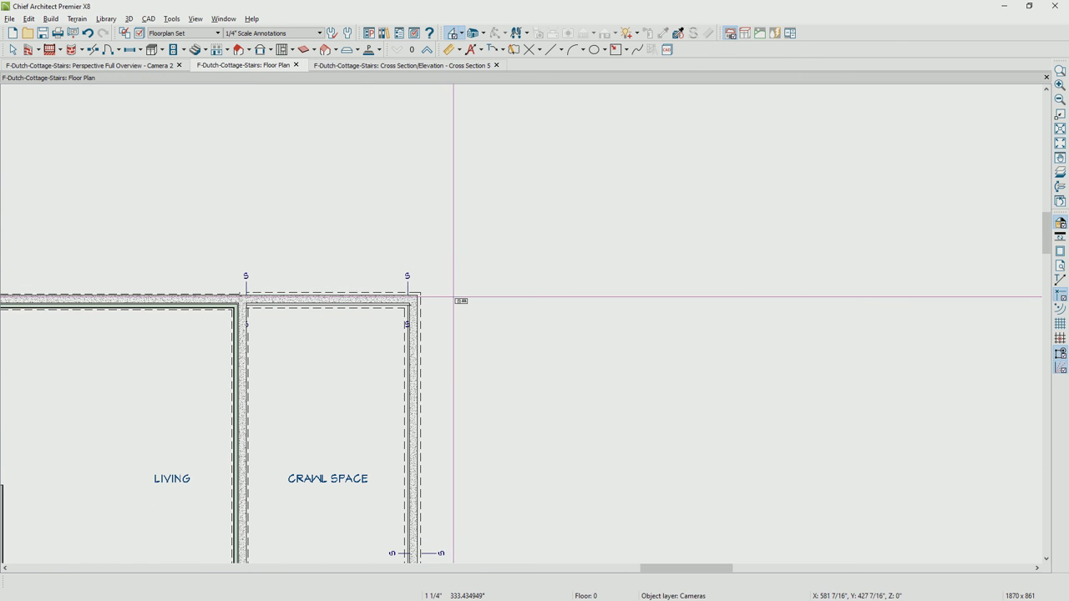
drag(359, 199, 358, 359)
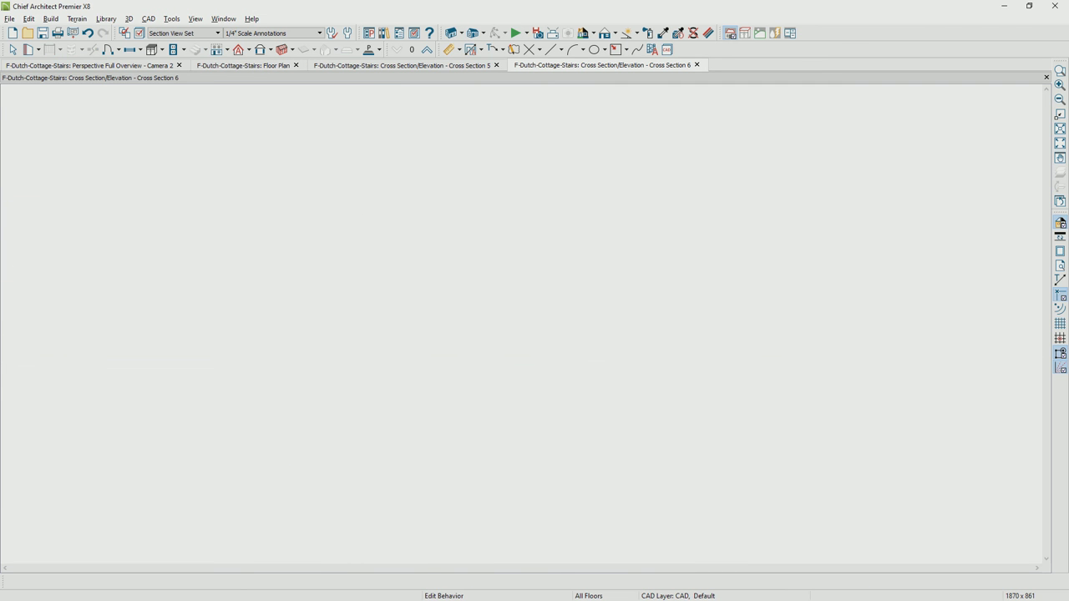
scroll(309, 510, up, 2)
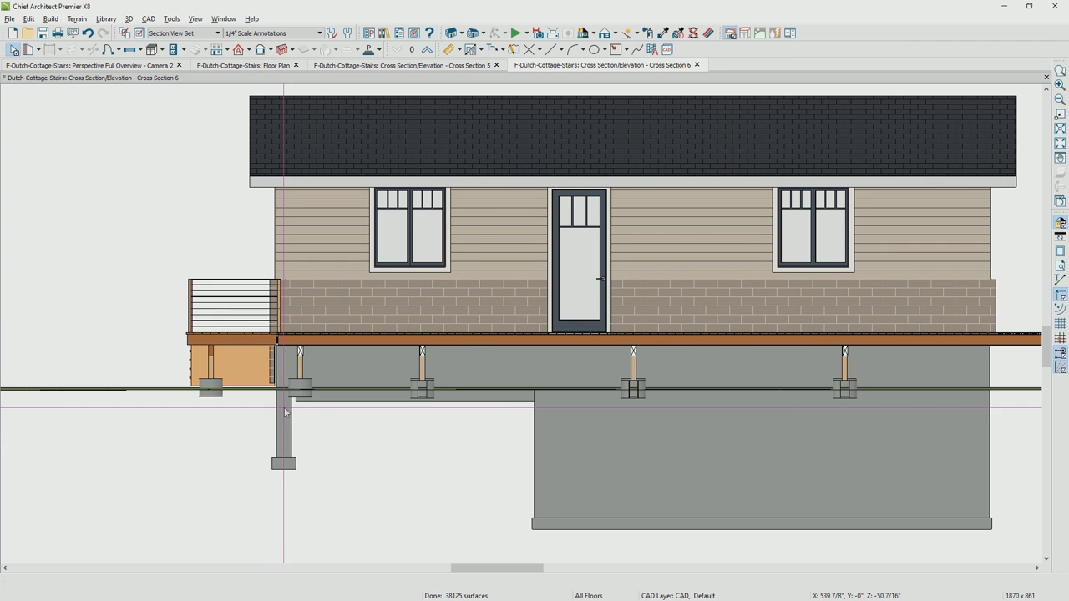
Step: Lower the raised bottom edge of the crawl-space foundation wall to the level of its corner footing in the new cross section
click(366, 365)
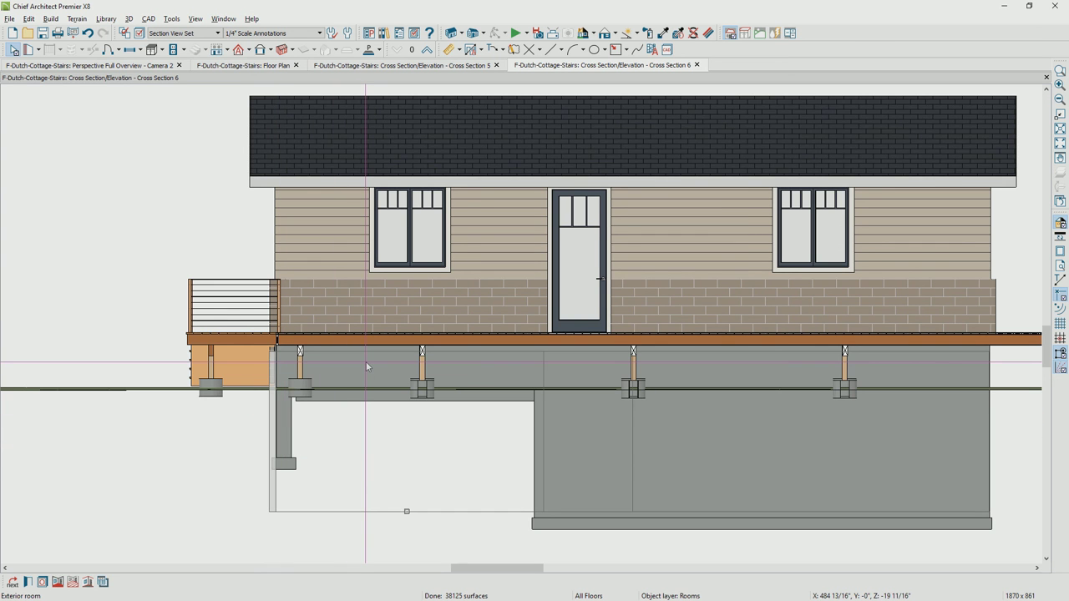
click(366, 366)
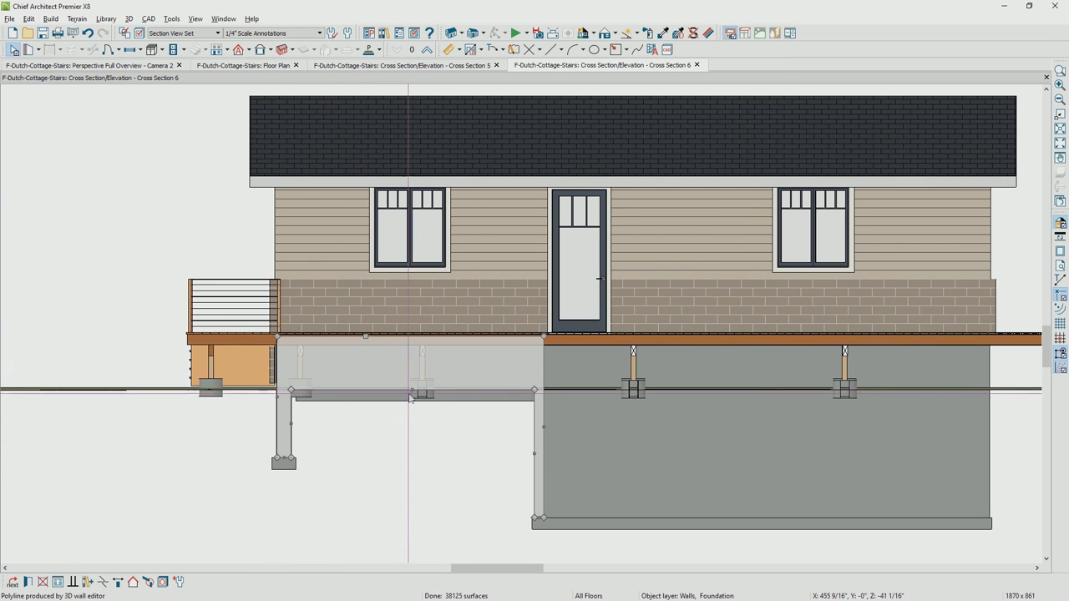
drag(412, 389, 301, 477)
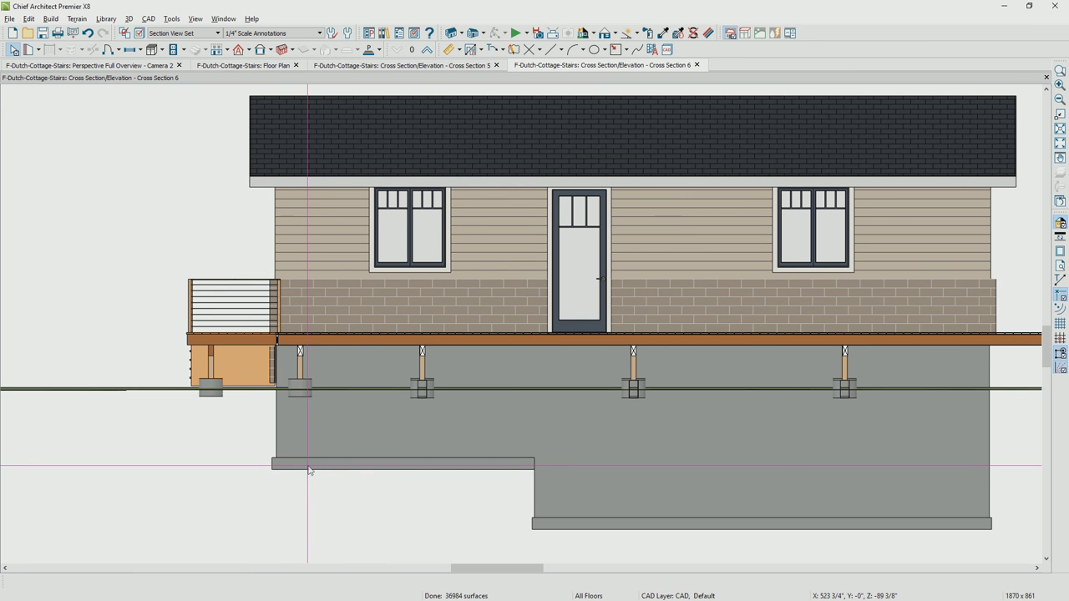
Step: Examine the brick facing, deck piers and stepped foundation in the perspective view, from above and below the terrain
key(ctrl+Tab)
scroll(447, 477, up, 3)
scroll(465, 435, up, 2)
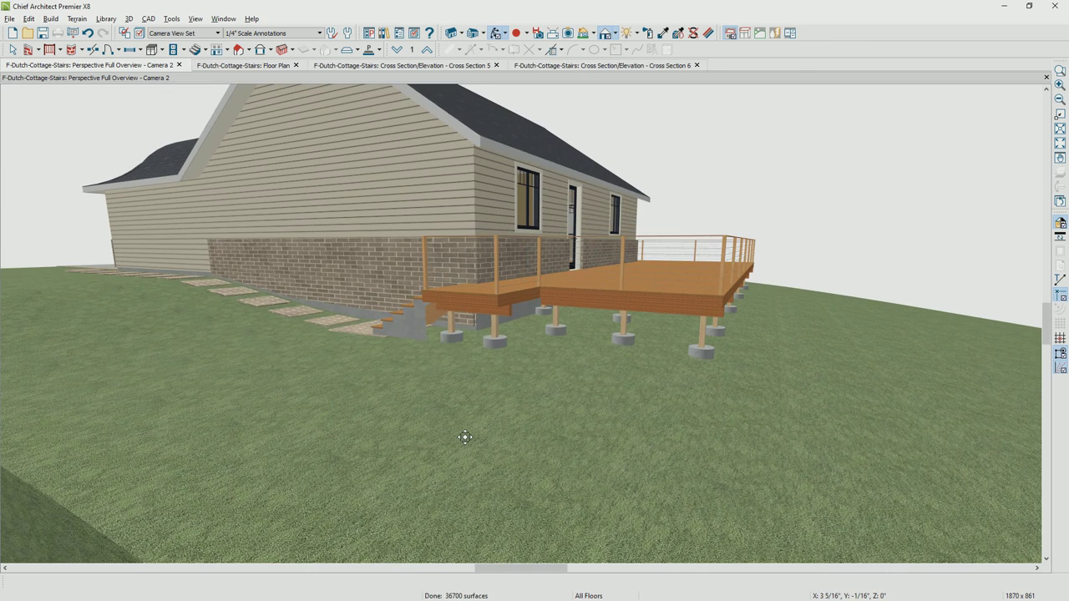
scroll(466, 437, up, 1)
drag(464, 436, 448, 400)
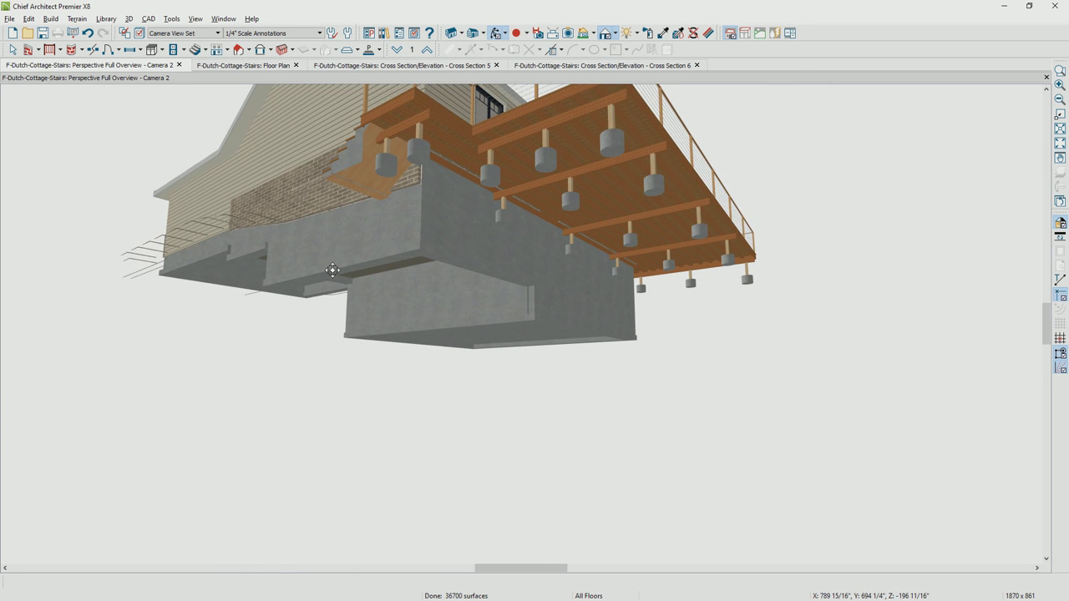
drag(333, 269, 336, 305)
key(space)
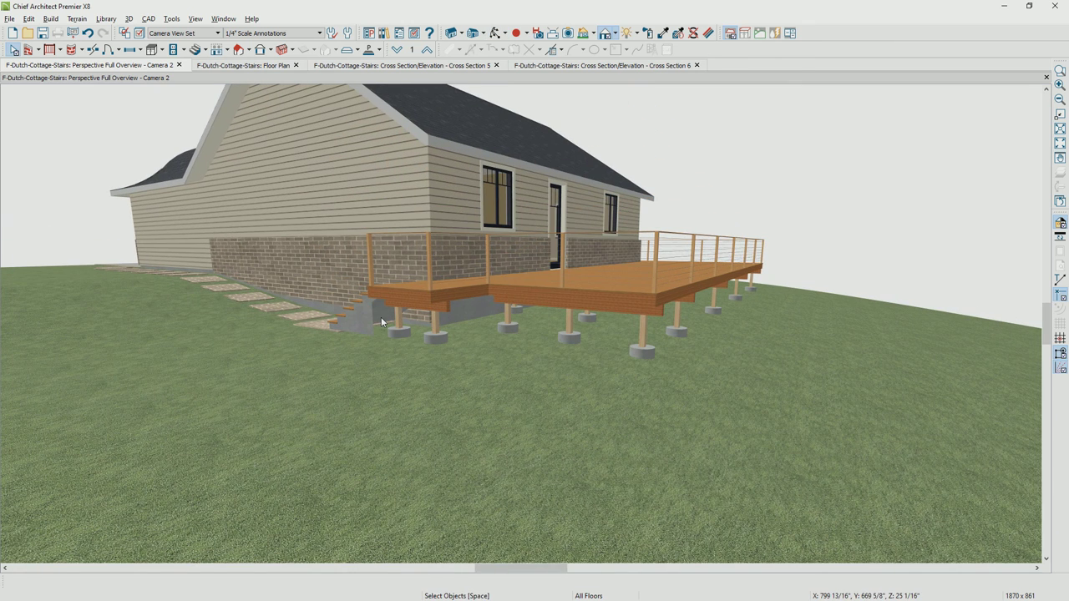
Step: Display the 3D Framing Set to examine the house and deck framing from above, and restore the Camera View Set
click(203, 33)
key(Escape)
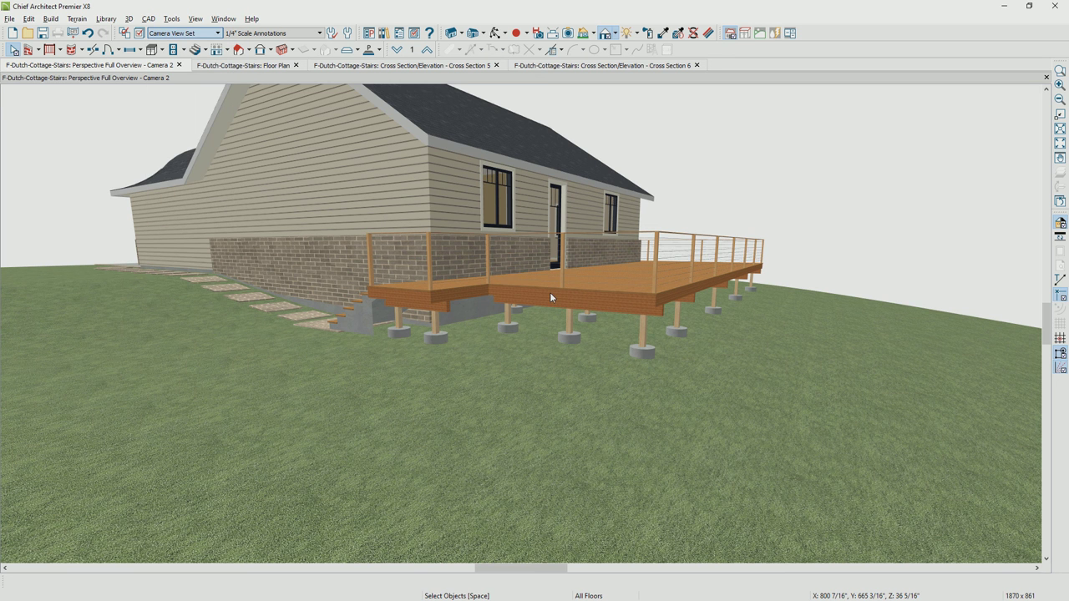
key(Up)
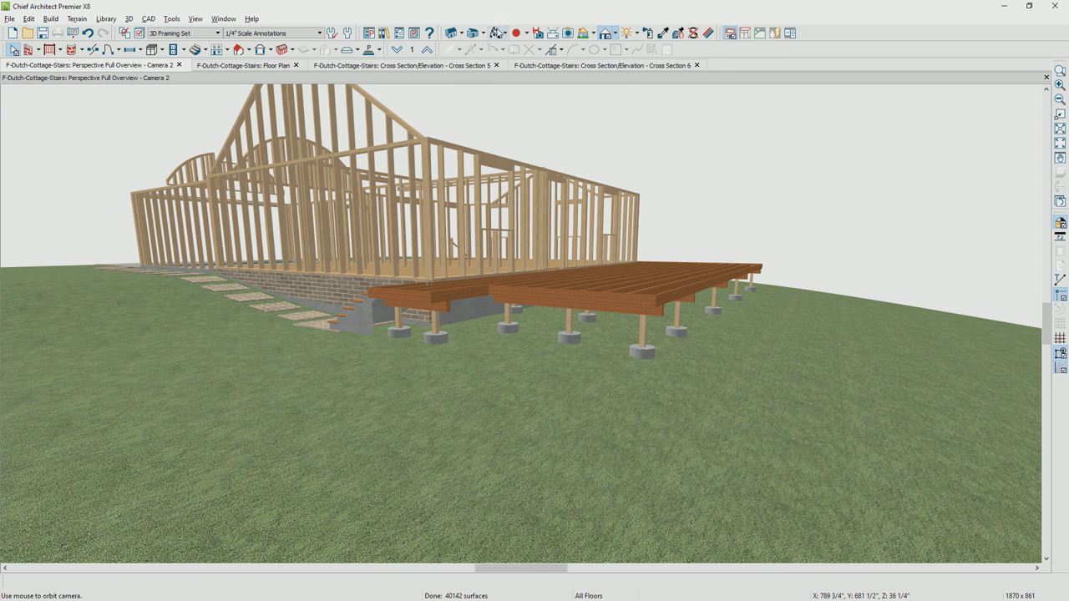
click(495, 32)
drag(657, 239, 606, 285)
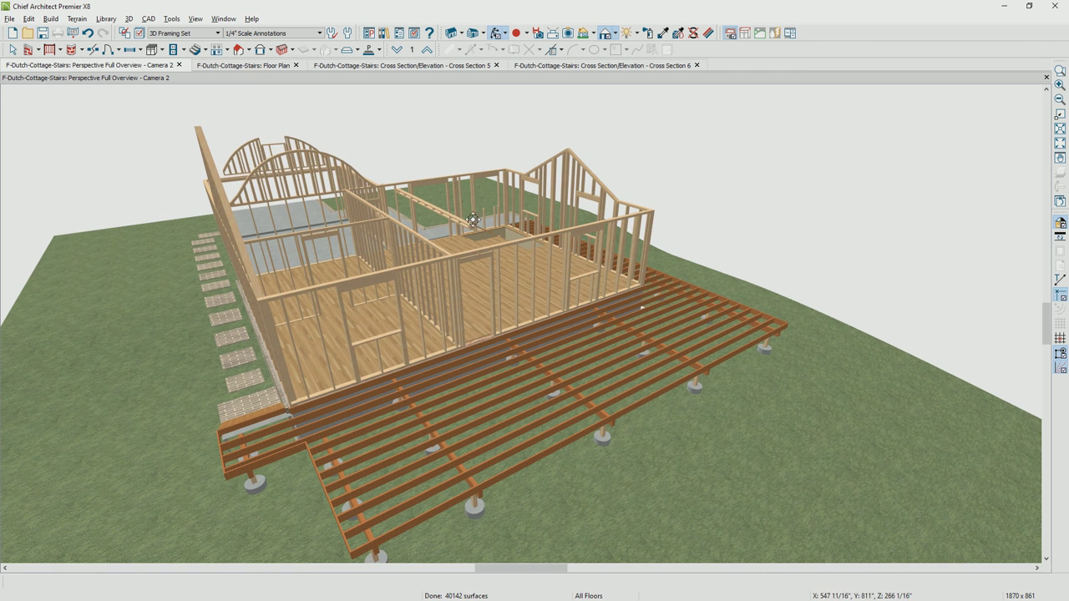
click(165, 33)
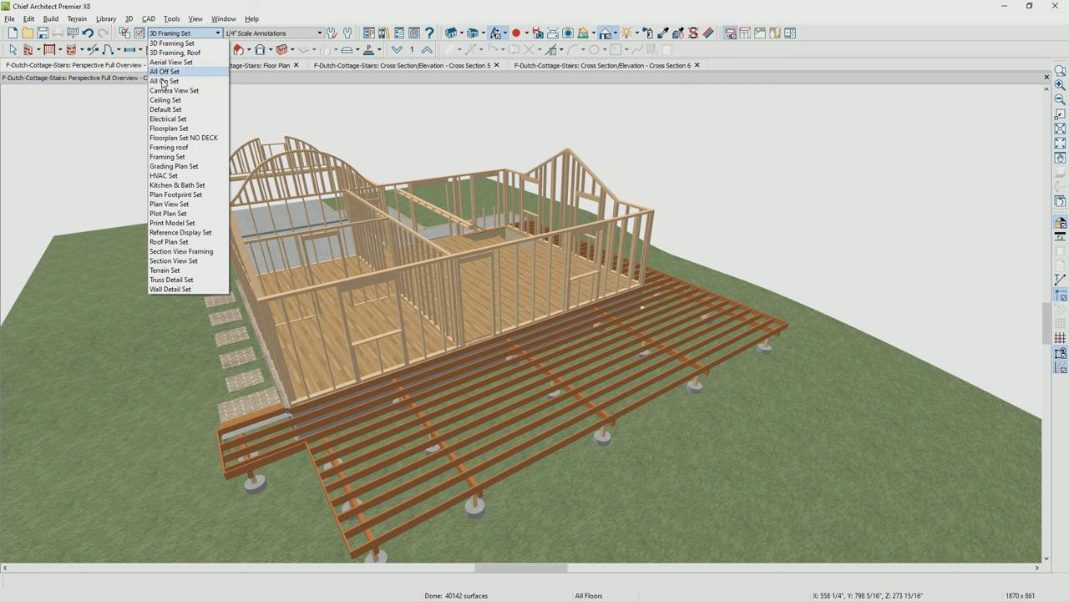
key(Escape)
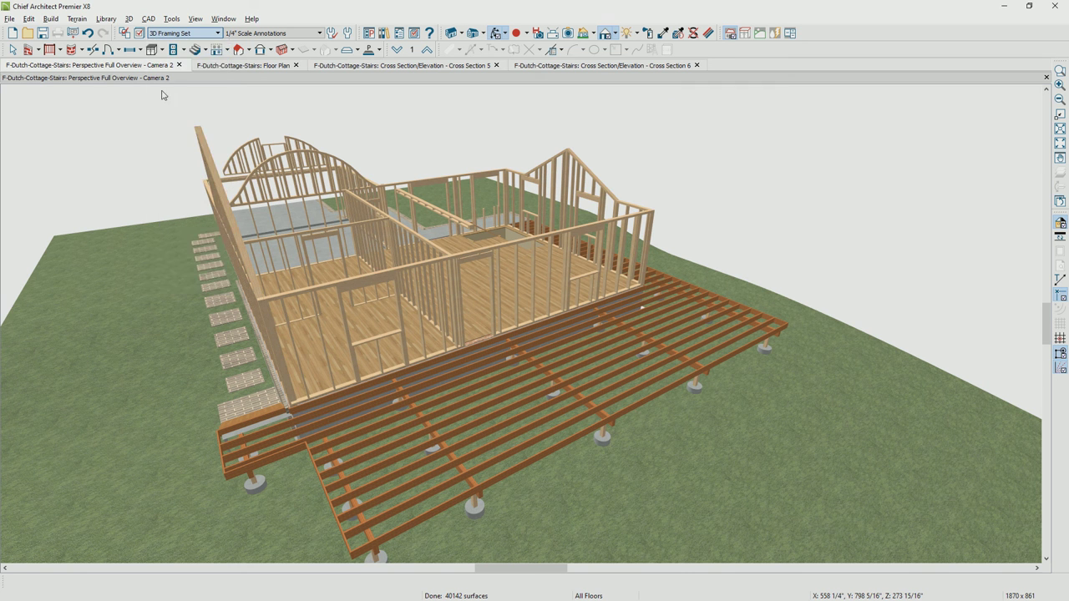
key(Up)
Step: Give the deck 2 border planks with No Border Against Walls, and inspect the planking up close
click(573, 392)
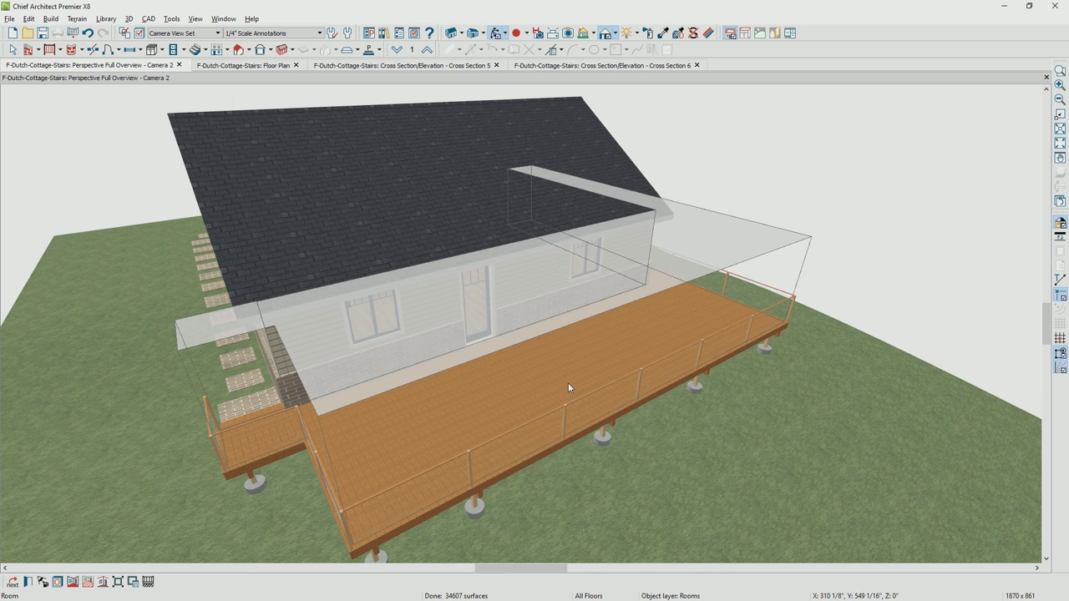
double_click(562, 392)
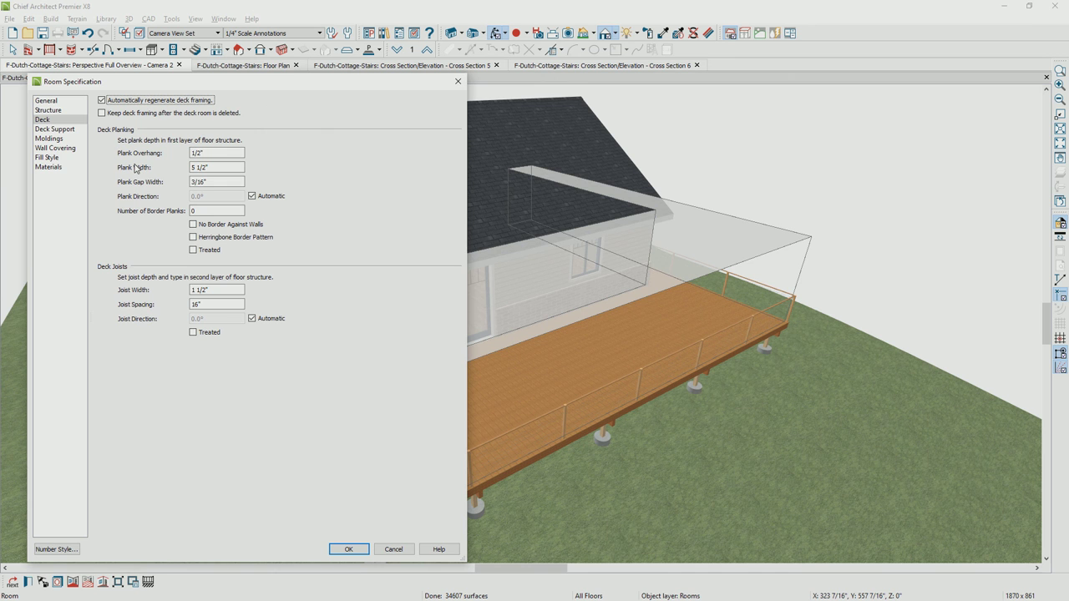
double_click(197, 210)
text(2)
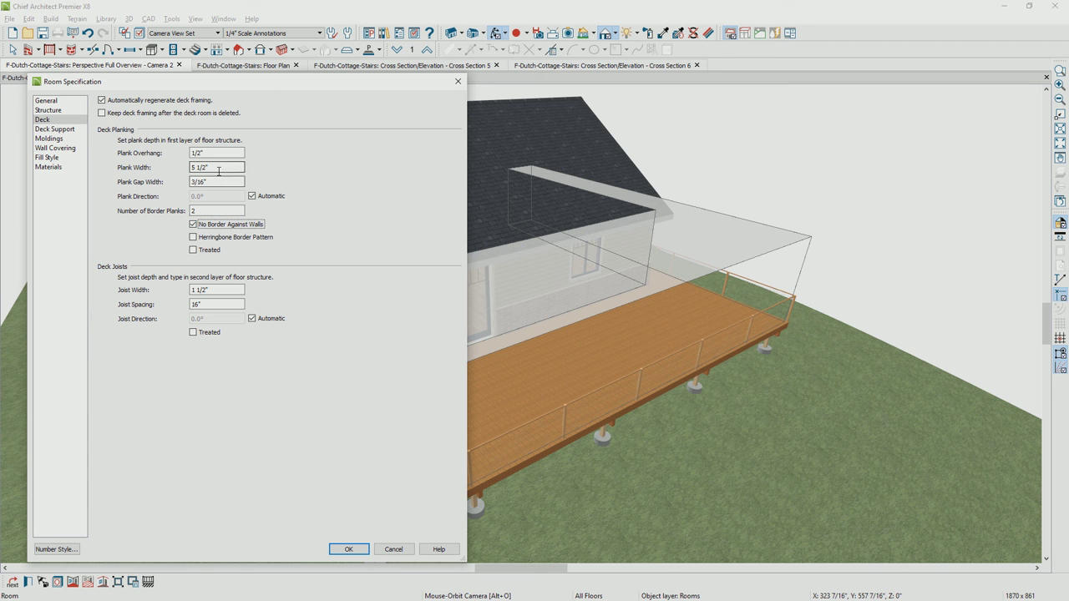
click(349, 548)
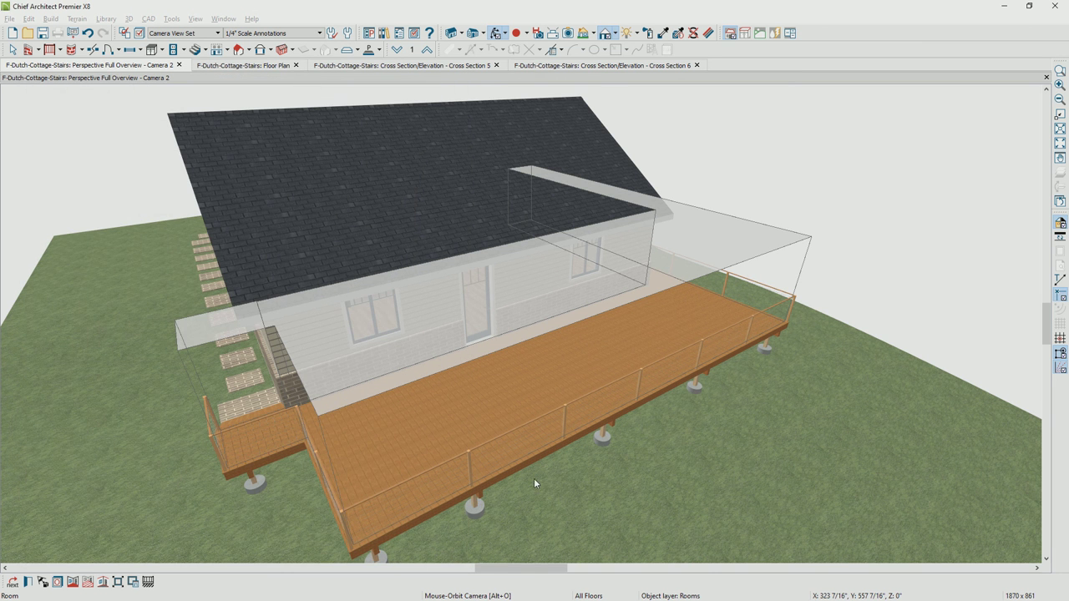
scroll(532, 482, up, 3)
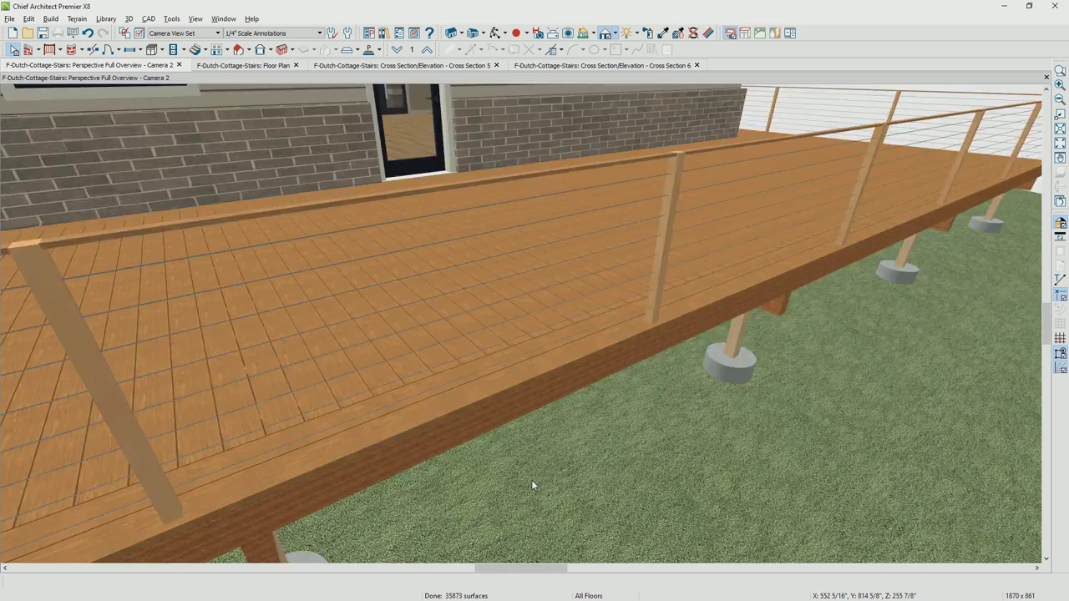
scroll(532, 484, up, 3)
scroll(532, 484, down, 3)
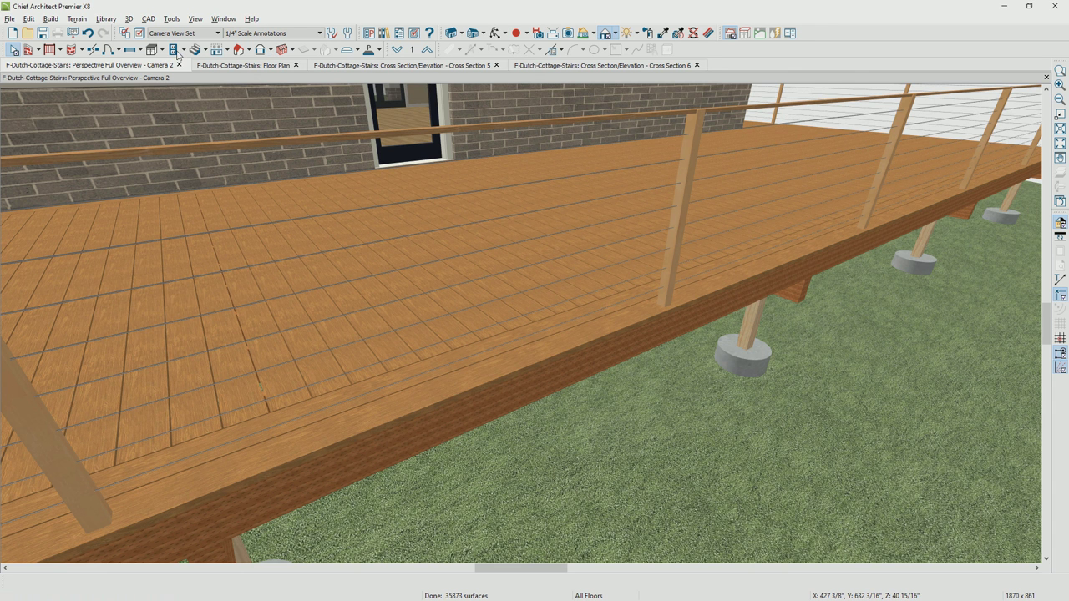
Step: Display the Framing Set in the floor plan and focus on the deck framing around the small stair landing
click(221, 65)
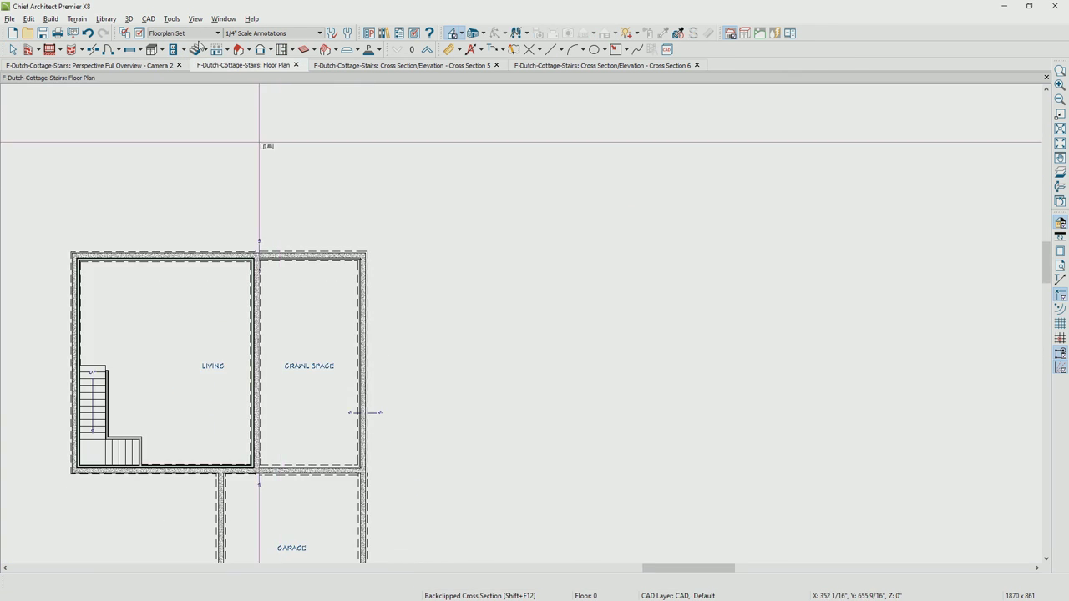
click(174, 33)
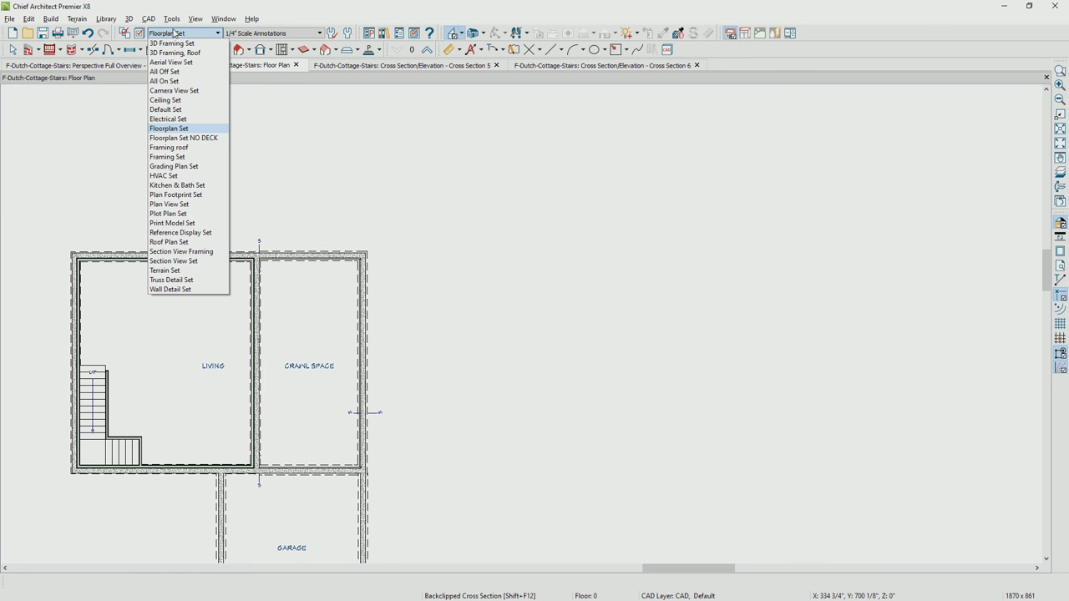
click(177, 154)
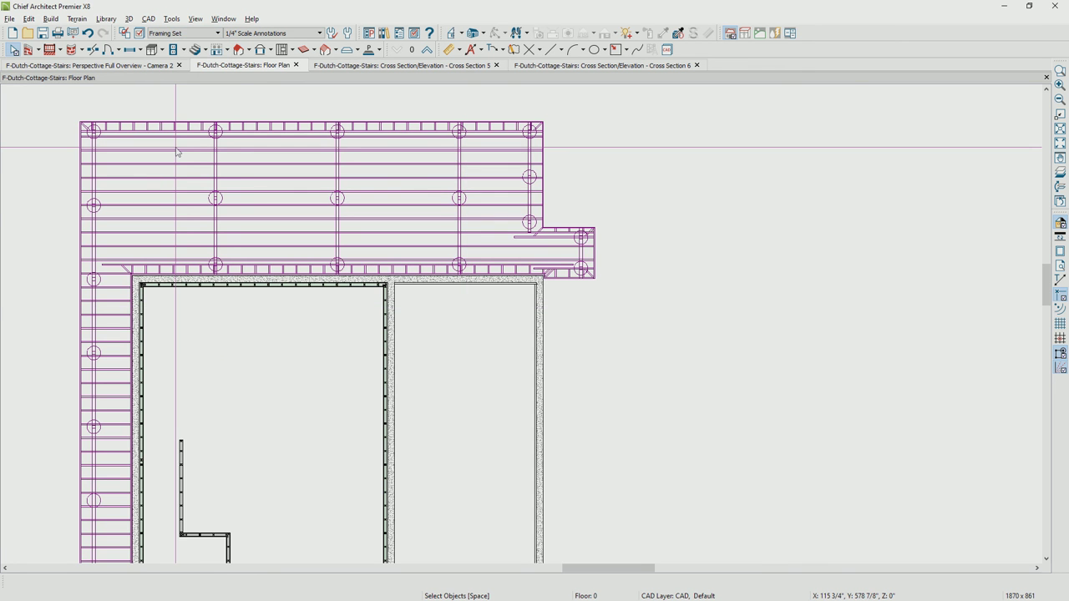
scroll(552, 234, up, 2)
scroll(551, 265, up, 1)
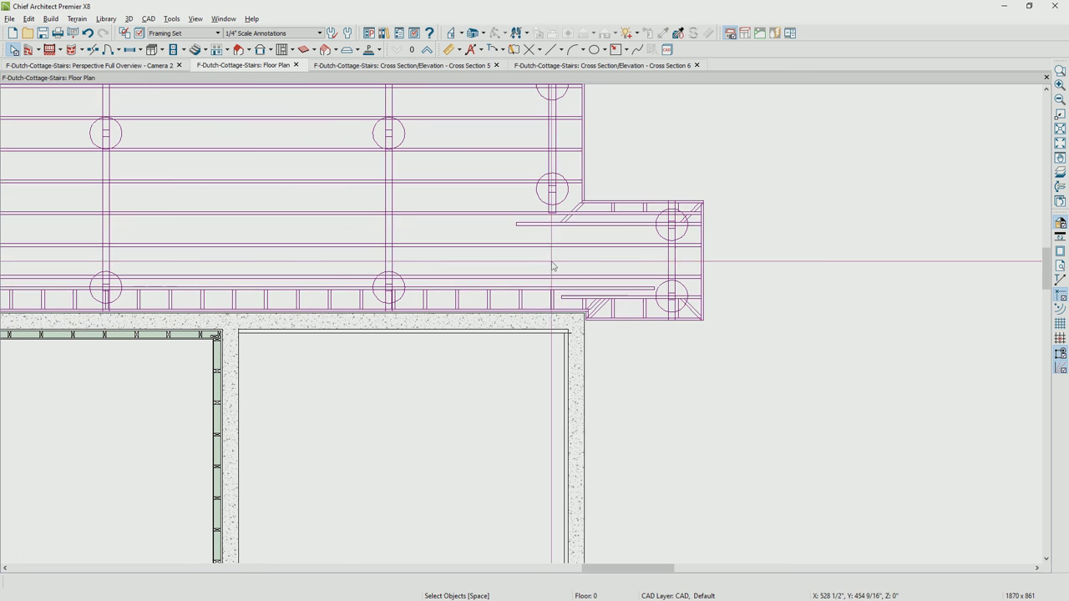
Step: Shorten the deck framing member extending past the landing's inner corner by about 1'-9 9/16", turning off Automatic Deck Framing
click(524, 225)
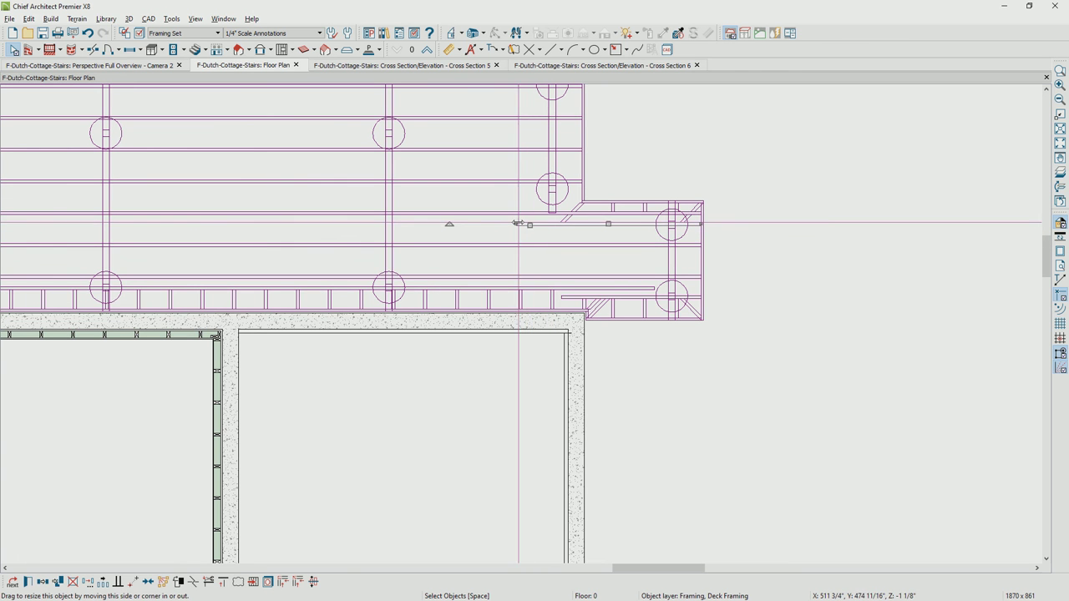
drag(525, 226, 560, 223)
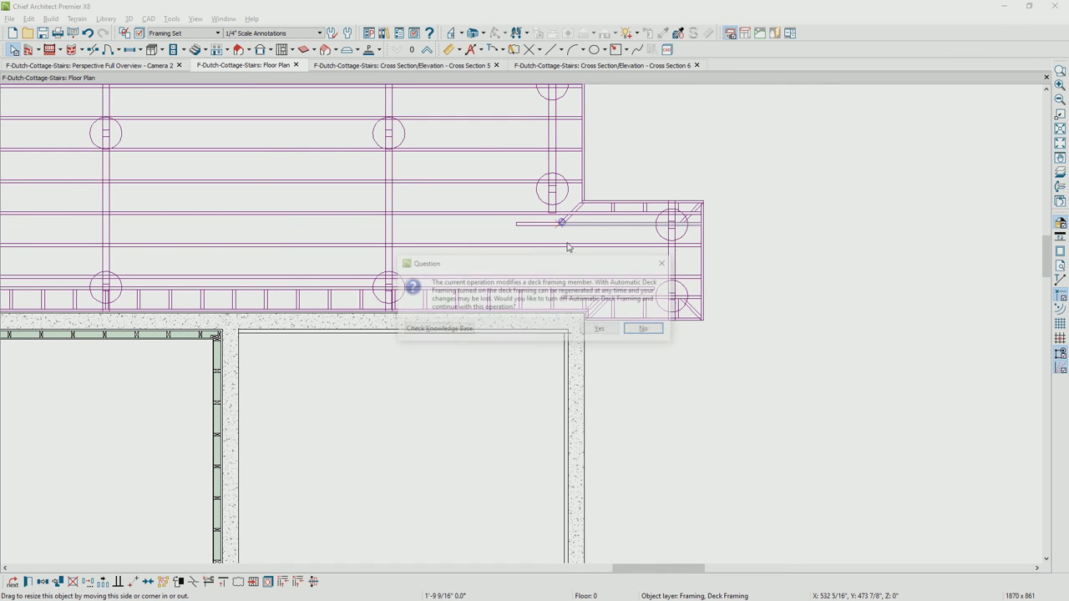
click(592, 332)
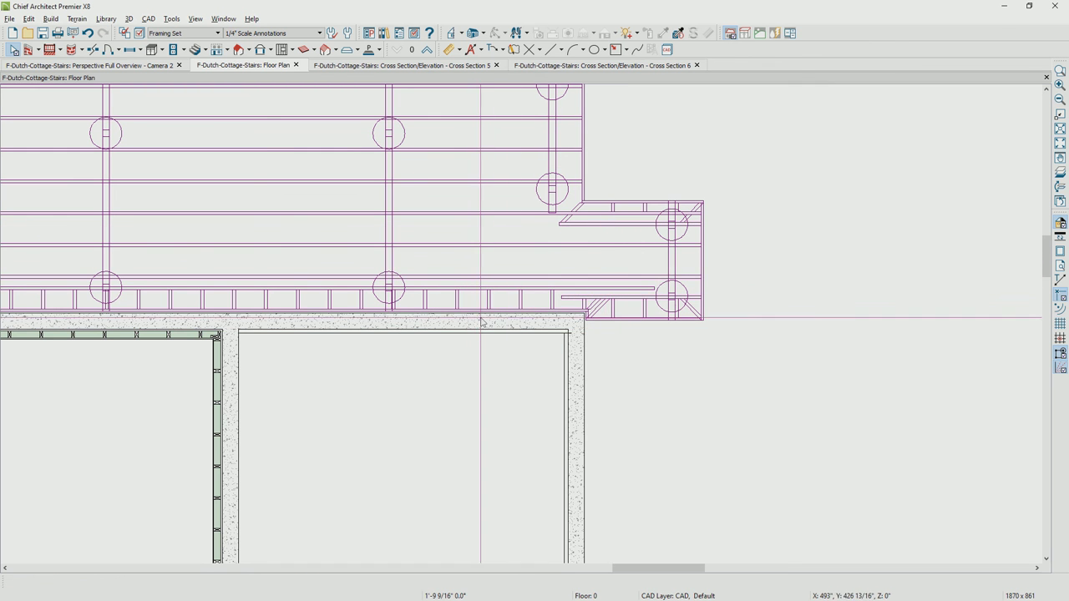
scroll(476, 306, down, 1)
scroll(476, 305, down, 2)
scroll(455, 306, down, 1)
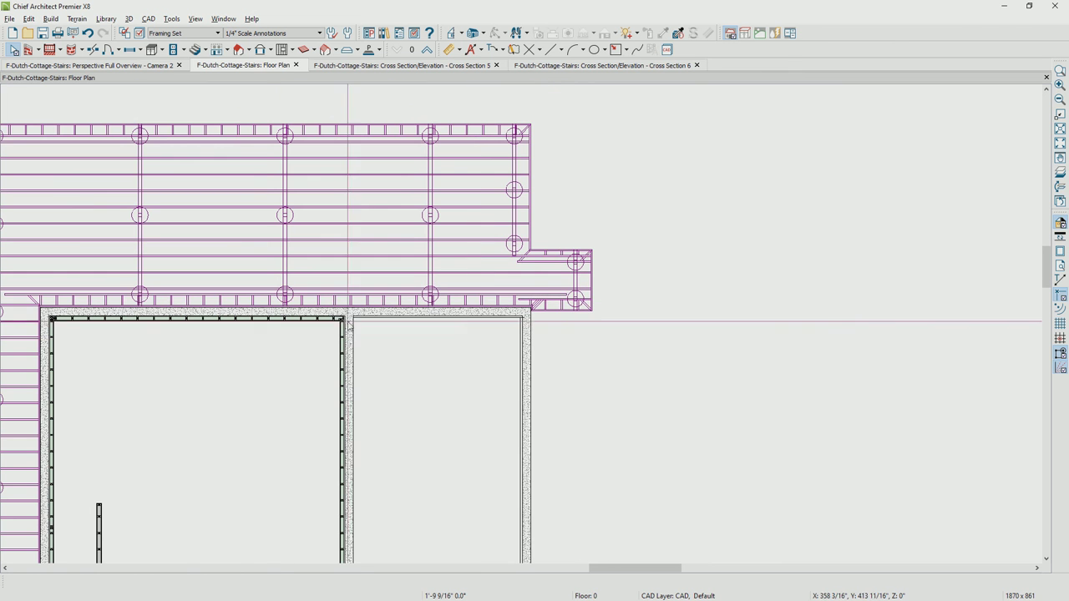
middle_drag(208, 342, 303, 306)
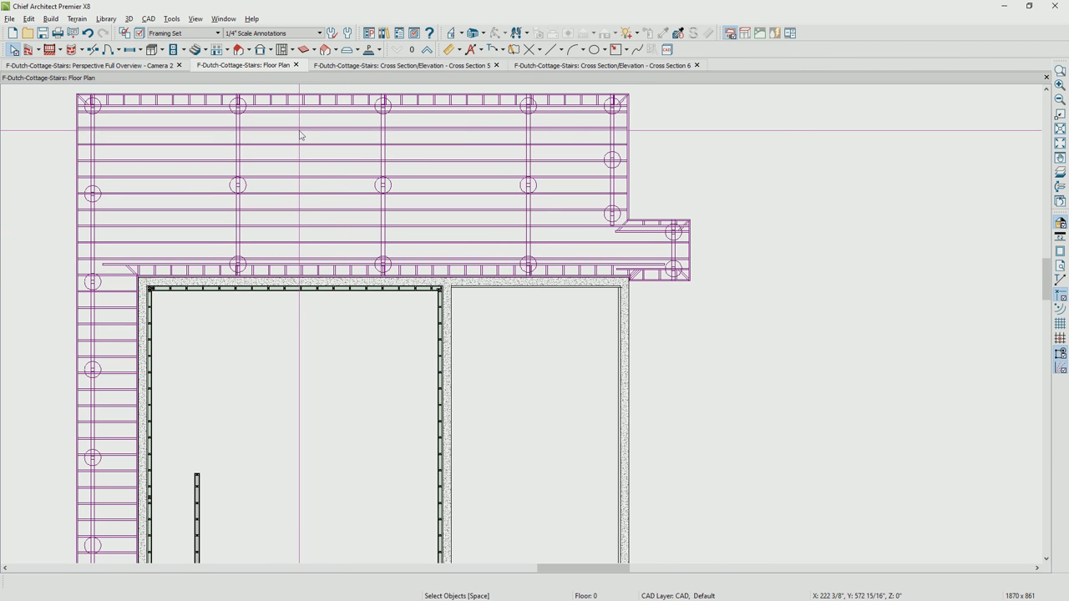
Step: Draw a vertical Joist Direction line across the upper deck area so its joists run perpendicular to the house wall
click(282, 49)
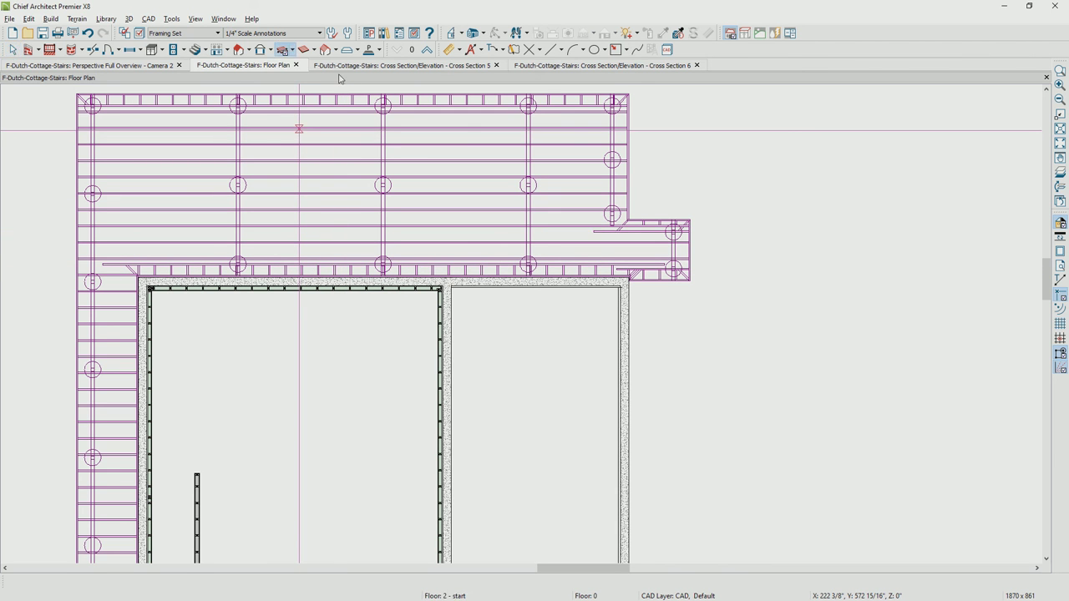
click(291, 50)
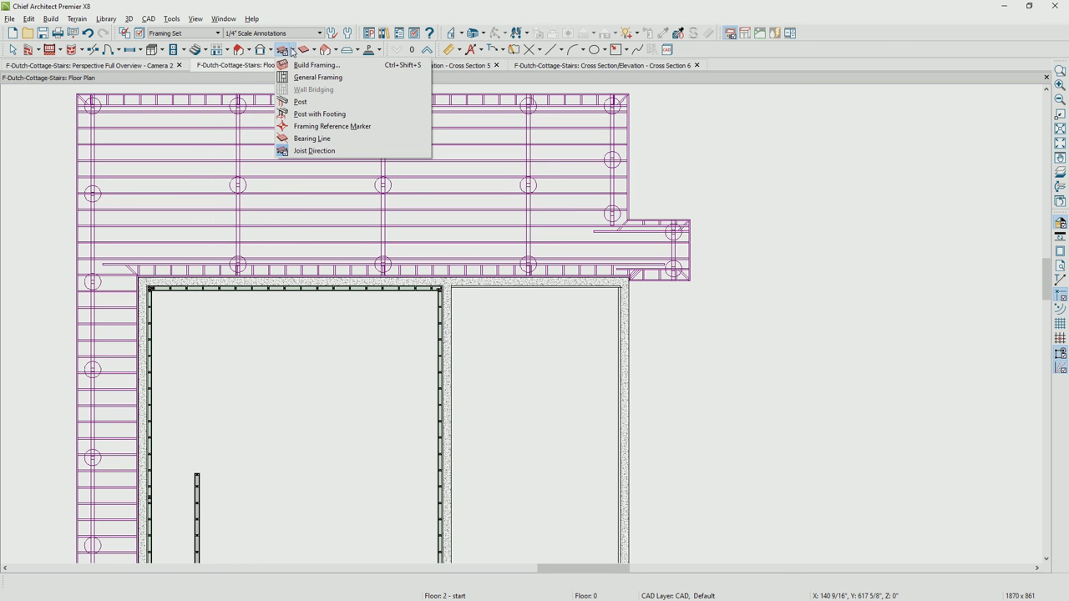
click(326, 151)
drag(324, 253, 323, 116)
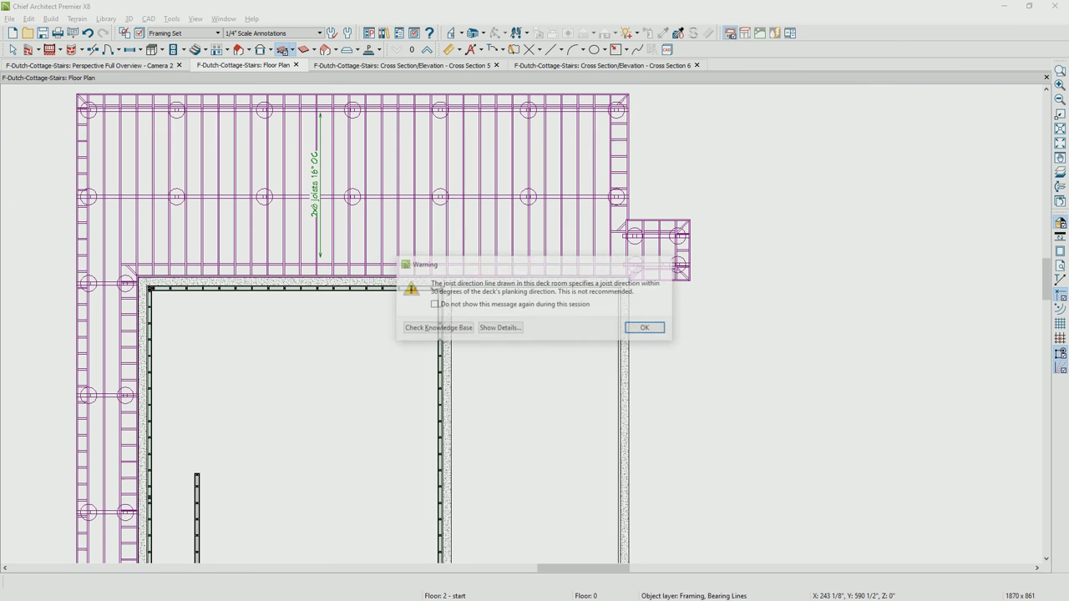
click(649, 329)
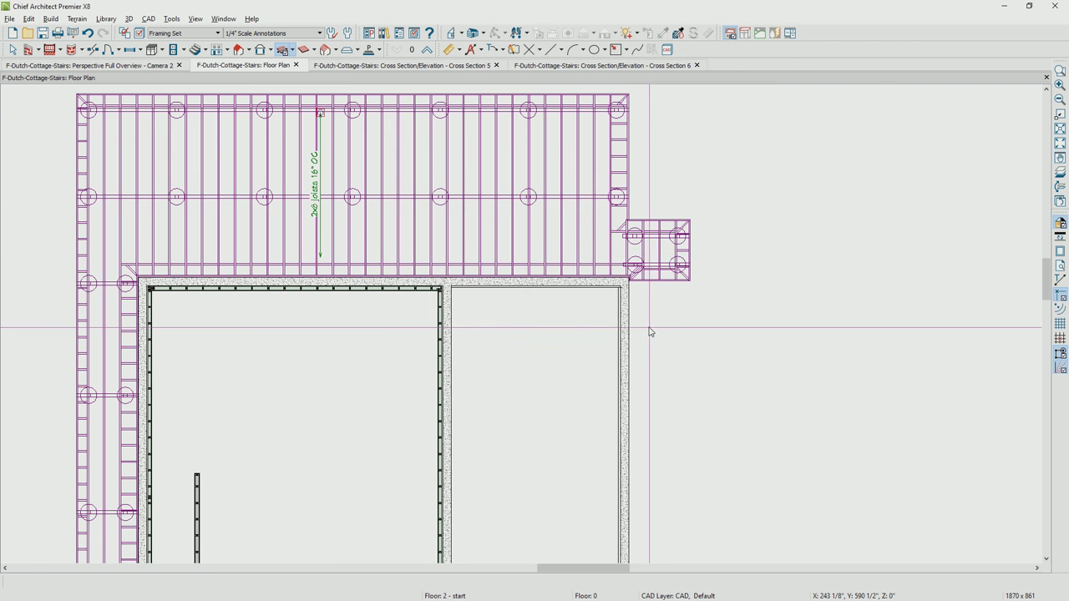
scroll(649, 306, up, 1)
scroll(648, 306, down, 1)
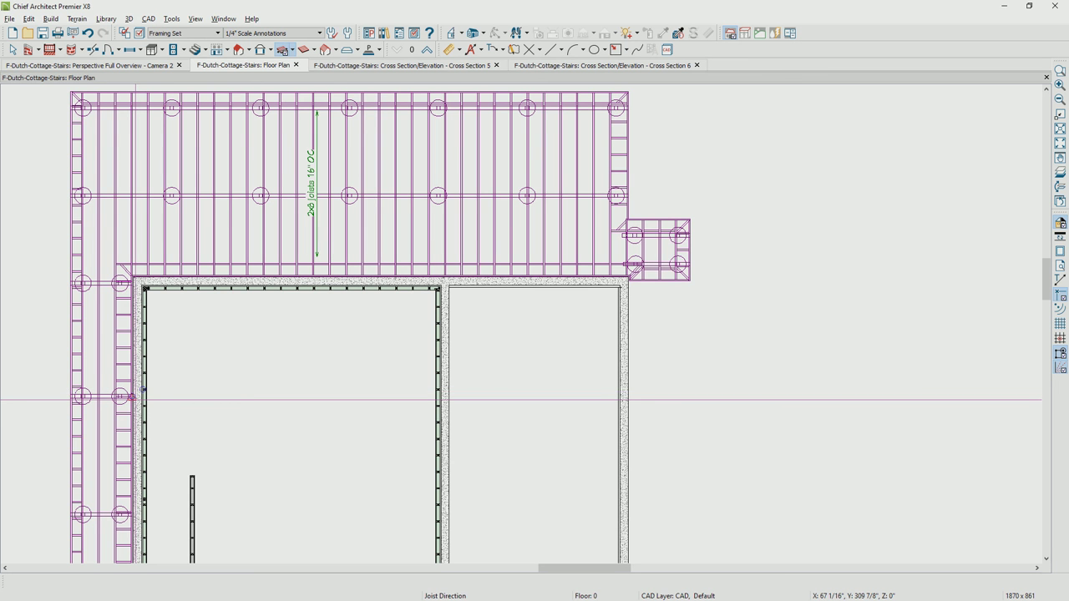
Step: Return to the perspective overview and examine the finished cottage, deck, terrain and stepping-stone path from all sides
key(ctrl+Tab)
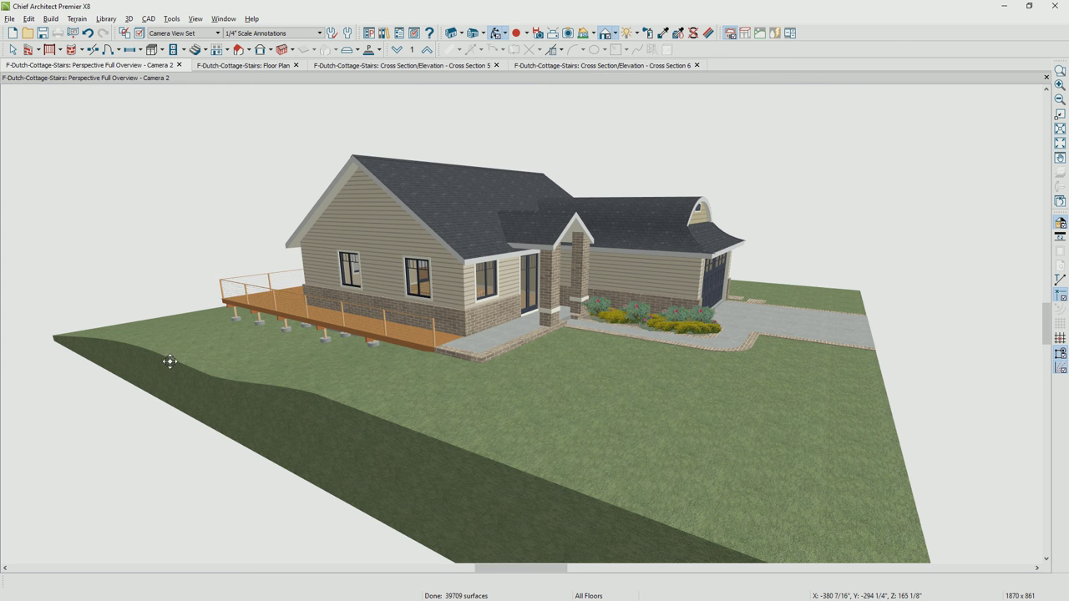
drag(181, 334, 186, 341)
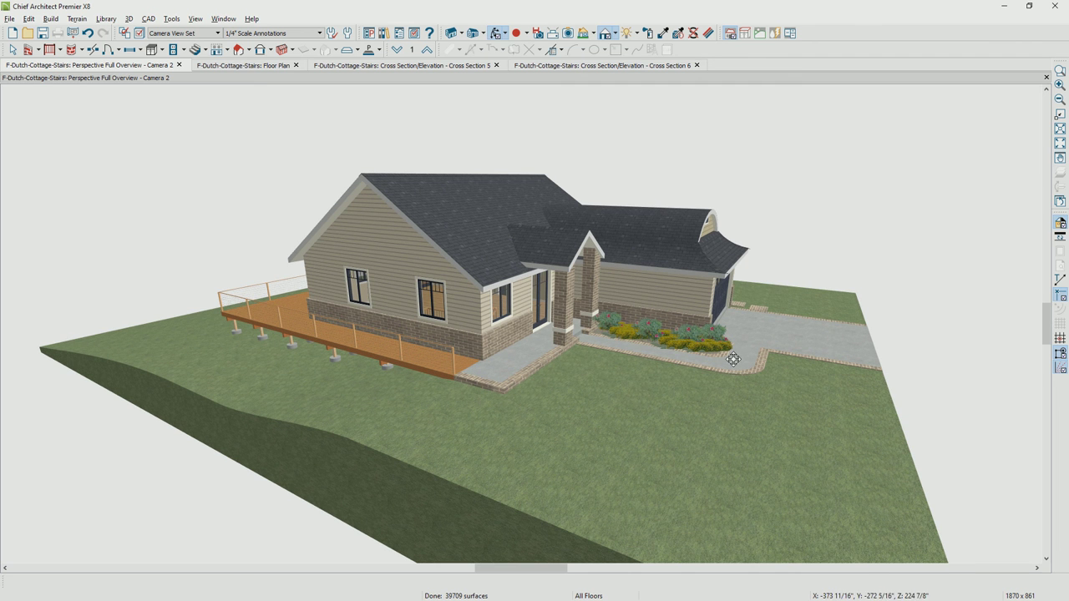
drag(289, 389, 632, 385)
scroll(551, 376, up, 4)
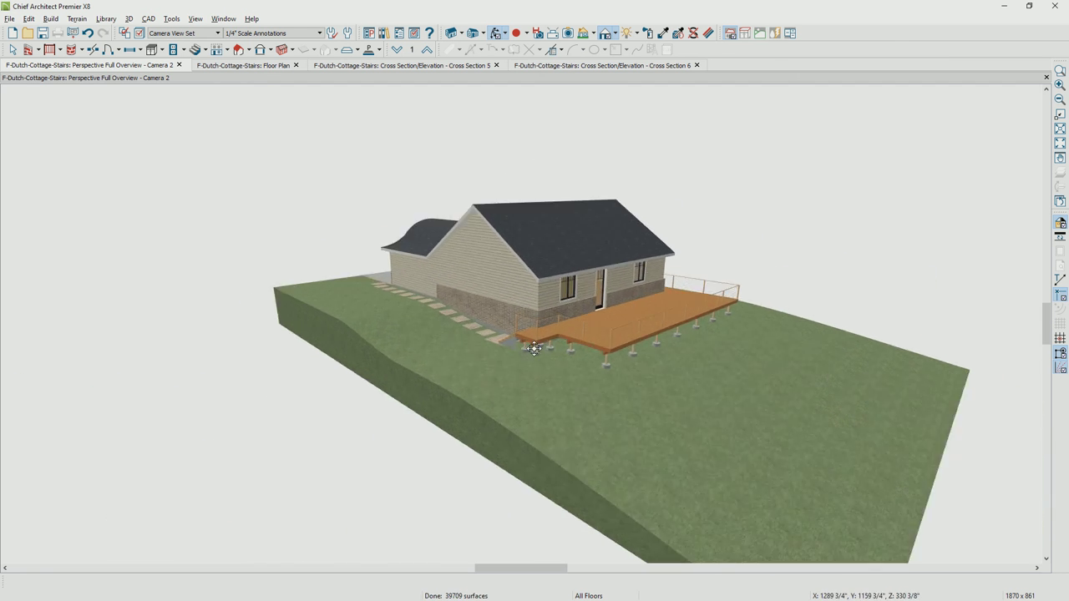
drag(520, 377, 722, 394)
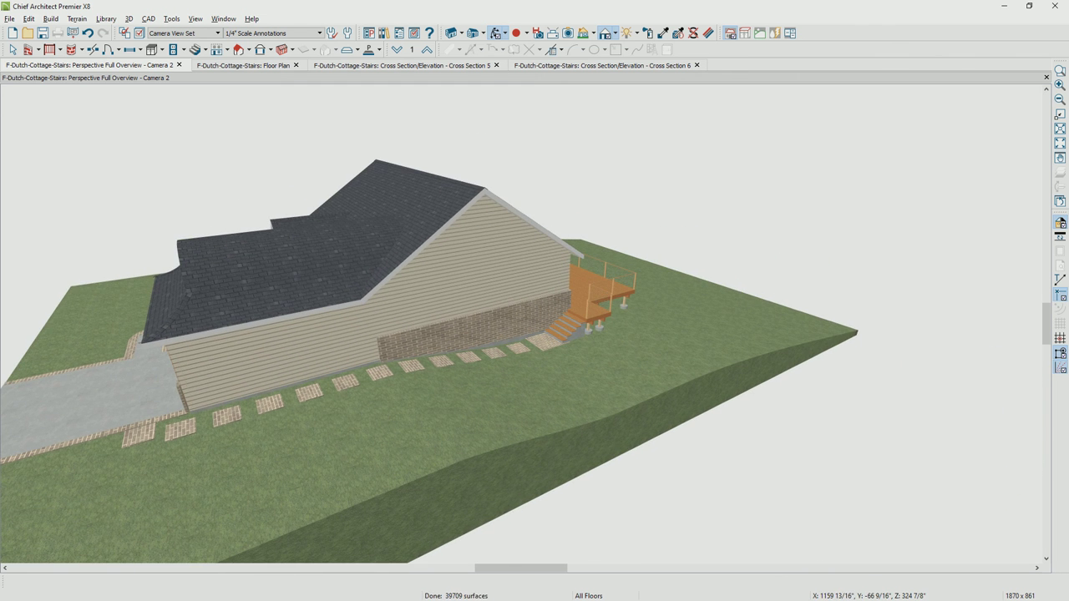